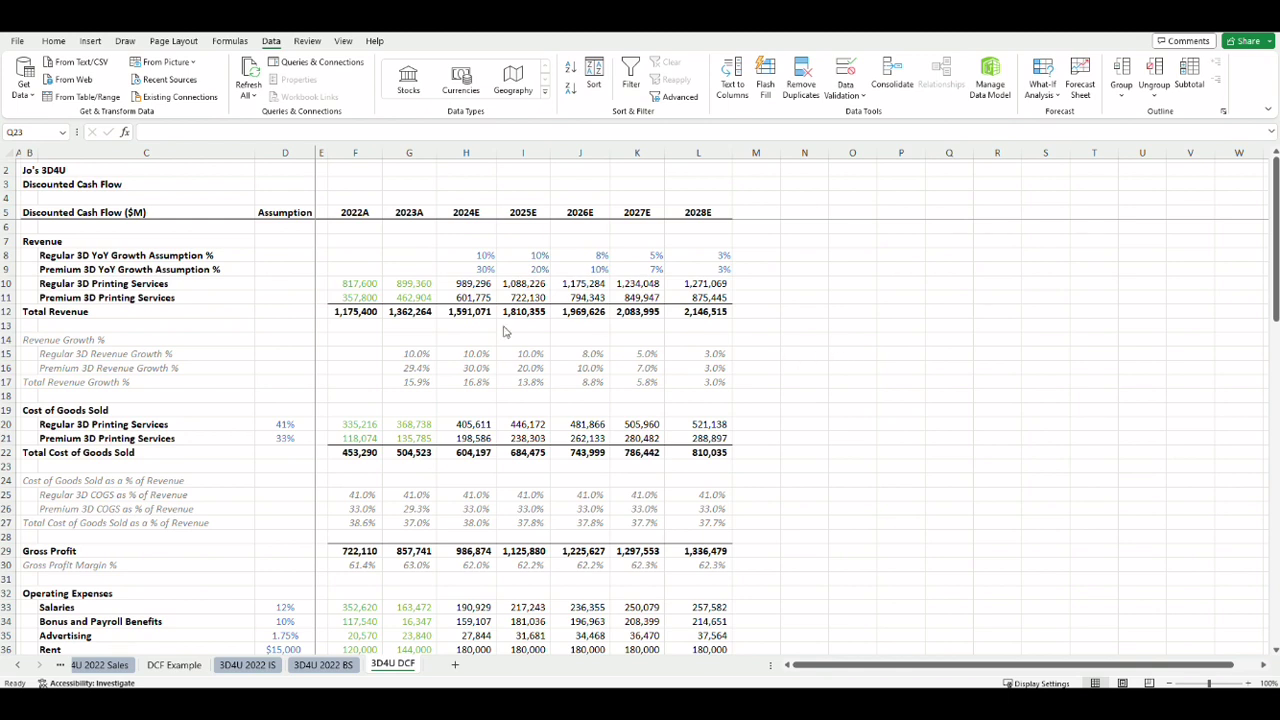
# Add a new worksheet after 3D4U DCF and name it Summary Dashboard.
pyautogui.click(30, 184)
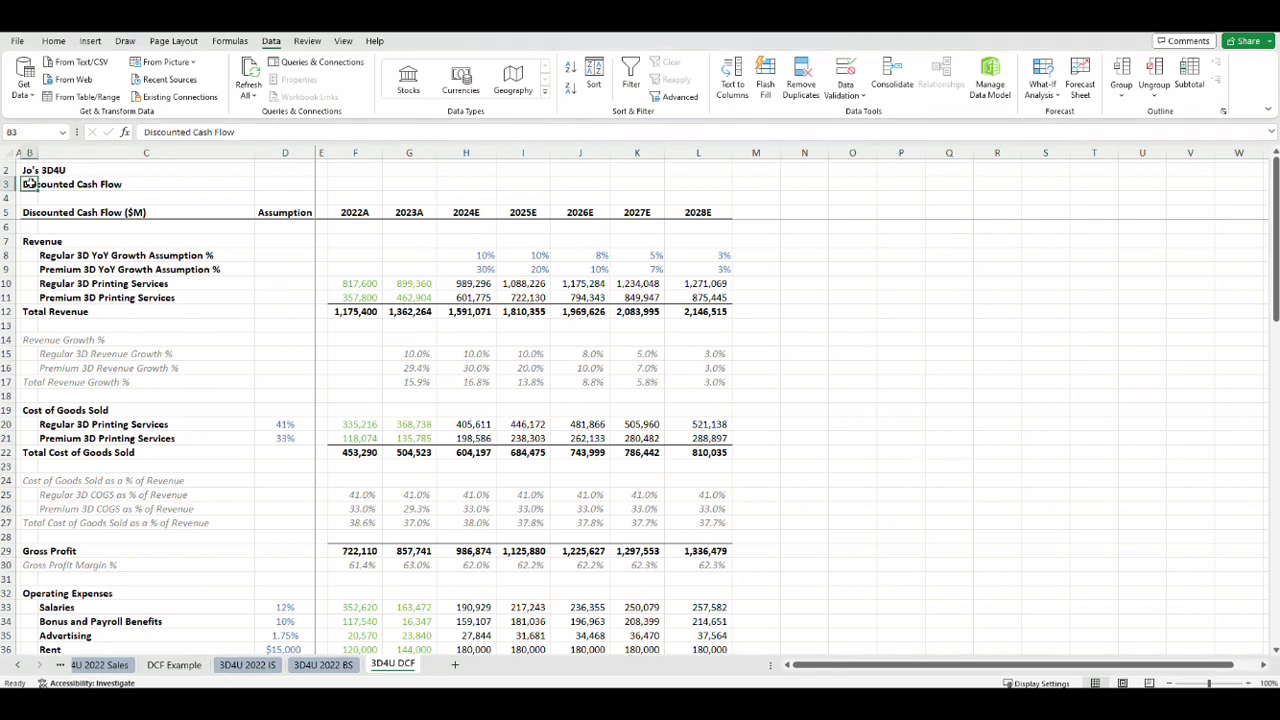
pyautogui.click(52, 41)
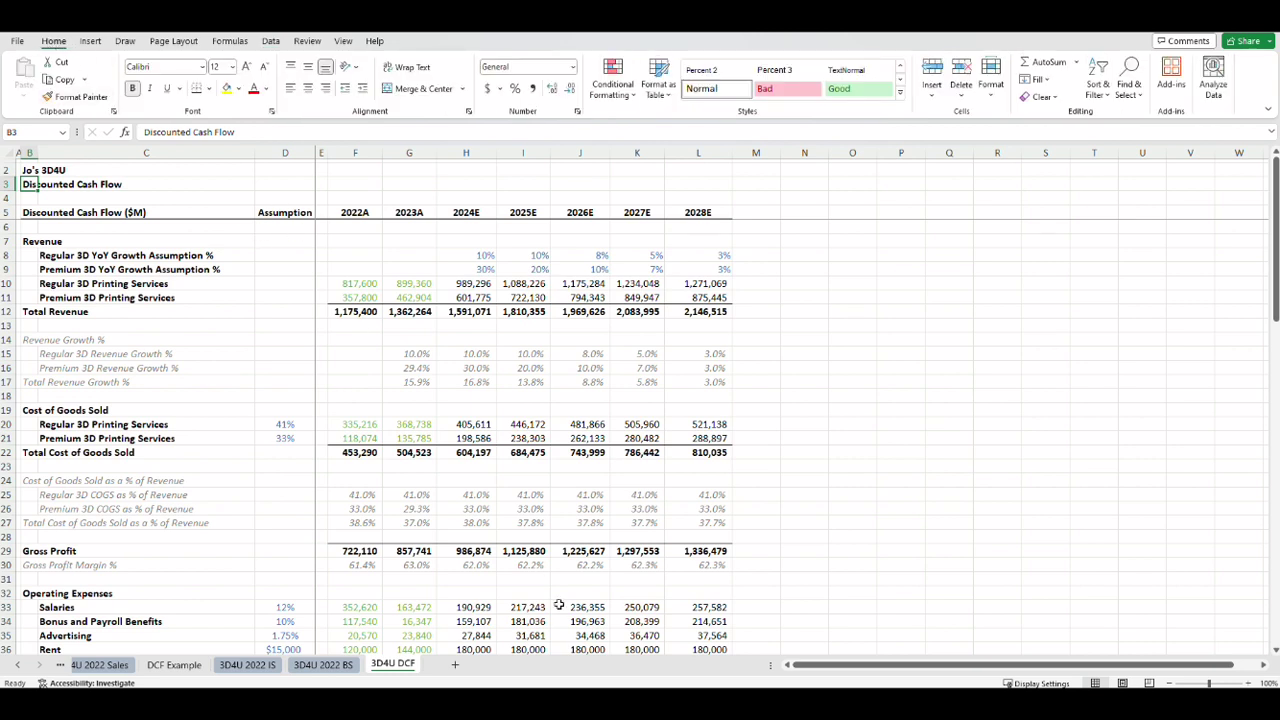
pyautogui.click(455, 665)
pyautogui.doubleClick(606, 664)
pyautogui.write('Summary D')
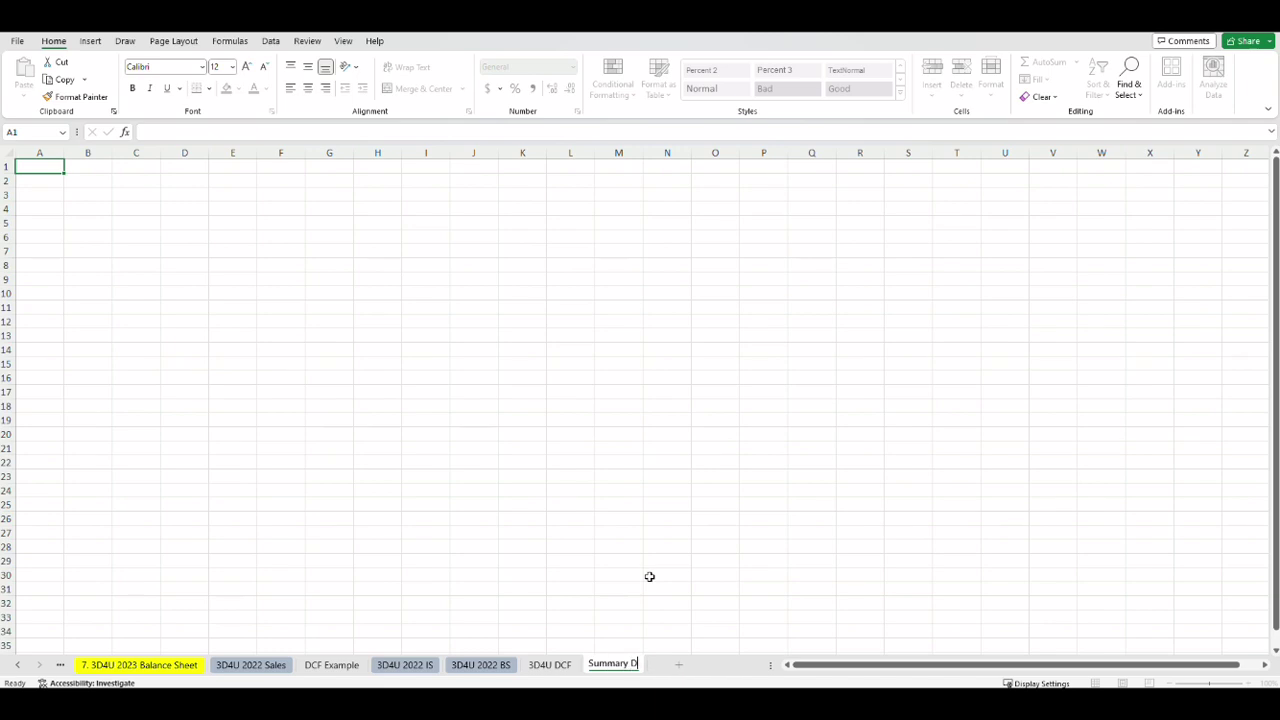
pyautogui.write('ashboard')
pyautogui.press('Return')
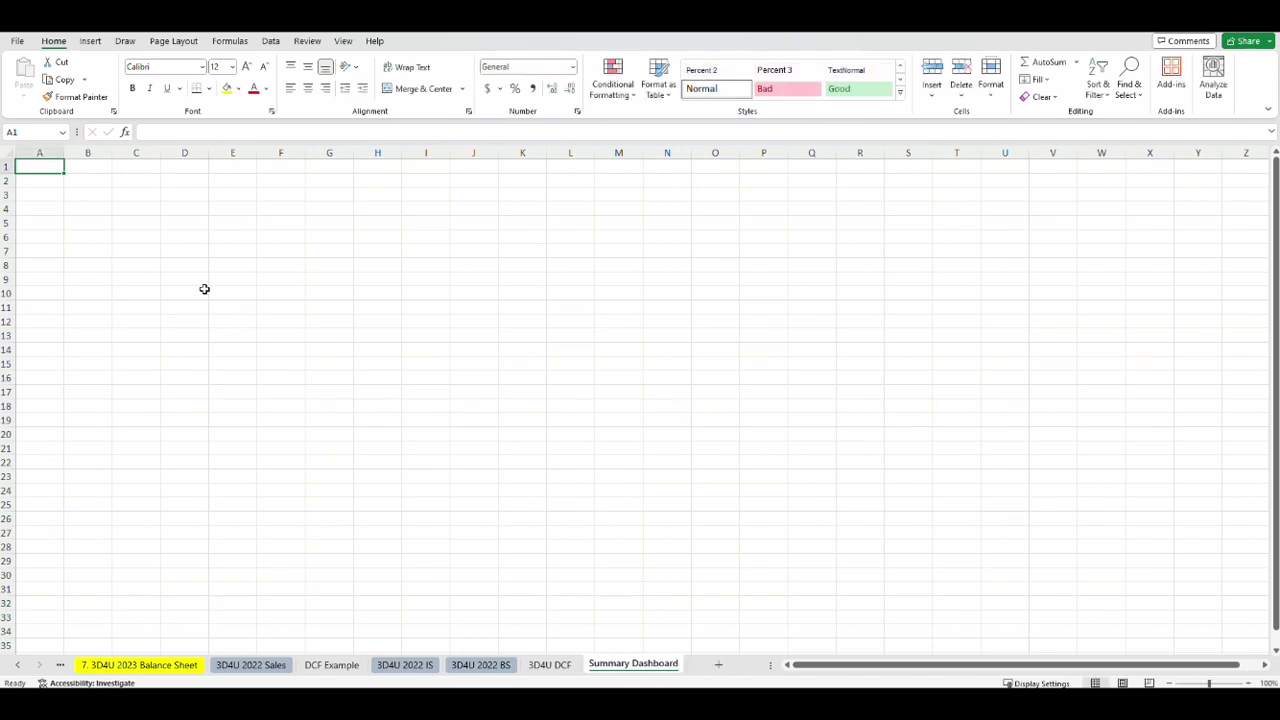
# Set the width of column A to 0.5 on the new sheet.
pyautogui.hotkey('ctrl', 'space')
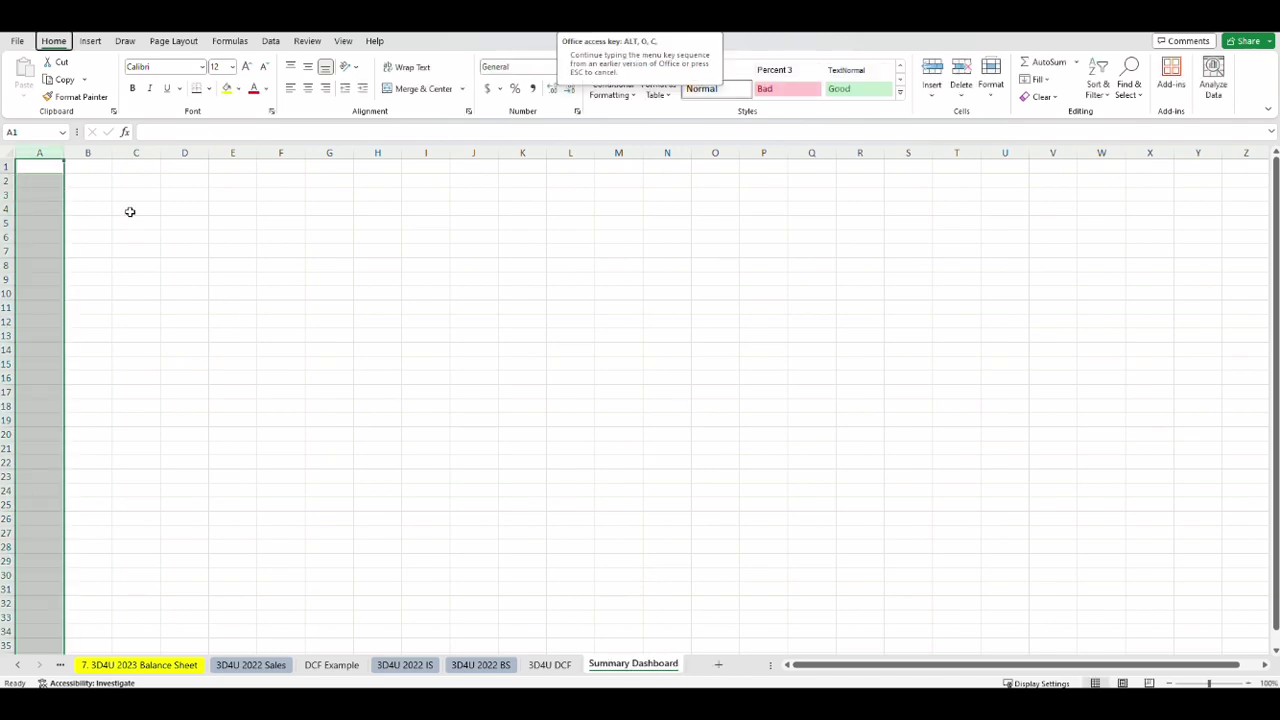
pyautogui.hotkey('alt', 'h')
pyautogui.press('o')
pyautogui.press('w')
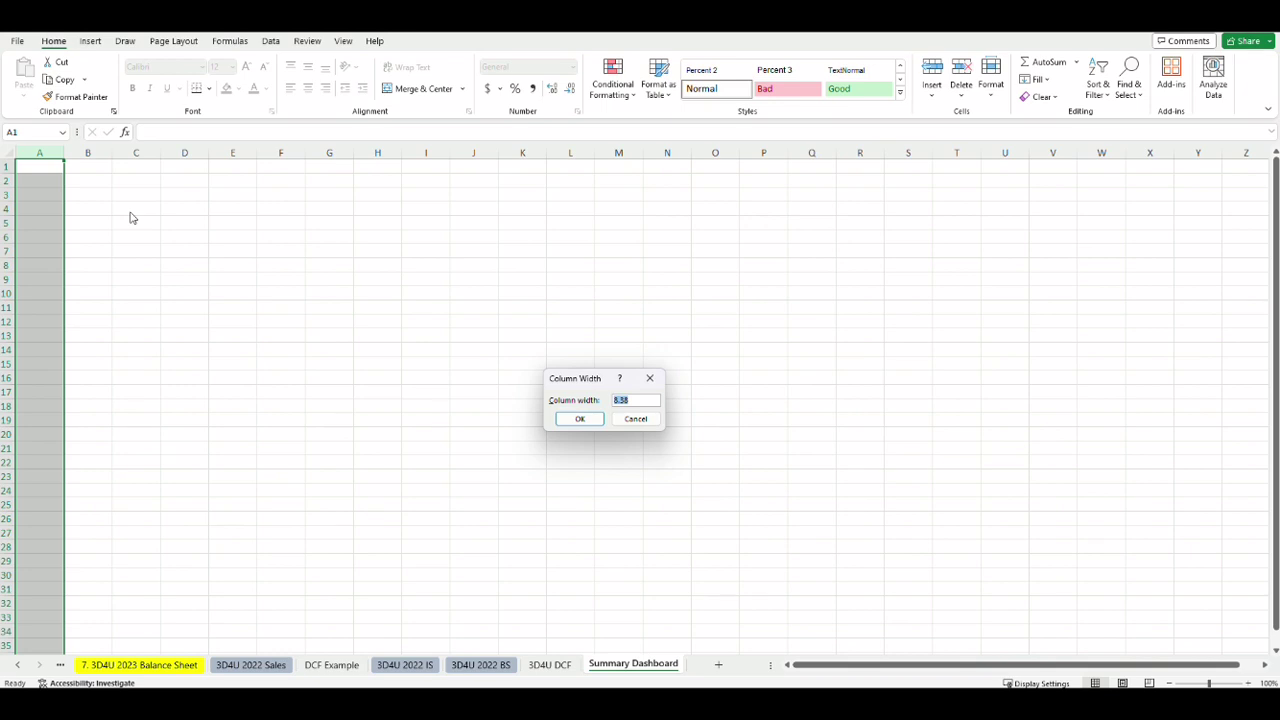
pyautogui.write('.5')
pyautogui.press('Return')
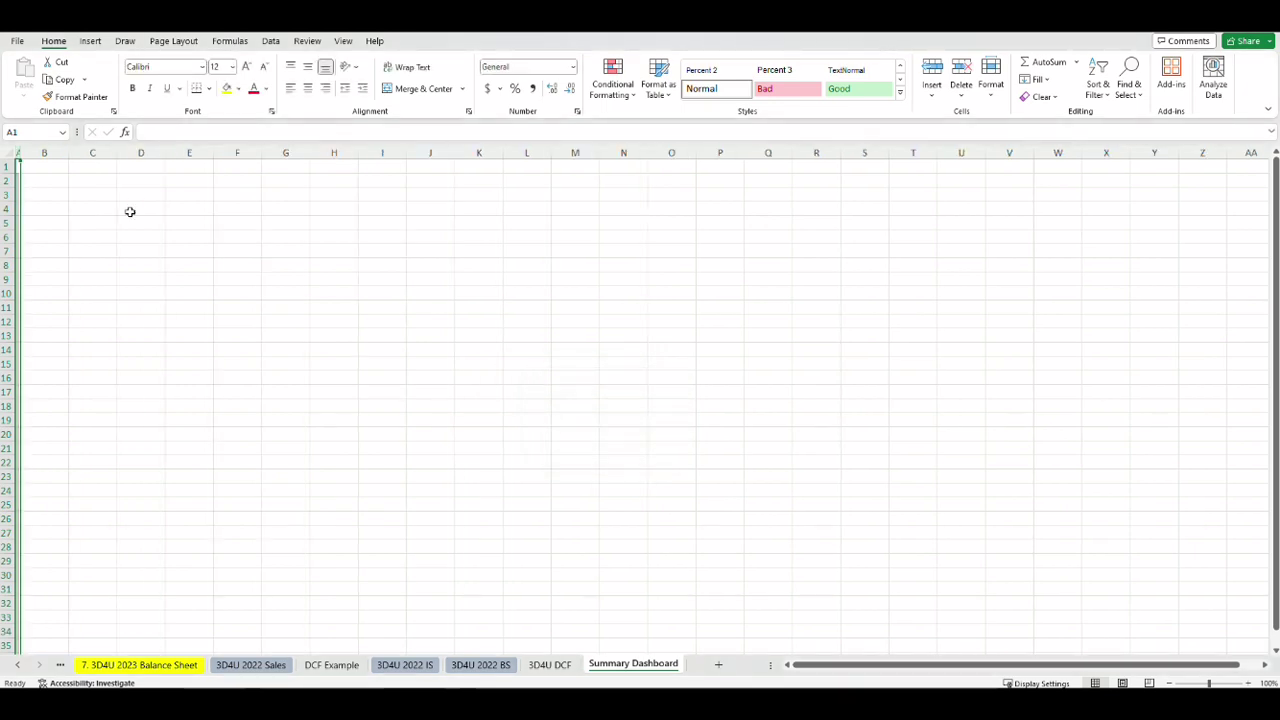
# Set the height of row 1 to 5.
pyautogui.hotkey('shift', 'space')
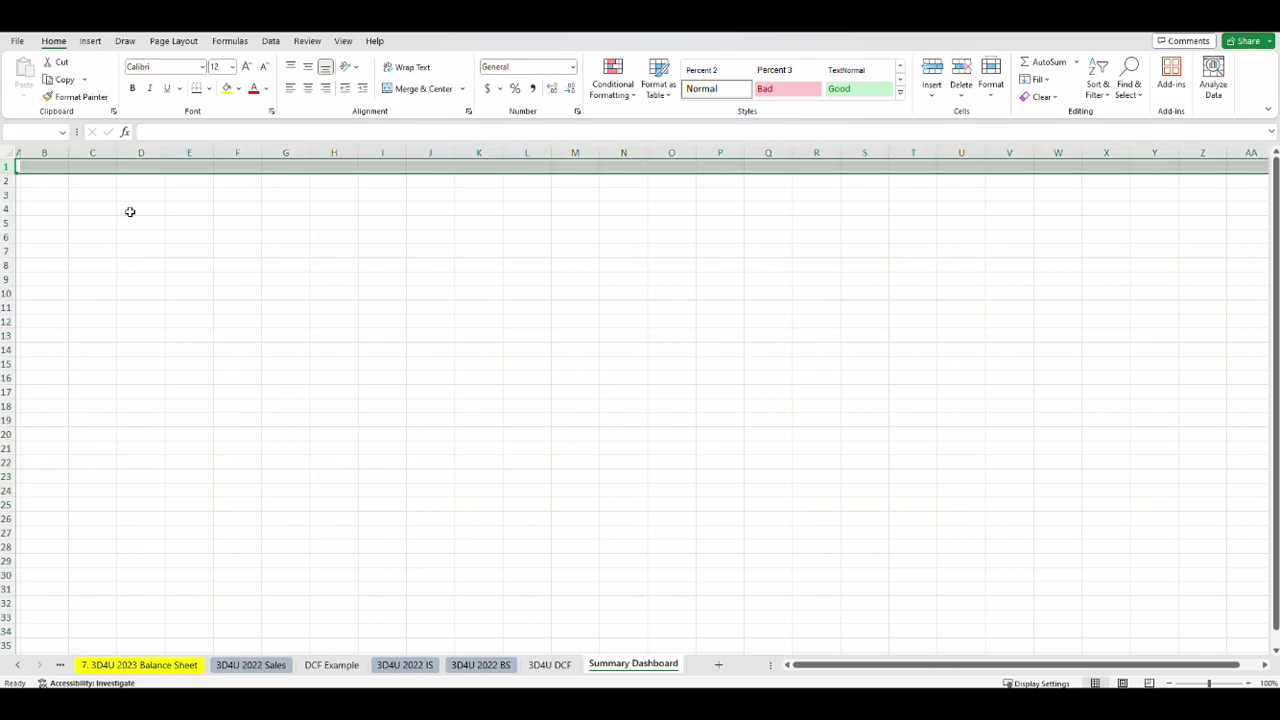
pyautogui.hotkey('alt', 'h')
pyautogui.press('o')
pyautogui.press('h')
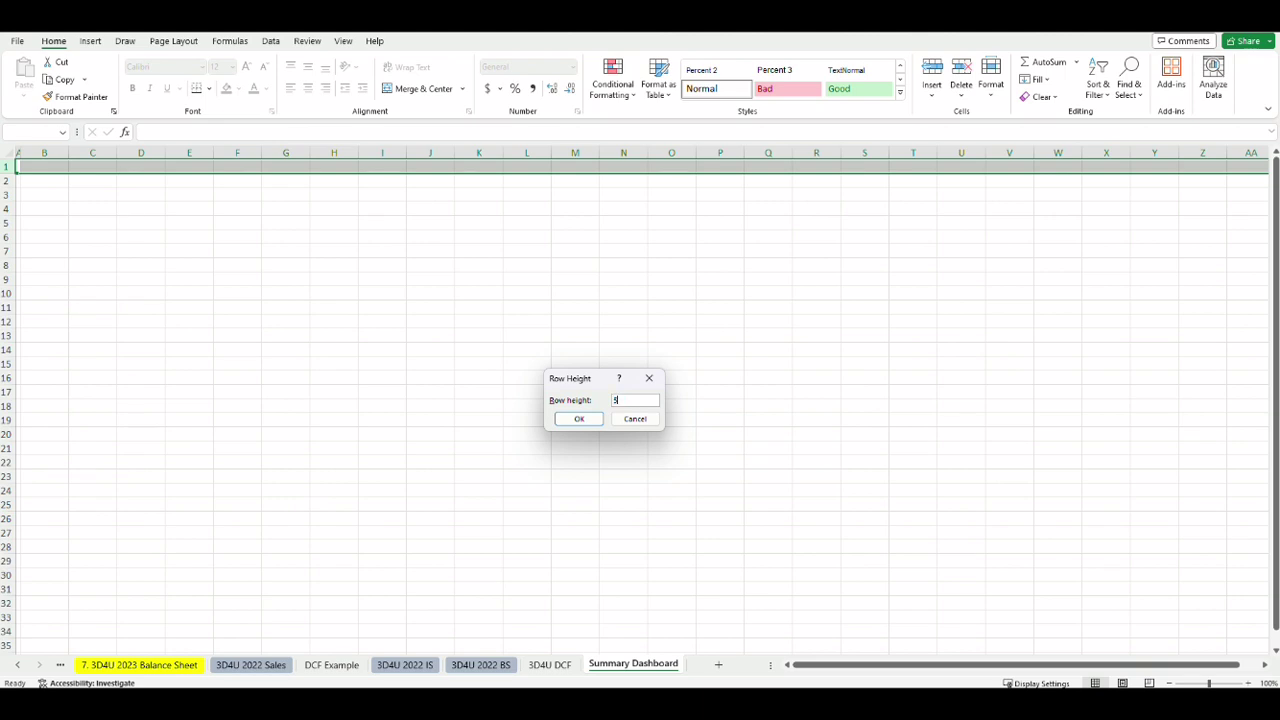
pyautogui.press('Return')
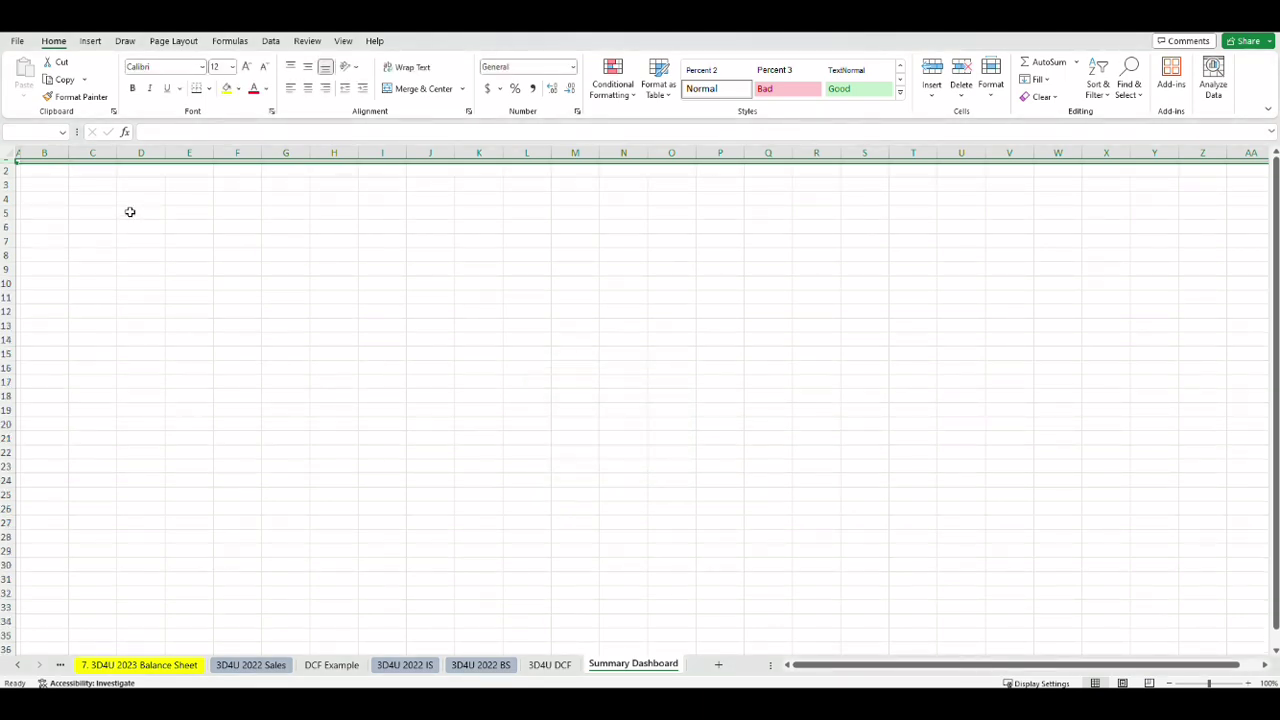
# Copy the company name and sheet title from the 3D4U DCF sheet into B2:B3 of Summary Dashboard.
pyautogui.press('Down')
pyautogui.hotkey('ctrl', 'pageup')
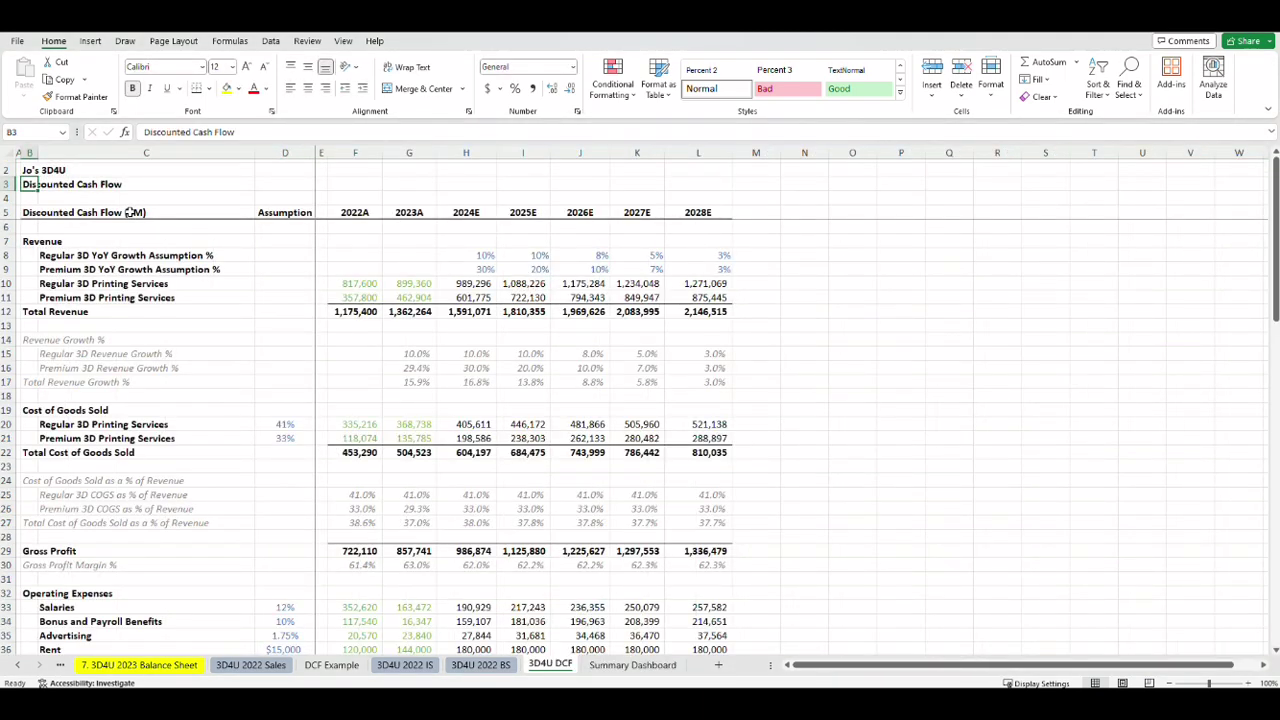
pyautogui.press('Up')
pyautogui.hotkey('ctrl', 'c')
pyautogui.hotkey('ctrl', 'pagedown')
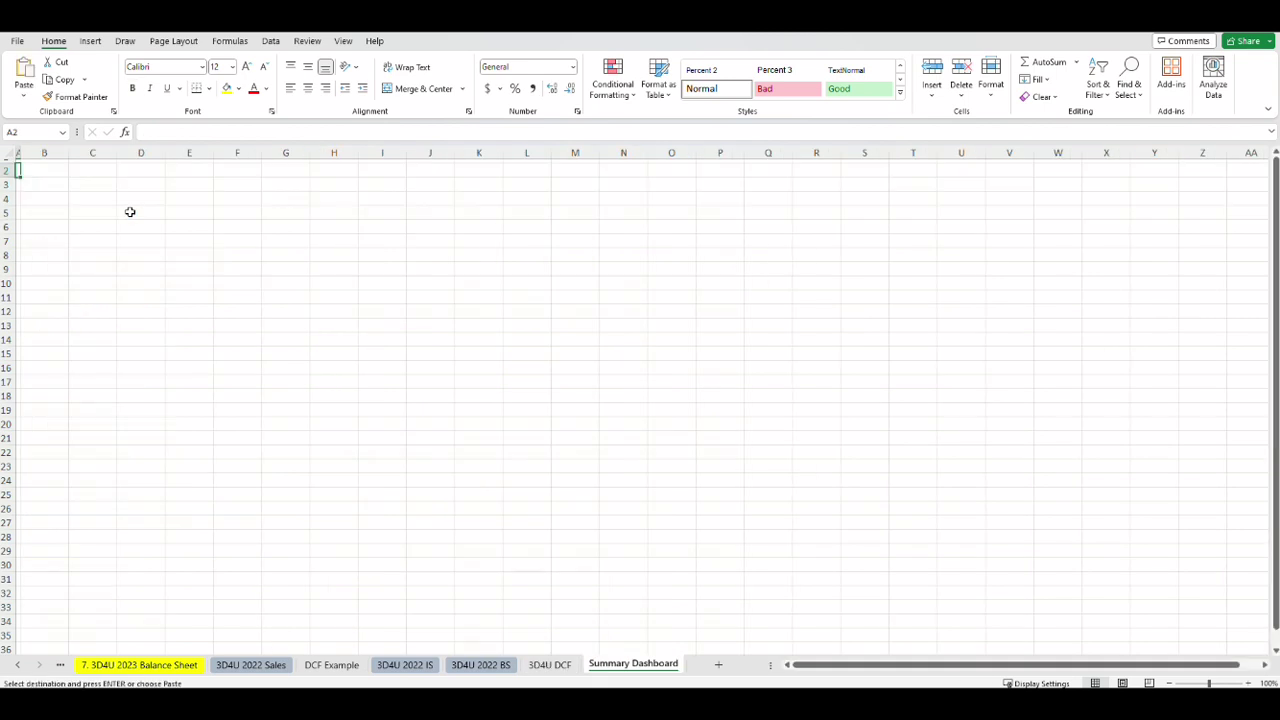
pyautogui.hotkey('ctrl', 'v')
pyautogui.press('Down')
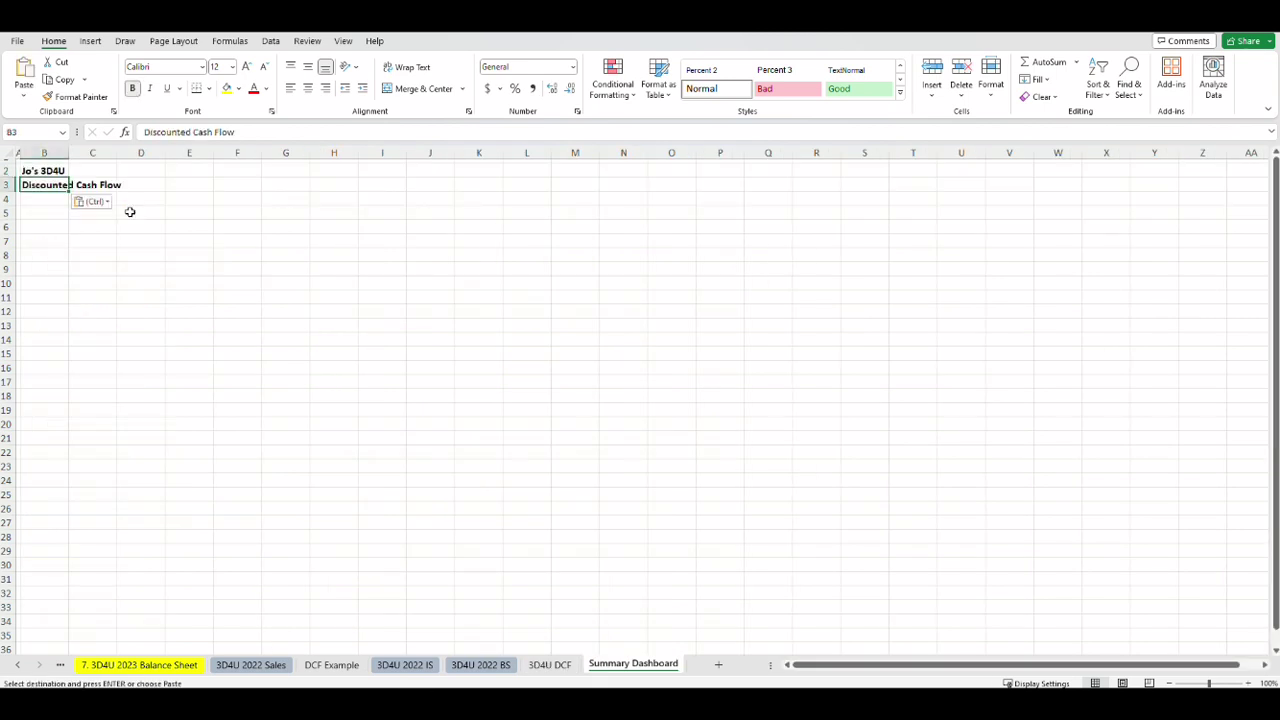
# Change the title in B3 to DCF Summary Dashboard.
pyautogui.write('DCF')
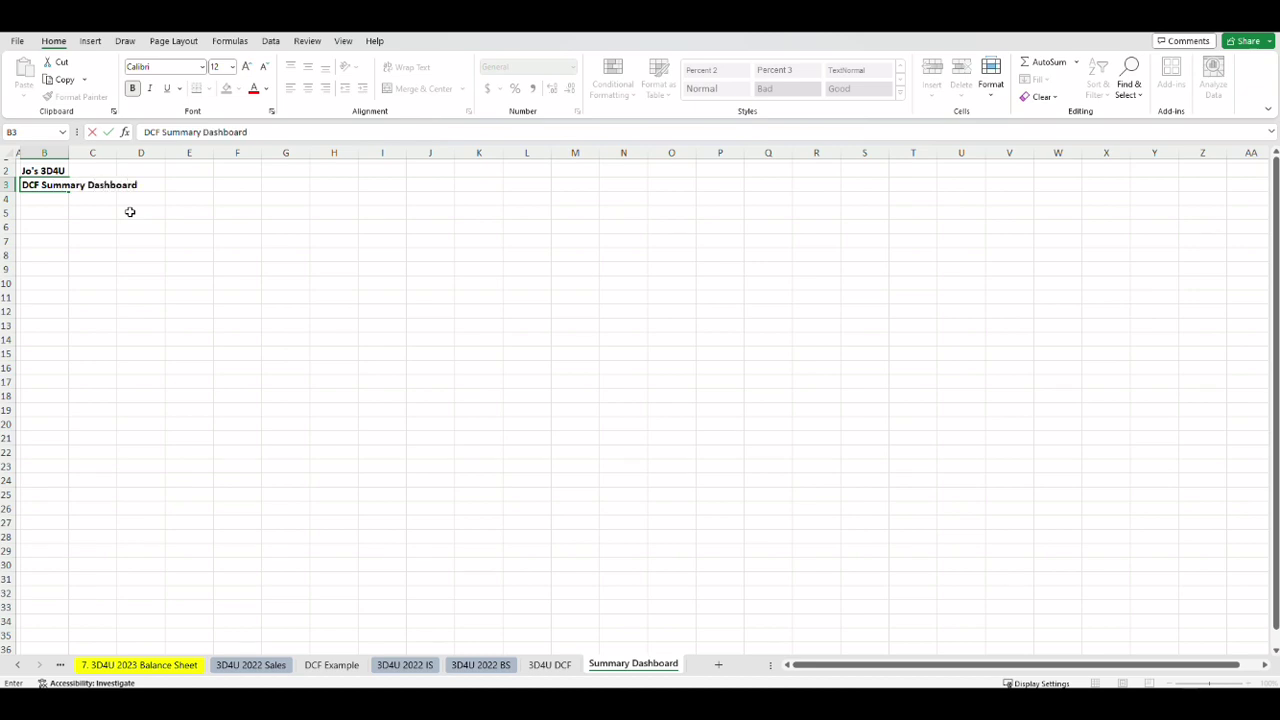
pyautogui.write(' Summary Dashboard')
pyautogui.press('Return')
# Enter a bold Summary Output heading in C6 and autofit column C to it.
pyautogui.write('Summary O')
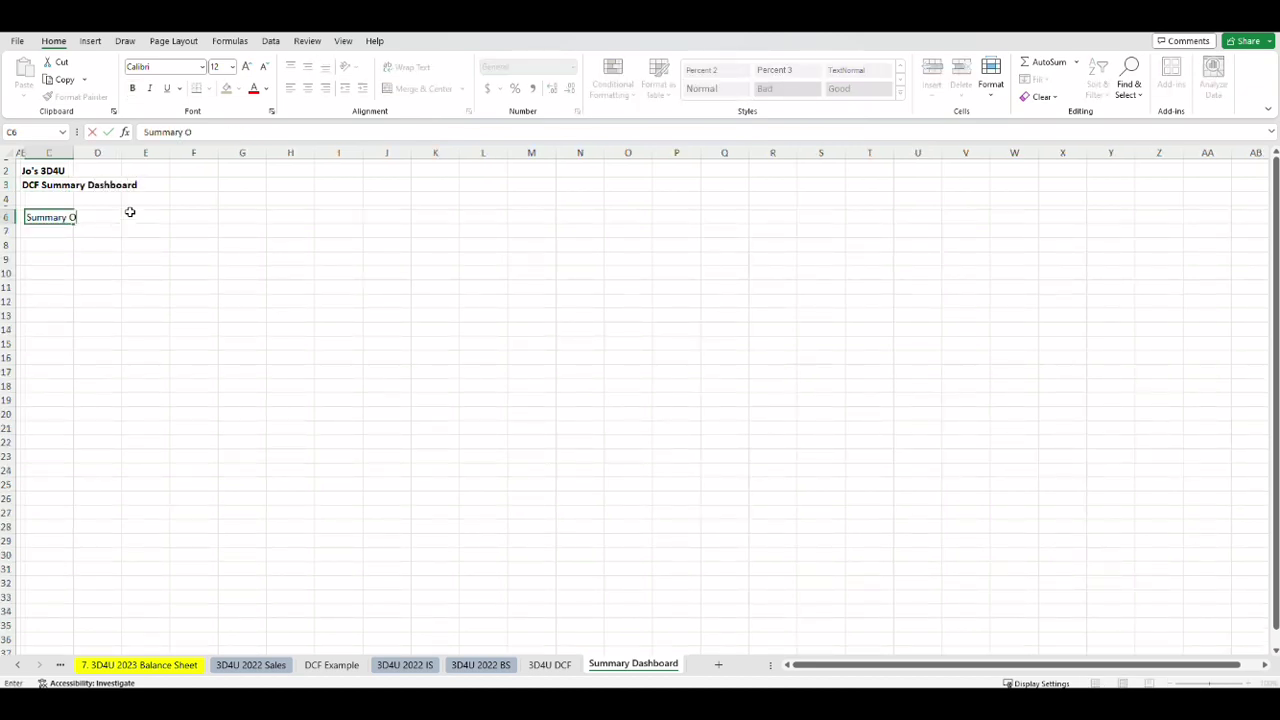
pyautogui.write('utput')
pyautogui.press('Return')
pyautogui.press('Up')
pyautogui.hotkey('ctrl', 'b')
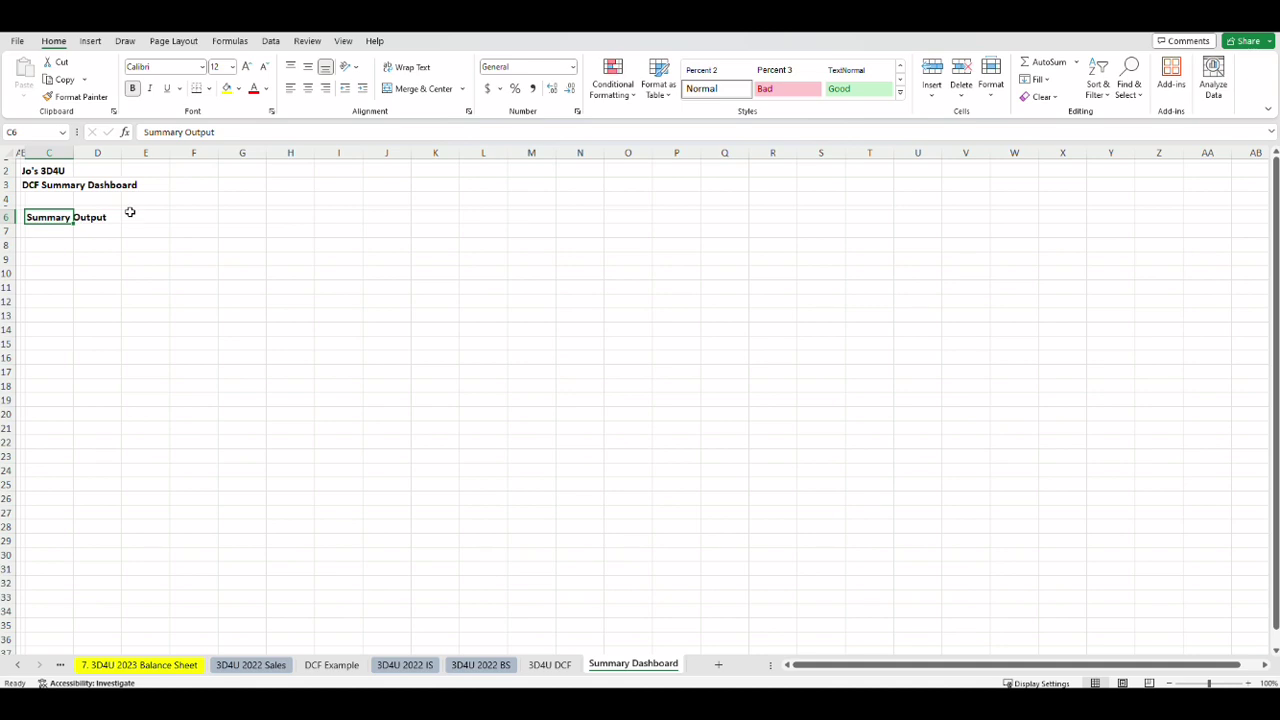
pyautogui.hotkey('alt', 'h')
pyautogui.press('o')
pyautogui.press('i')
pyautogui.press('Right')
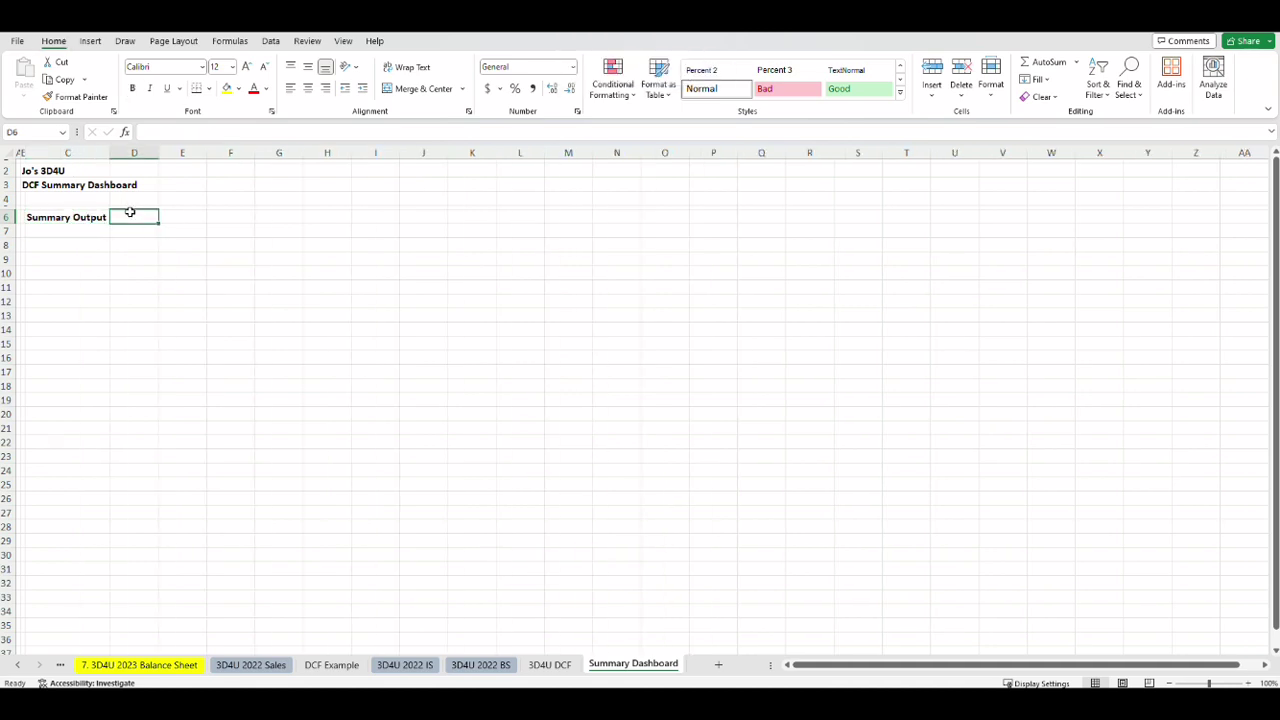
# Copy the 2022A year heading from the 3D4U DCF sheet into F6 of Summary Dashboard.
pyautogui.press('Right')
pyautogui.hotkey('ctrl', 'pageup')
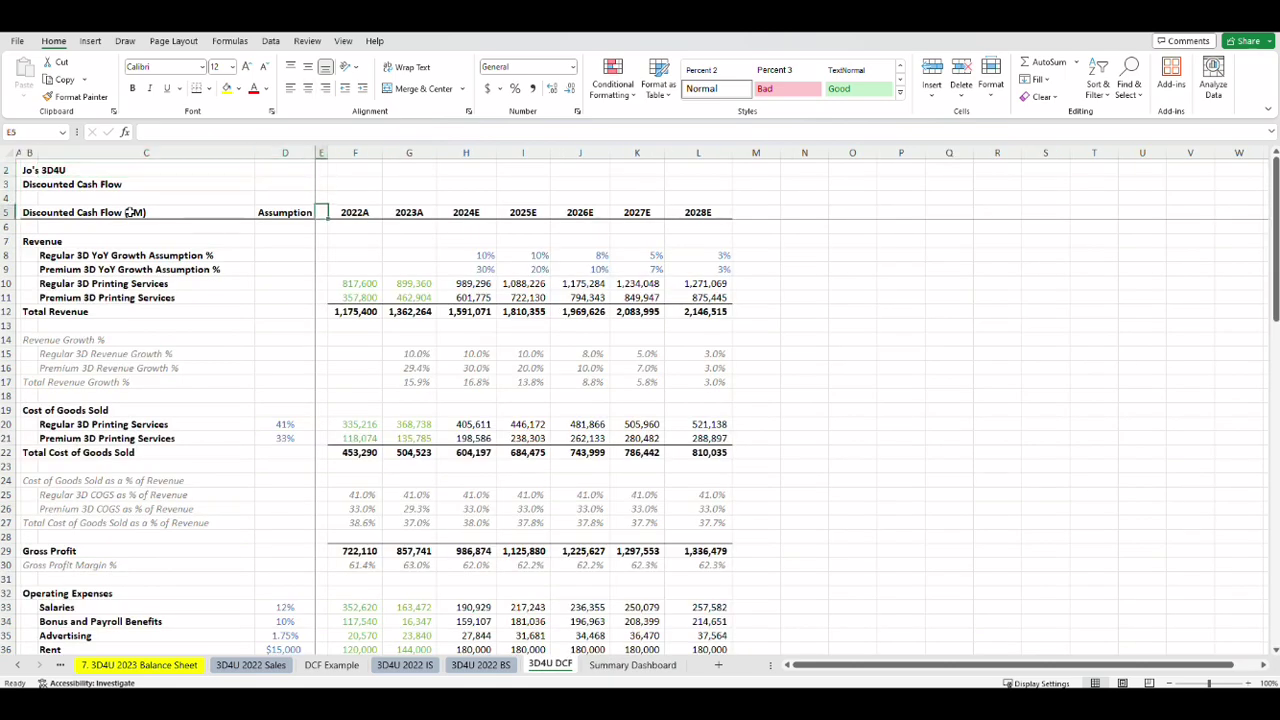
pyautogui.press('Right')
pyautogui.hotkey('ctrl', 'c')
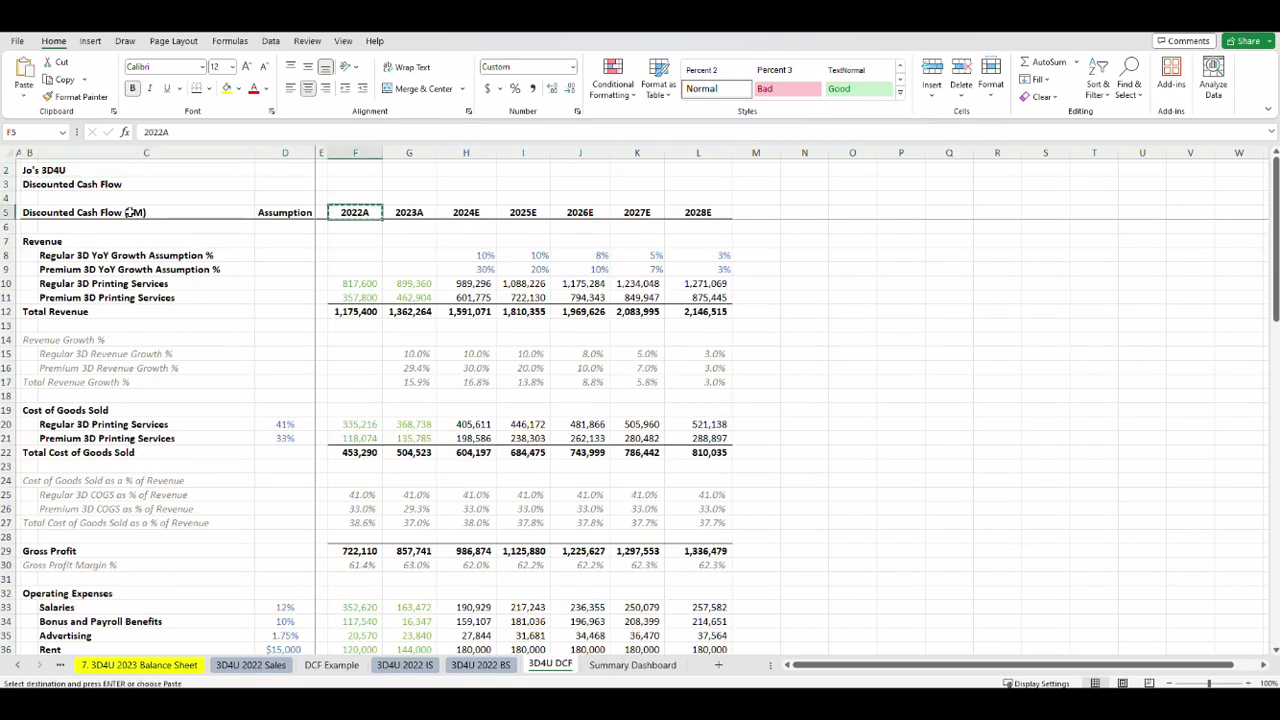
pyautogui.hotkey('ctrl', 'pagedown')
pyautogui.press('Right')
pyautogui.hotkey('ctrl', 'v')
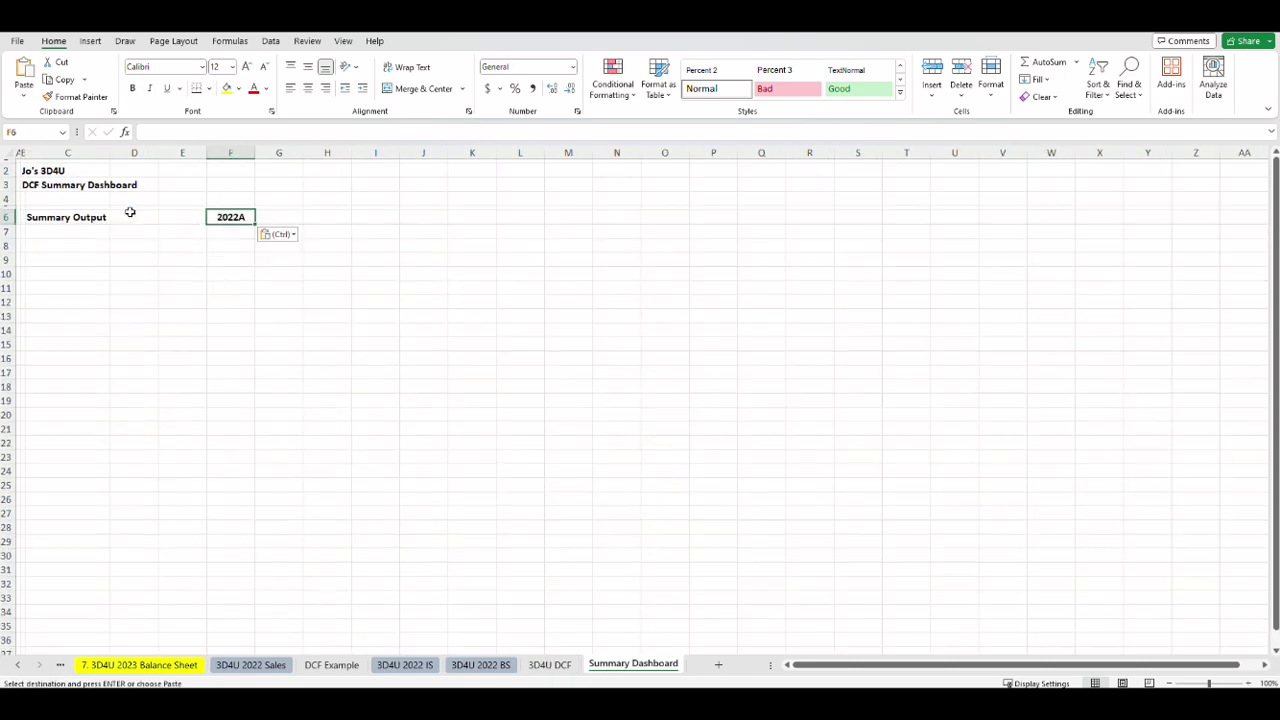
# Fill G6:L6 with the 2023A to 2028E headings, linked to row 5 of 3D4U DCF and formatted like the 2022A heading.
pyautogui.press('Down')
pyautogui.press('Down')
pyautogui.press('Up')
pyautogui.press('Up')
pyautogui.hotkey('ctrl', 'c')
pyautogui.press('Right')
pyautogui.hotkey('shift', 'Right')
pyautogui.hotkey('shift', 'Right')
pyautogui.hotkey('shift', 'Right')
pyautogui.hotkey('shift', 'Right')
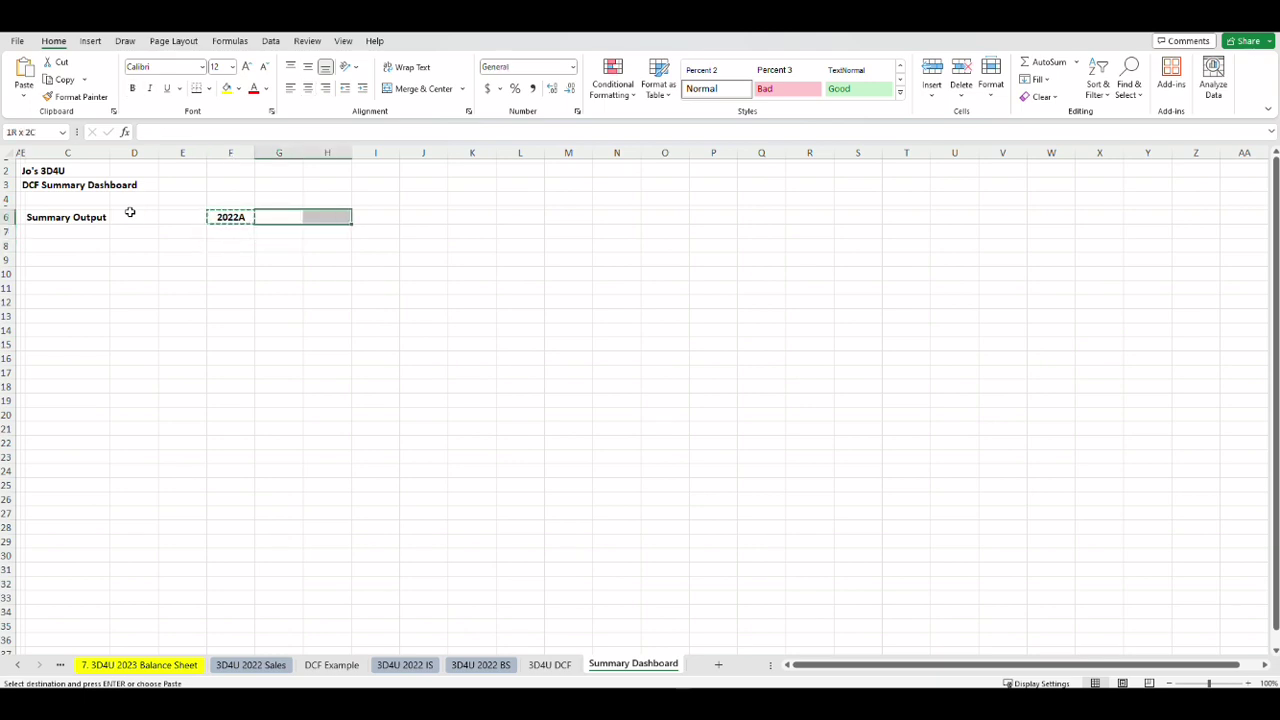
pyautogui.write('=')
pyautogui.hotkey('ctrl', 'pageup')
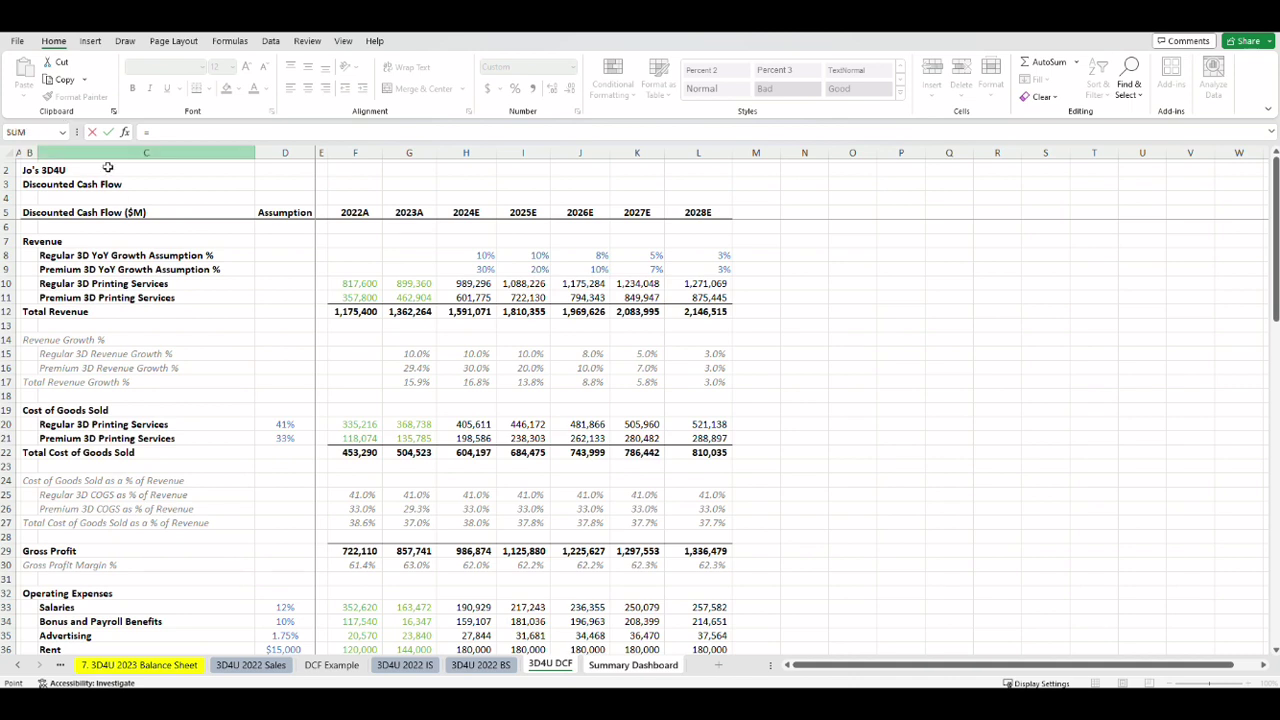
pyautogui.click(366, 212)
pyautogui.press('Right')
pyautogui.hotkey('ctrl', 'Return')
pyautogui.press('Down')
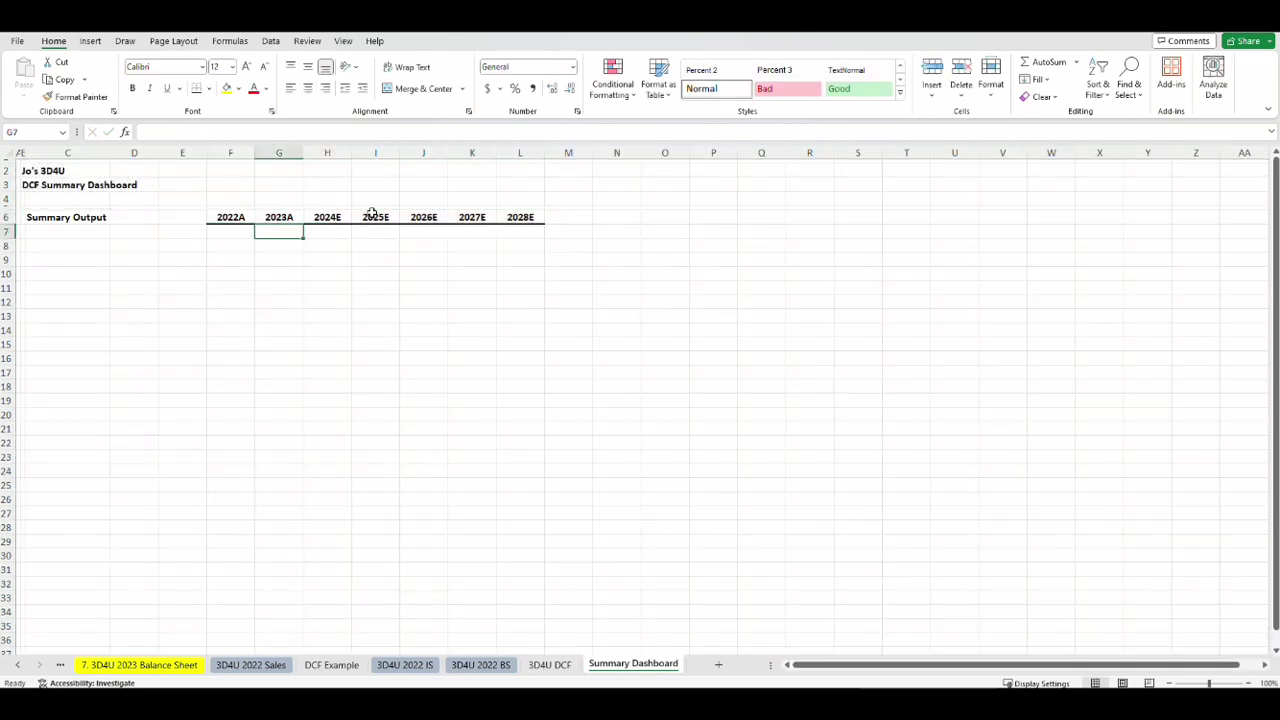
# Label the rows in C7:C9 Total Revenue, Gross Profit Margin % and Net Income Margin %.
pyautogui.press('Left')
pyautogui.press('Left')
pyautogui.press('Left')
pyautogui.press('Left')
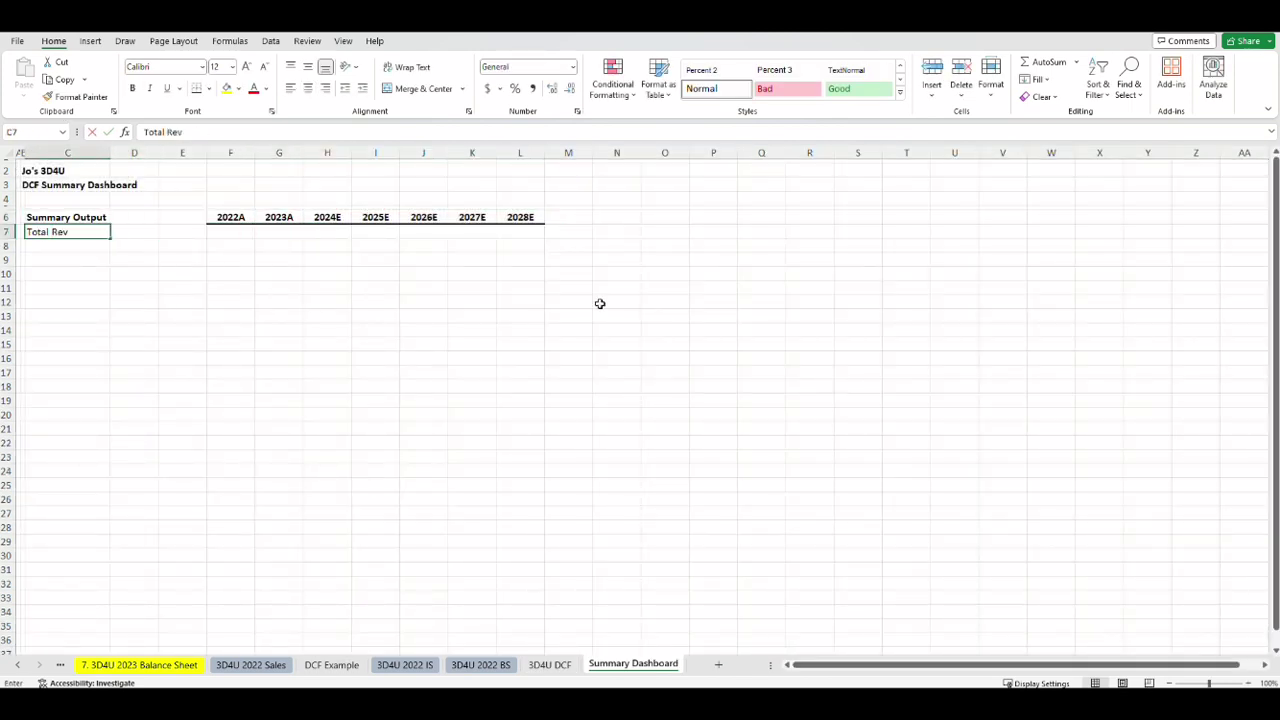
pyautogui.press('Down')
pyautogui.write('G')
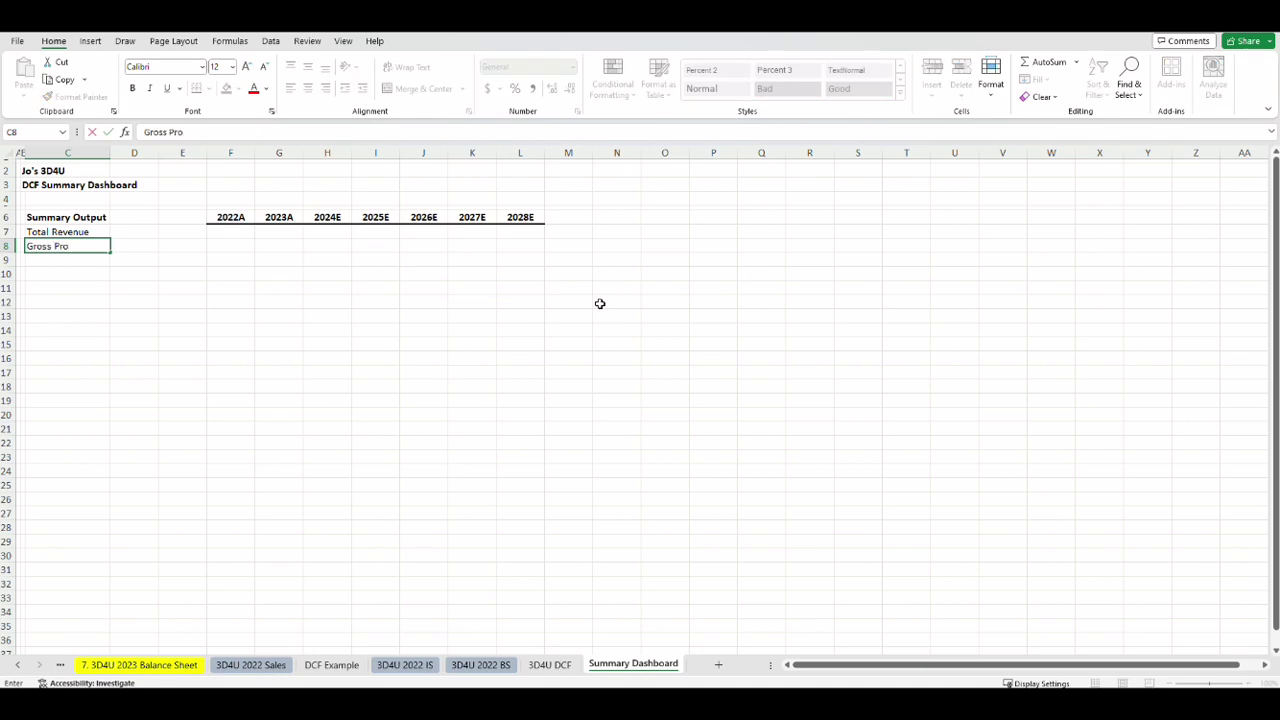
pyautogui.write('ross Profit Margin')
pyautogui.press('Return')
pyautogui.write('Net Income')
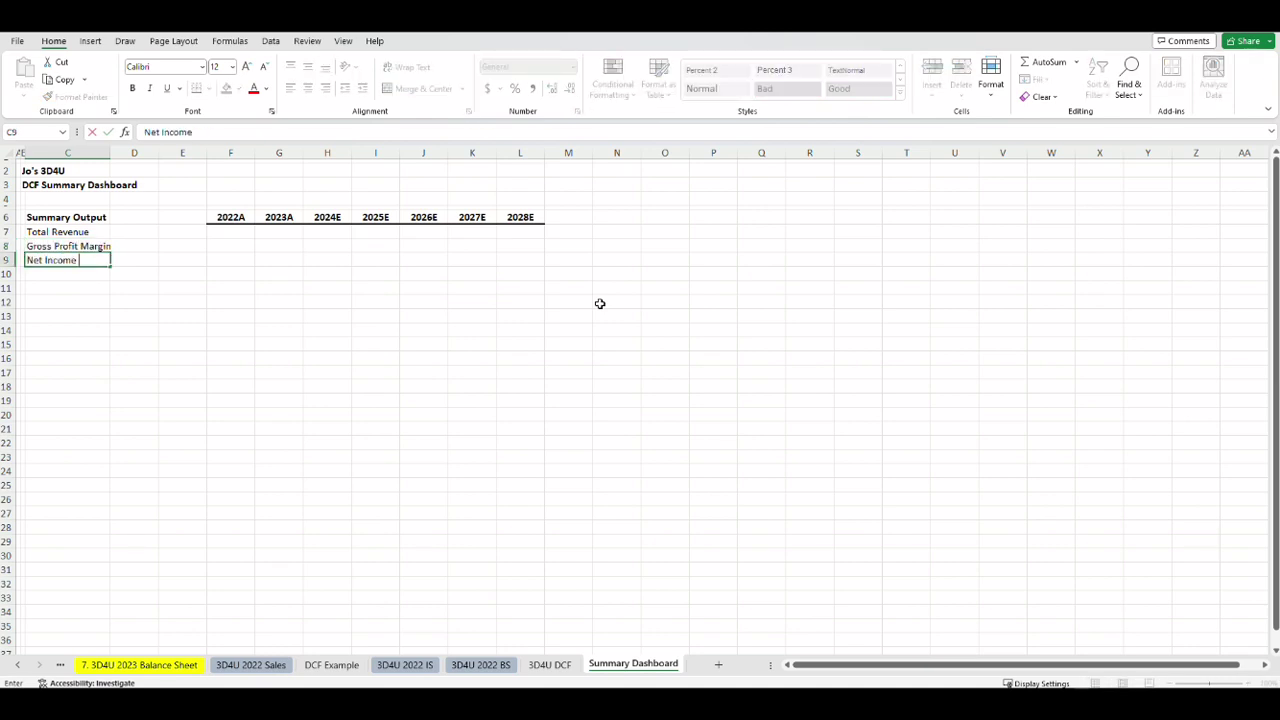
pyautogui.write(' Margin')
pyautogui.press('Return')
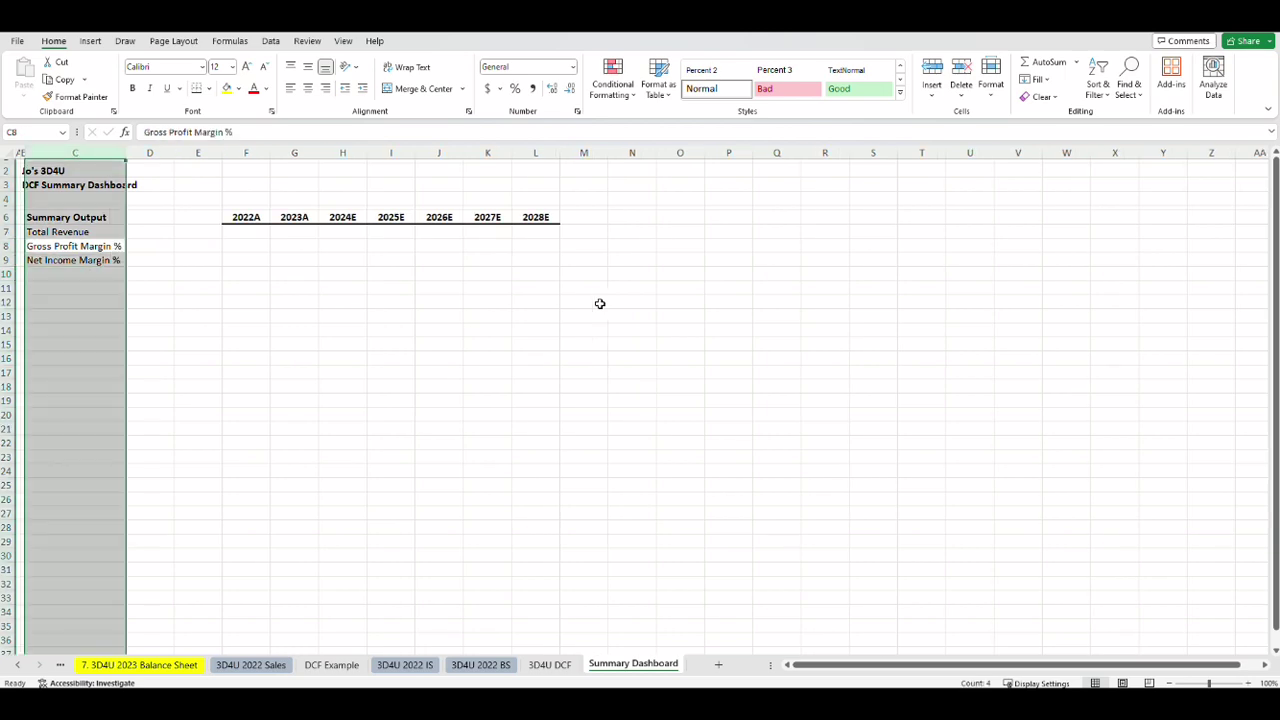
# Link the 2022A total revenue in F7 to F12 of 3D4U DCF and copy the formula across to 2028E.
pyautogui.write('=')
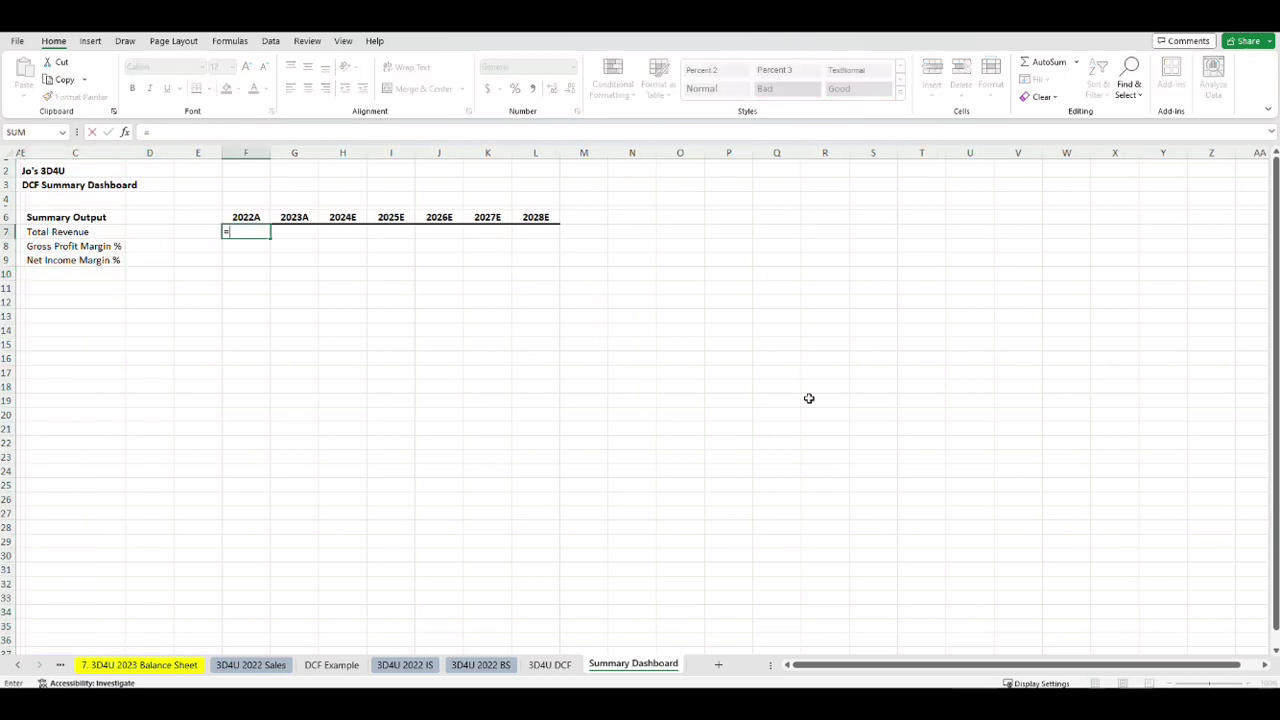
pyautogui.hotkey('ctrl', 'pageup')
pyautogui.click(376, 311)
pyautogui.press('Return')
pyautogui.press('Up')
pyautogui.hotkey('ctrl', 'c')
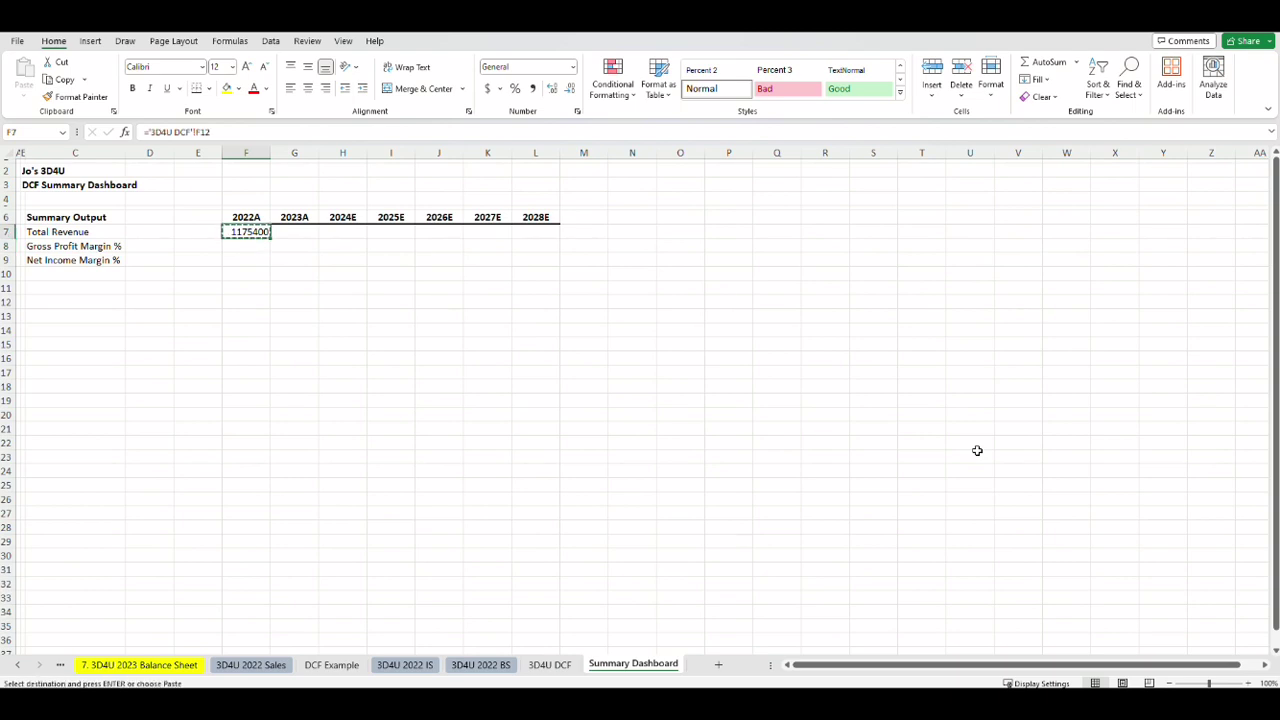
pyautogui.hotkey('shift', 'Right')
pyautogui.hotkey('shift', 'Right')
pyautogui.hotkey('shift', 'Right')
pyautogui.hotkey('shift', 'Right')
pyautogui.hotkey('shift', 'Right')
pyautogui.hotkey('shift', 'Right')
pyautogui.press('Return')
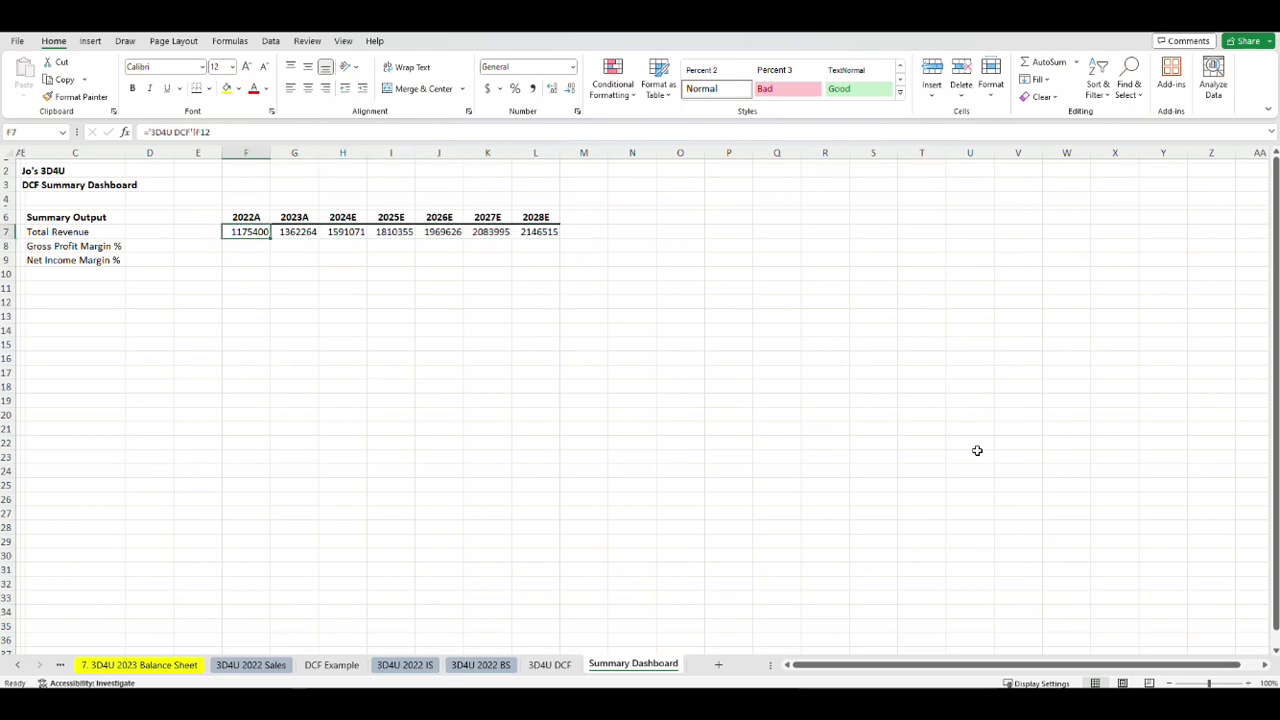
# Apply a custom number format to the Total Revenue row showing dollars in millions with one decimal and an M suffix.
pyautogui.hotkey('ctrl', 'shift', 'Right')
pyautogui.hotkey('ctrl', '1')
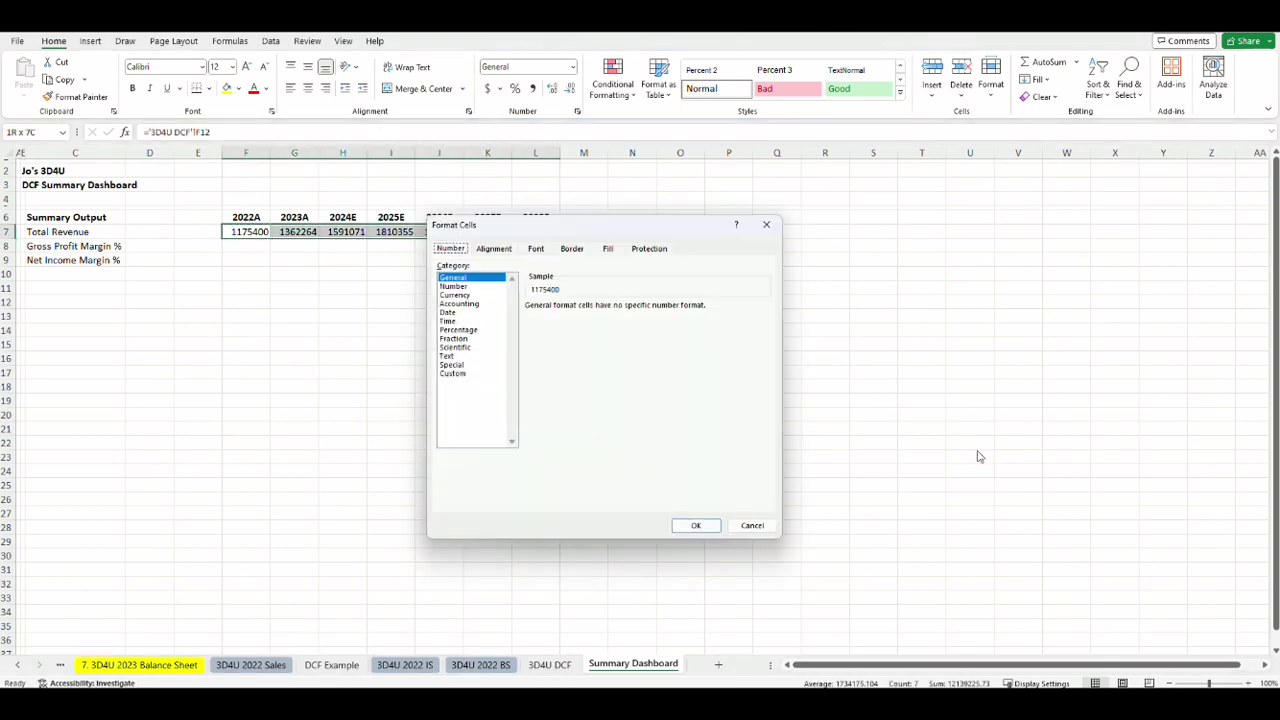
pyautogui.press('Delete')
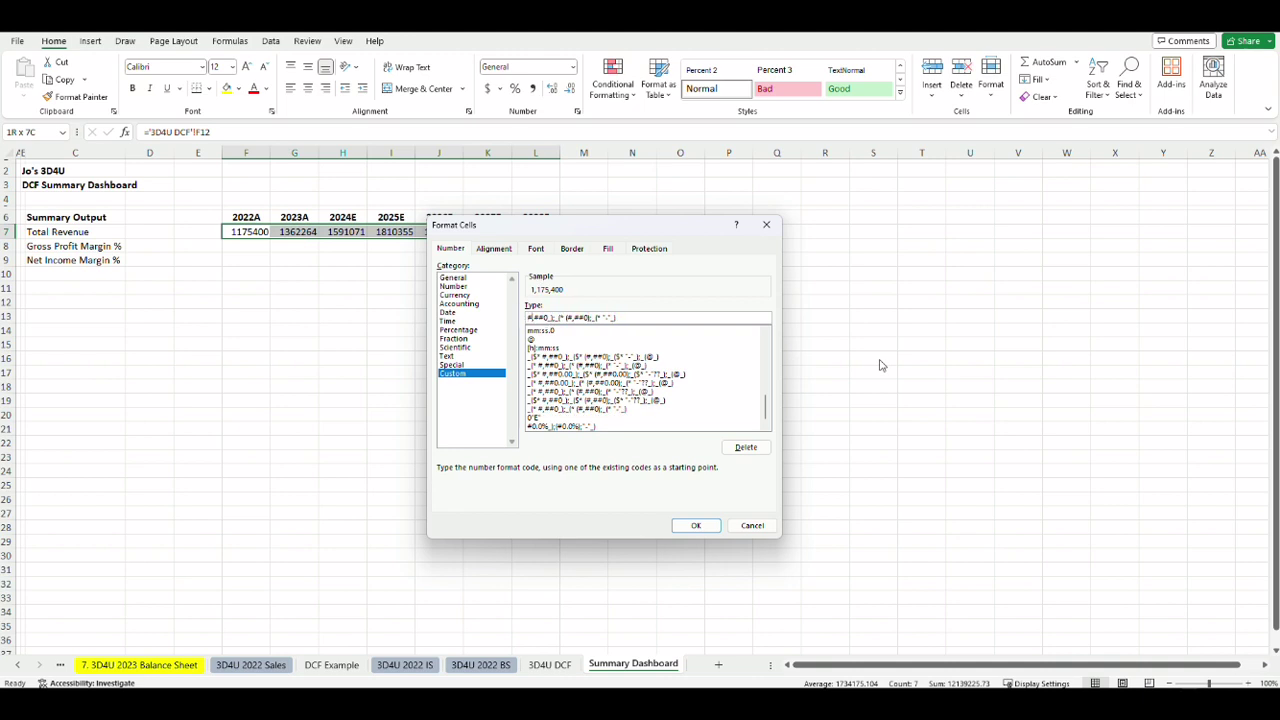
pyautogui.write('.0,,"M"')
pyautogui.press('Home')
pyautogui.write('$')
pyautogui.press('Right')
pyautogui.press('BackSpace')
pyautogui.press('BackSpace')
pyautogui.press('BackSpace')
pyautogui.press('BackSpace')
pyautogui.press('Right')
pyautogui.write('$')
pyautogui.press('Return')
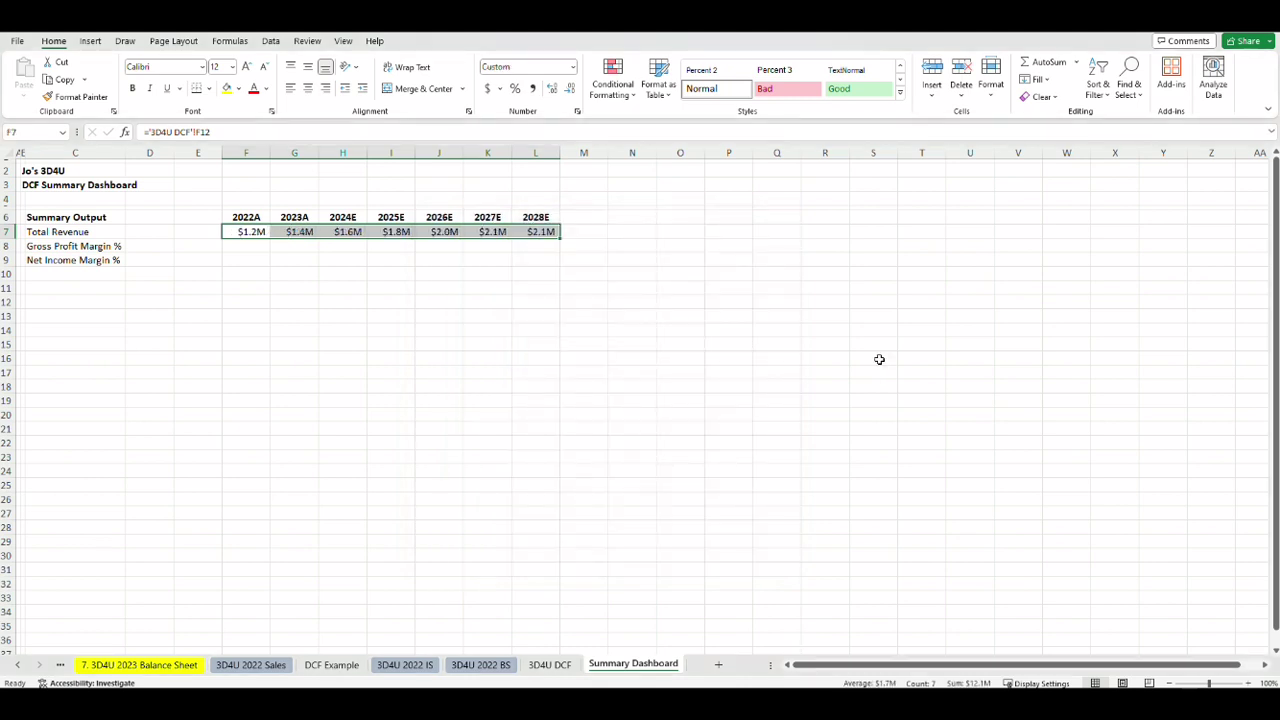
# Color the Total Revenue figures in F7:L7 green.
pyautogui.press('h')
pyautogui.press('f')
pyautogui.press('c')
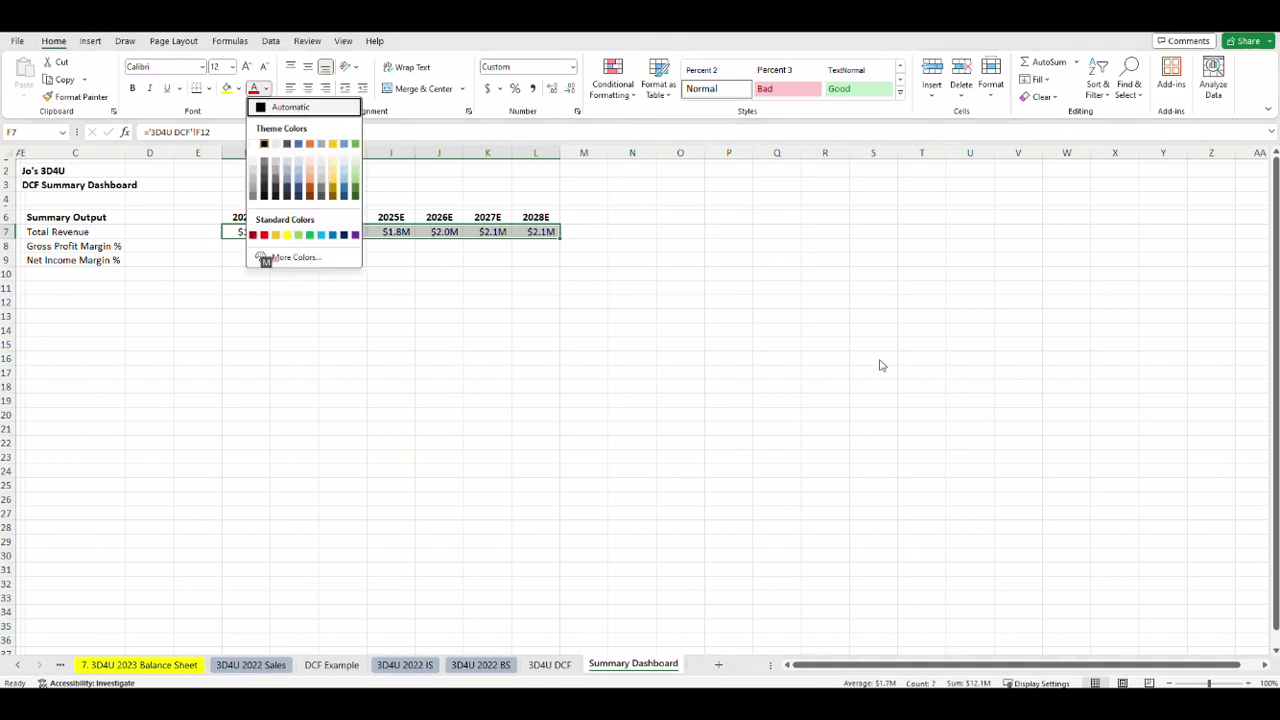
pyautogui.press('Up')
pyautogui.press('Up')
pyautogui.press('Right')
pyautogui.press('Right')
pyautogui.press('Right')
pyautogui.press('Right')
pyautogui.press('Right')
pyautogui.press('Return')
pyautogui.press('Down')
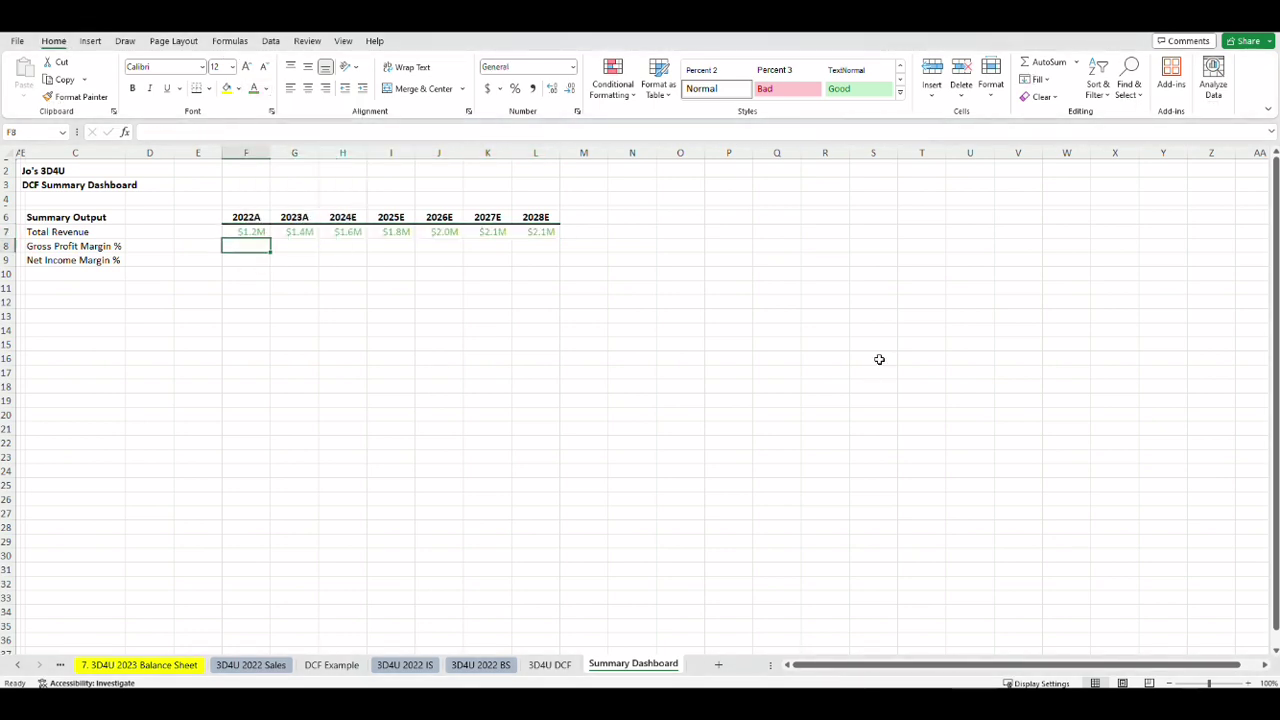
# Link the 2022A Gross Profit Margin % in F8 to F30 of the 3D4U DCF sheet.
pyautogui.write('=')
pyautogui.hotkey('ctrl', 'pageup')
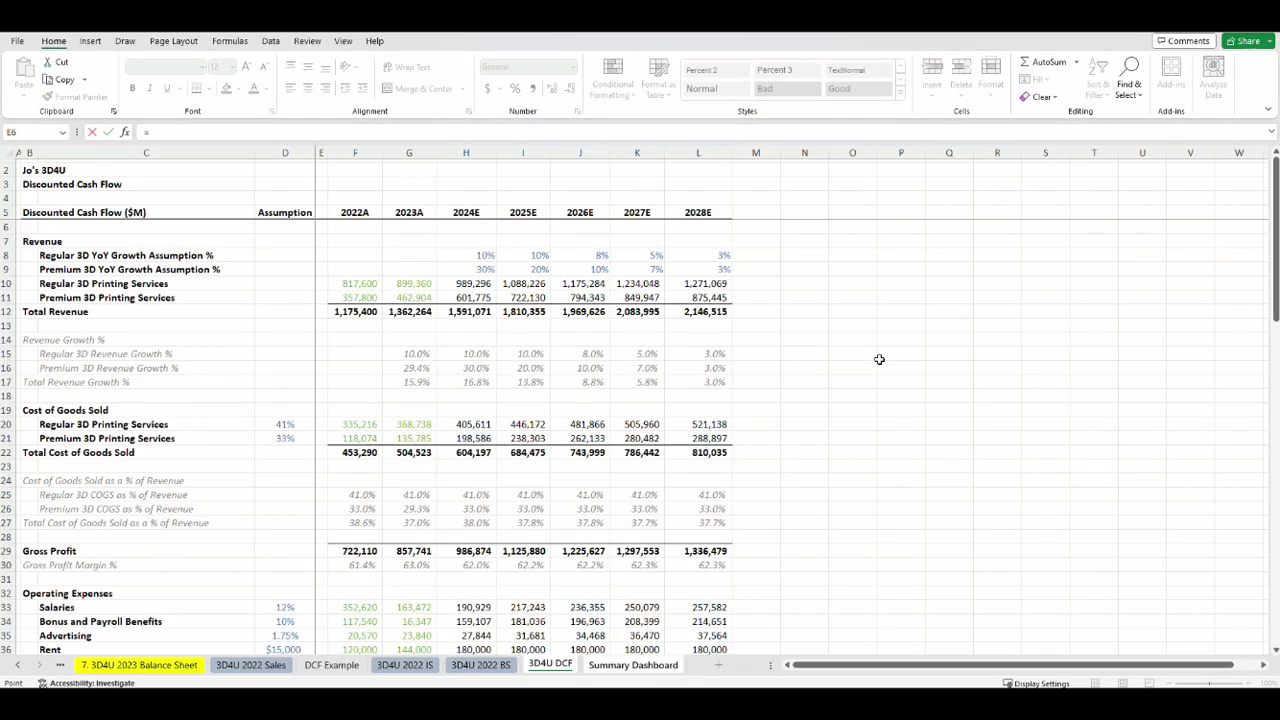
pyautogui.click(366, 566)
pyautogui.press('Return')
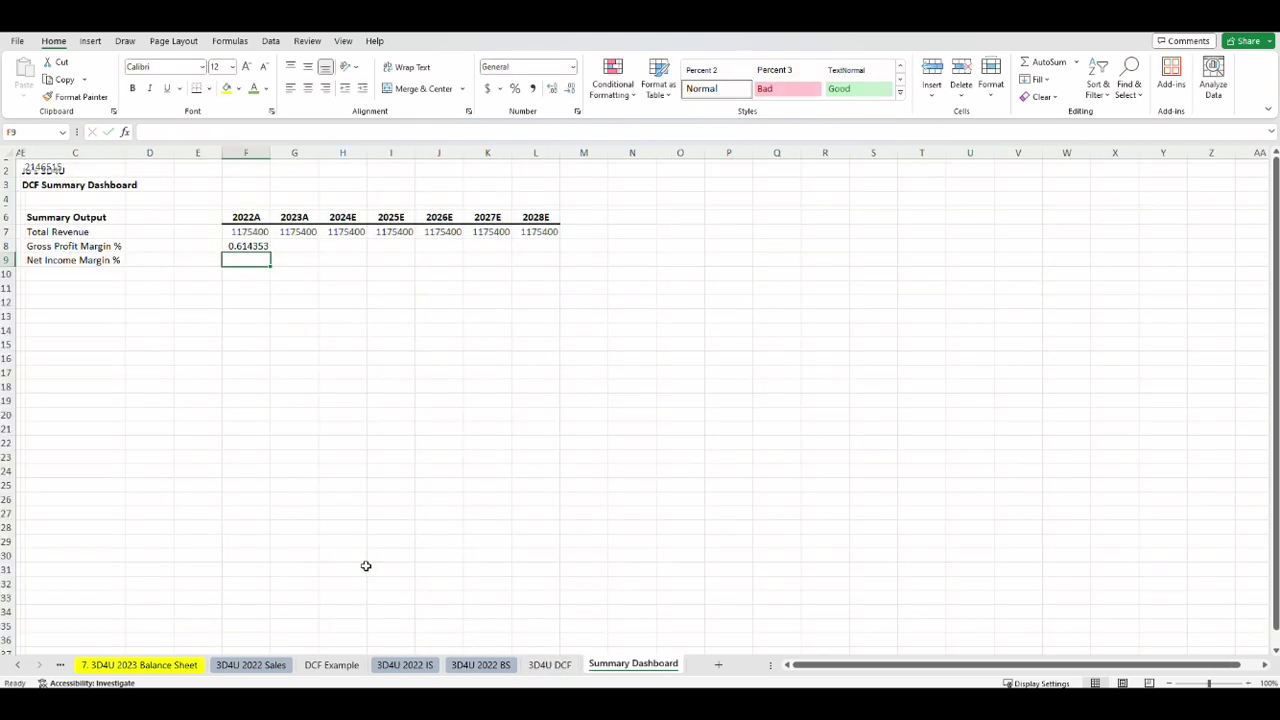
# Format the 2022A Gross Profit Margin % in F8 as a percentage with one decimal and a green font.
pyautogui.press('Up')
pyautogui.hotkey('ctrl', 'shift', '1')
pyautogui.hotkey('ctrl', 'shift', '5')
pyautogui.hotkey('alt', 'h')
pyautogui.press('0')
pyautogui.hotkey('alt', 'h')
pyautogui.press('f')
pyautogui.press('c')
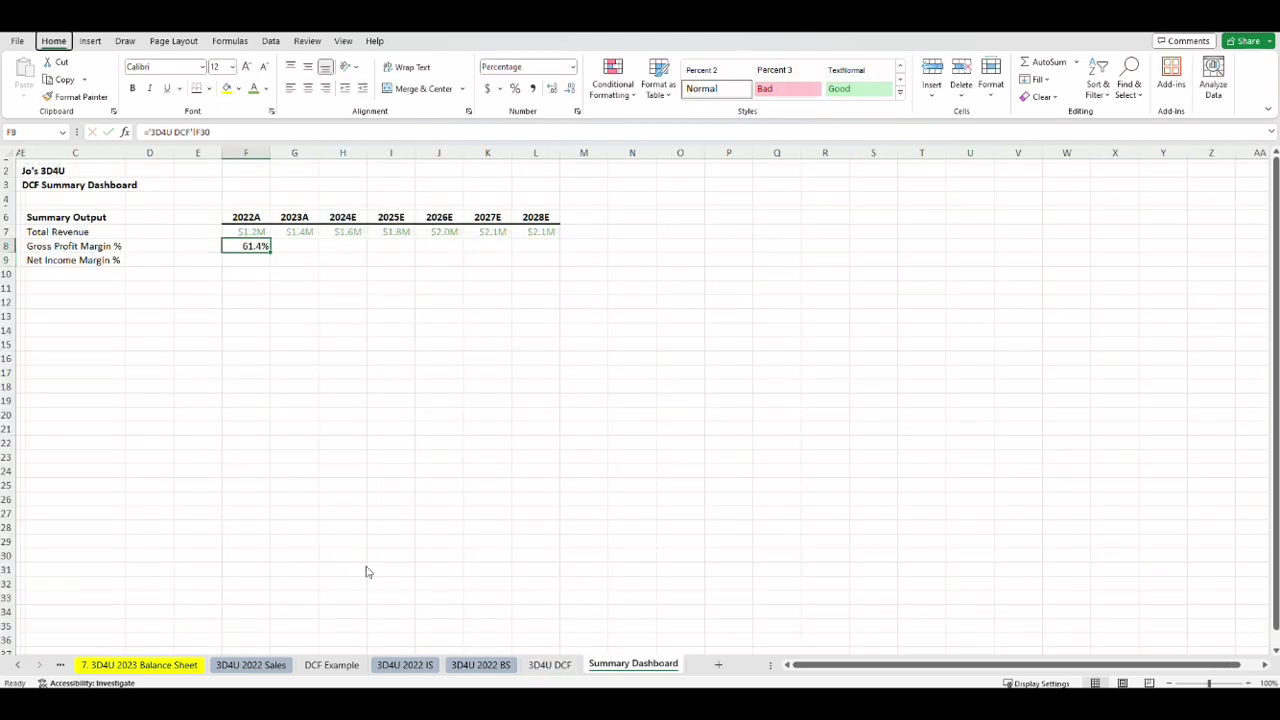
# Copy the Gross Profit Margin % formula in F8 across to 2028E in L8.
pyautogui.press('Down')
pyautogui.press('Right')
pyautogui.press('Right')
pyautogui.press('Right')
pyautogui.press('Right')
pyautogui.press('Right')
pyautogui.press('Right')
pyautogui.press('Right')
pyautogui.press('Right')
pyautogui.press('Right')
pyautogui.press('Return')
pyautogui.hotkey('ctrl', 'c')
pyautogui.press('Right')
pyautogui.hotkey('shift', 'Right')
pyautogui.hotkey('shift', 'Right')
pyautogui.hotkey('shift', 'Right')
pyautogui.hotkey('shift', 'Right')
pyautogui.hotkey('shift', 'Right')
pyautogui.hotkey('ctrl', 'v')
# Link the 2022A Net Income Margin % in F9 to F54 of the 3D4U DCF sheet.
pyautogui.press('Down')
pyautogui.press('Left')
pyautogui.write('=')
pyautogui.hotkey('ctrl', 'pageup')
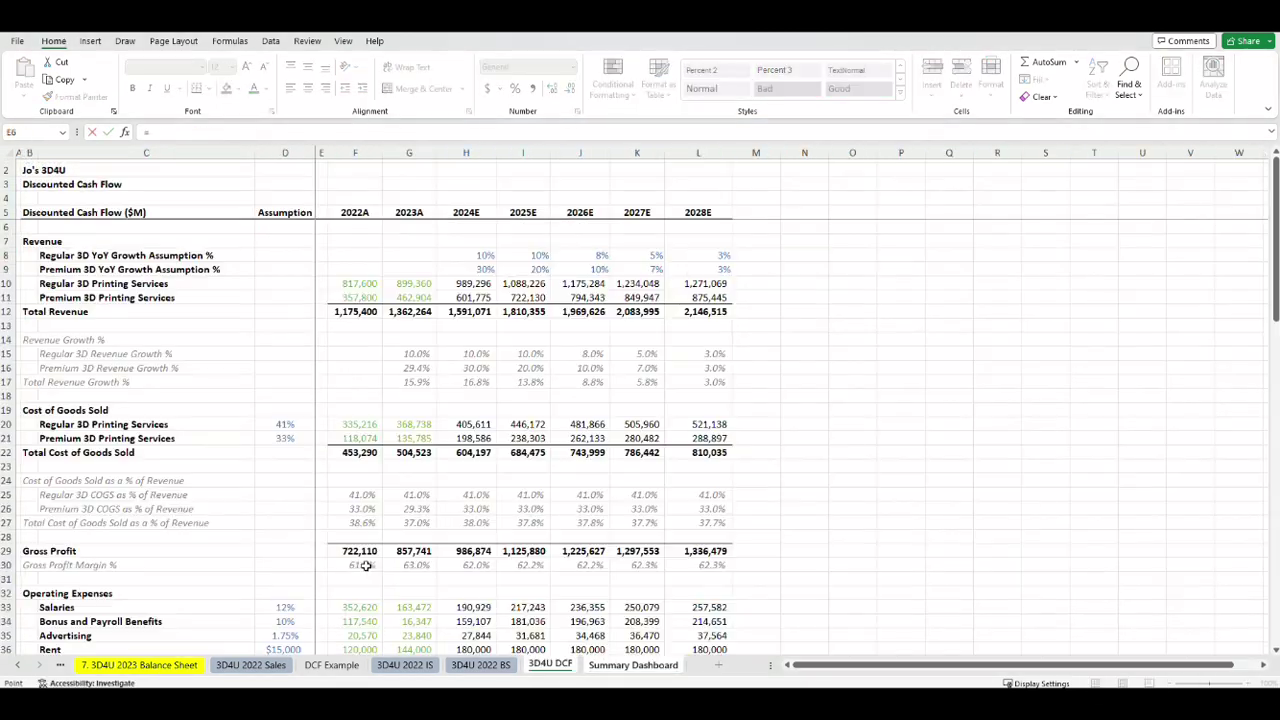
pyautogui.scroll(-9, 356, 508)
pyautogui.click(363, 520)
pyautogui.press('Return')
# Apply the formatting of the Gross Profit Margin % cell F8 to the Net Income Margin % cell F9.
pyautogui.press('Up')
pyautogui.press('Up')
pyautogui.hotkey('ctrl', 'c')
pyautogui.press('Down')
pyautogui.hotkey('alt', 'h')
pyautogui.press('v')
pyautogui.press('r')
# Copy the Net Income Margin % formula in F9 across to 2028E in L9.
pyautogui.hotkey('ctrl', 'c')
pyautogui.press('Right')
pyautogui.hotkey('shift', 'Right')
pyautogui.hotkey('shift', 'Right')
pyautogui.hotkey('shift', 'Right')
pyautogui.hotkey('shift', 'Right')
pyautogui.hotkey('shift', 'Right')
pyautogui.press('Return')
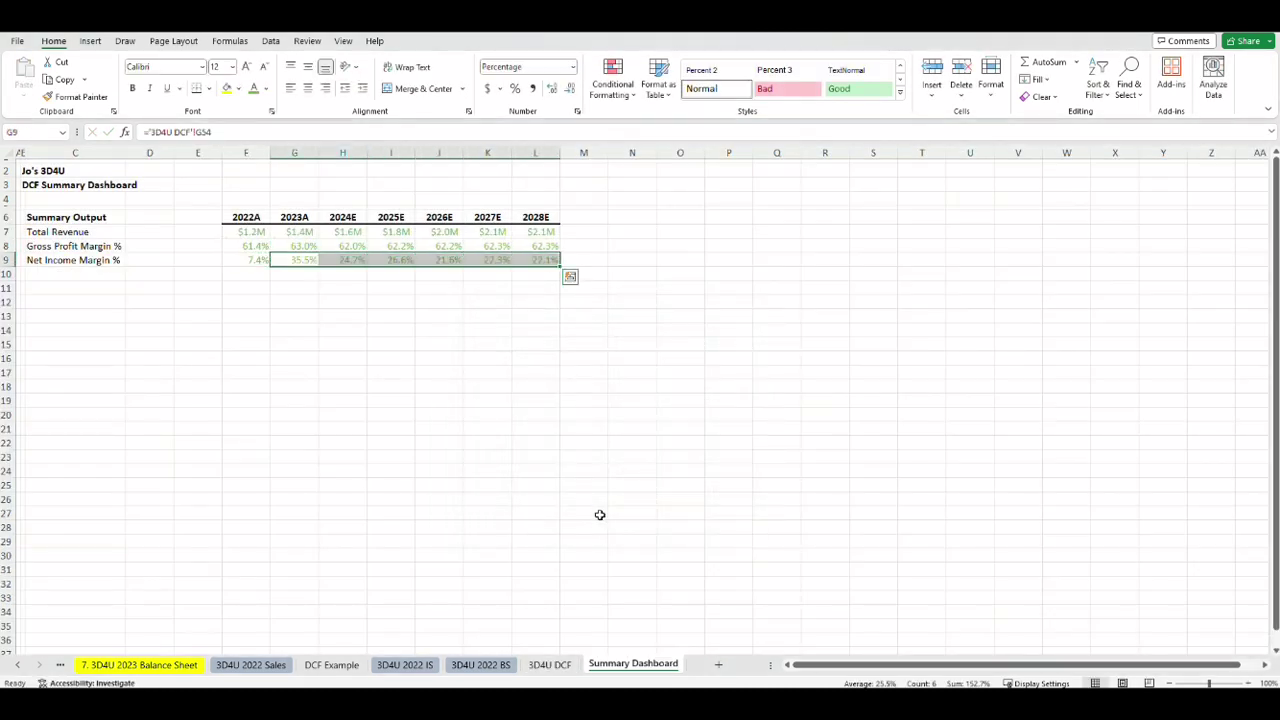
# Insert a 2-D clustered column chart and place it, slightly reduced in size, below the summary table starting at C11.
pyautogui.press('Down')
pyautogui.press('Left')
pyautogui.press('Left')
pyautogui.press('Left')
pyautogui.press('Left')
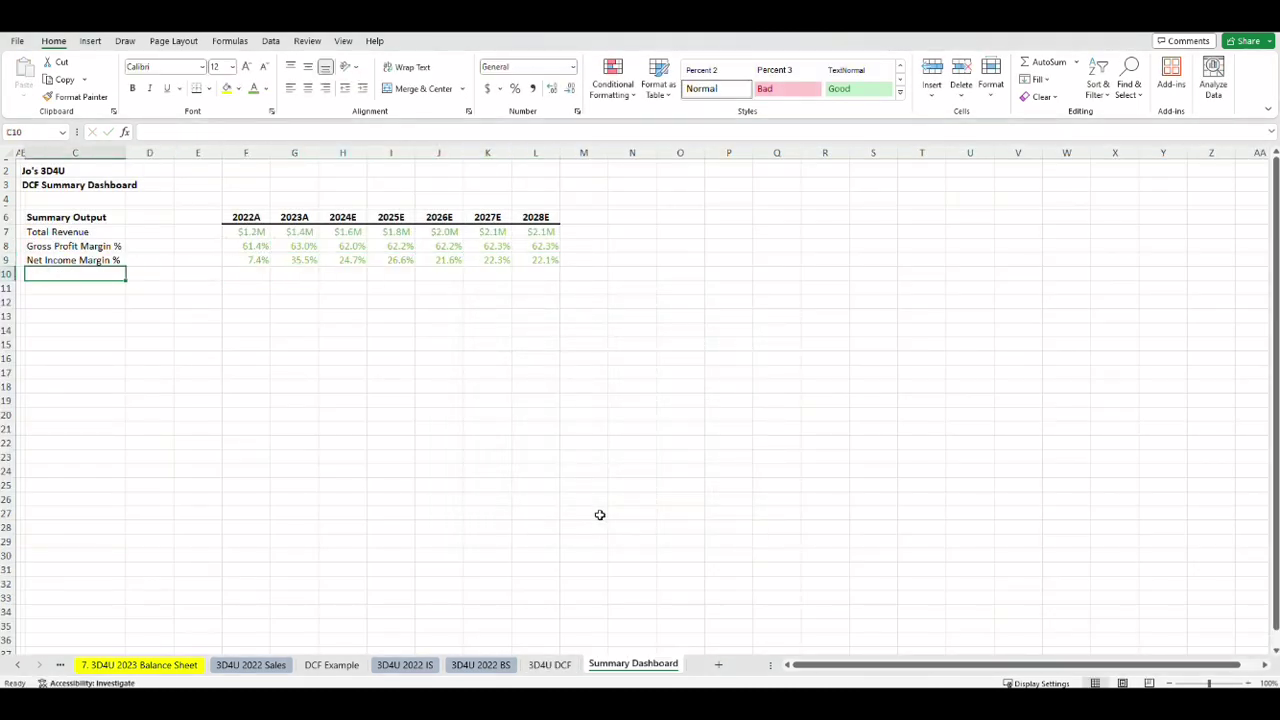
pyautogui.press('Down')
pyautogui.click(89, 41)
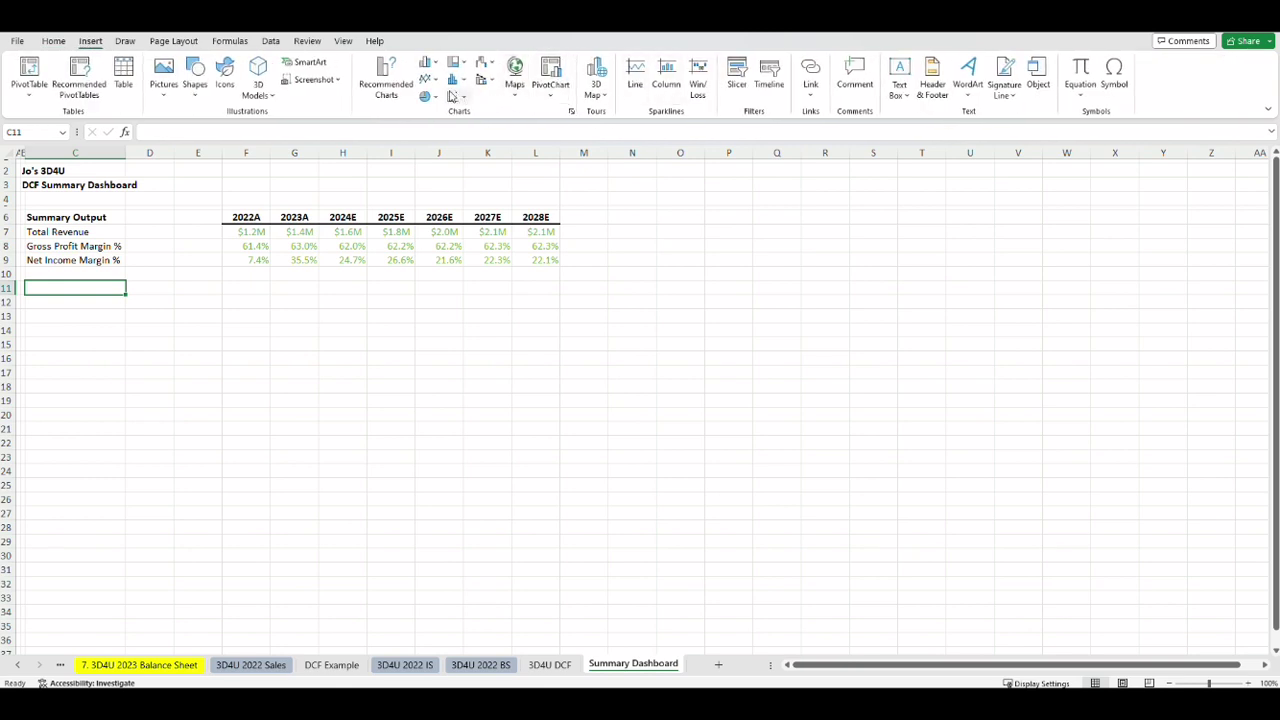
pyautogui.click(425, 64)
pyautogui.click(434, 106)
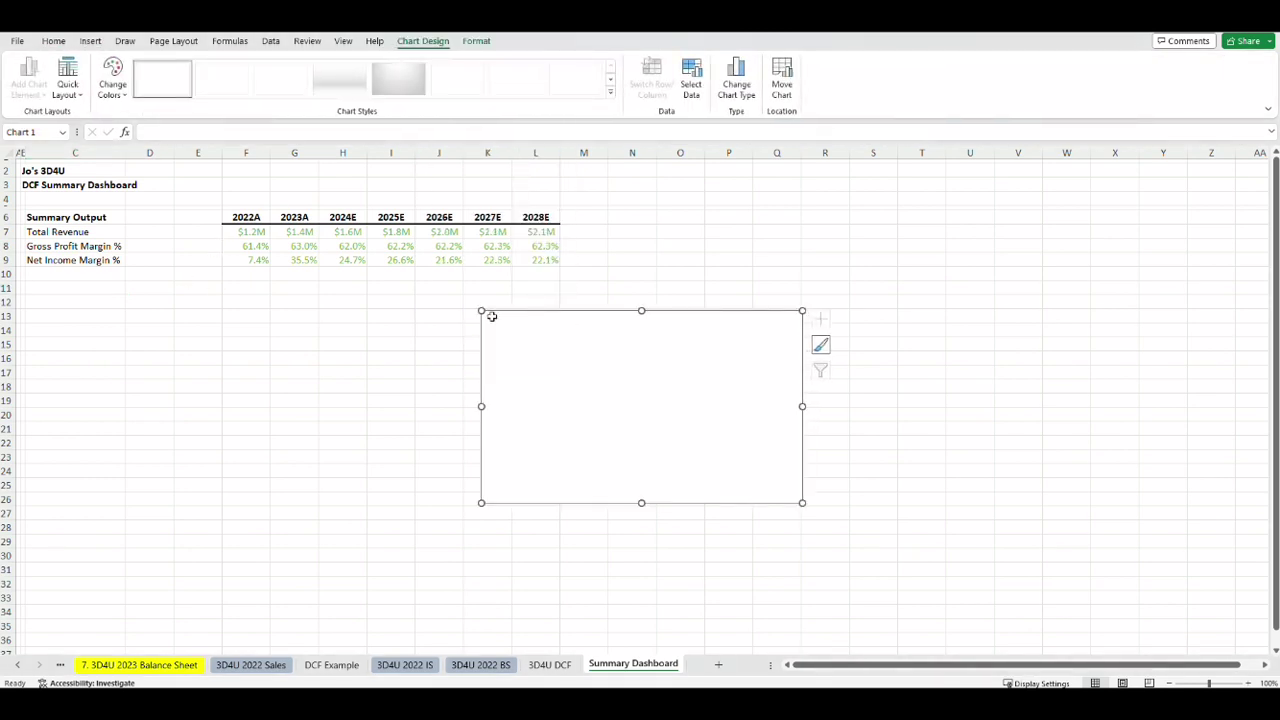
pyautogui.moveTo(633, 317); pyautogui.dragTo(171, 283)
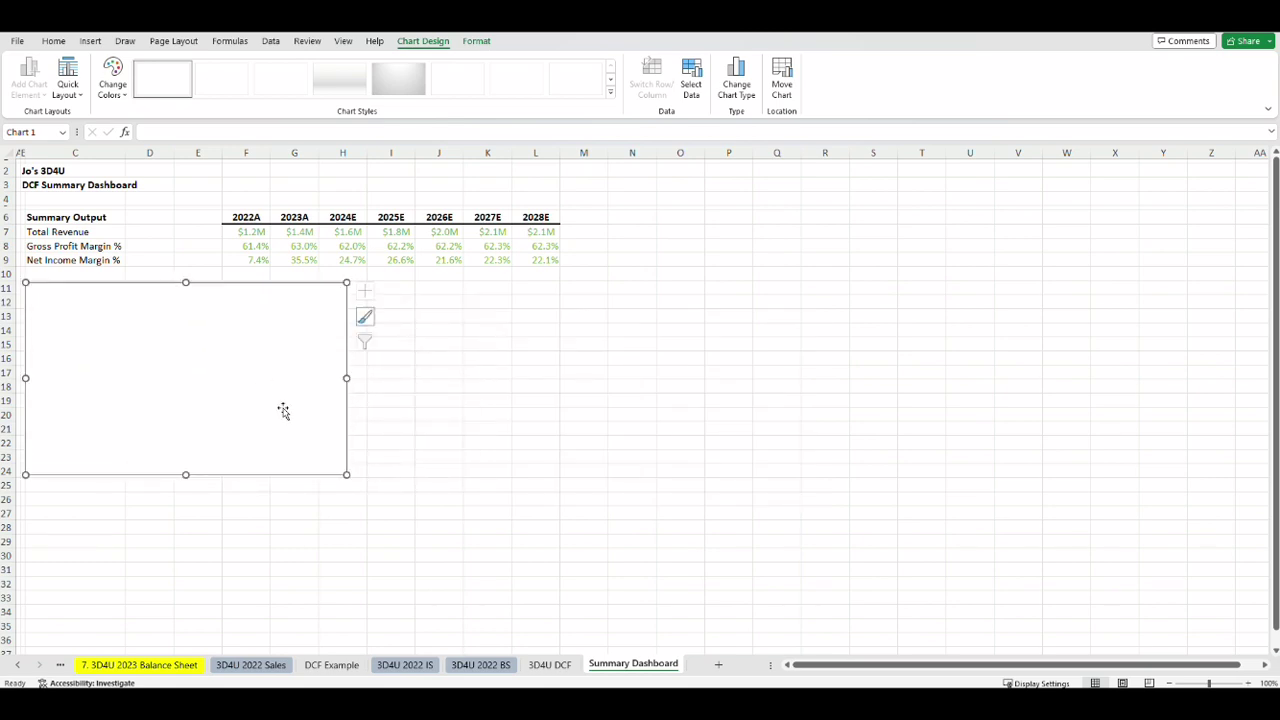
pyautogui.moveTo(347, 474); pyautogui.dragTo(308, 434)
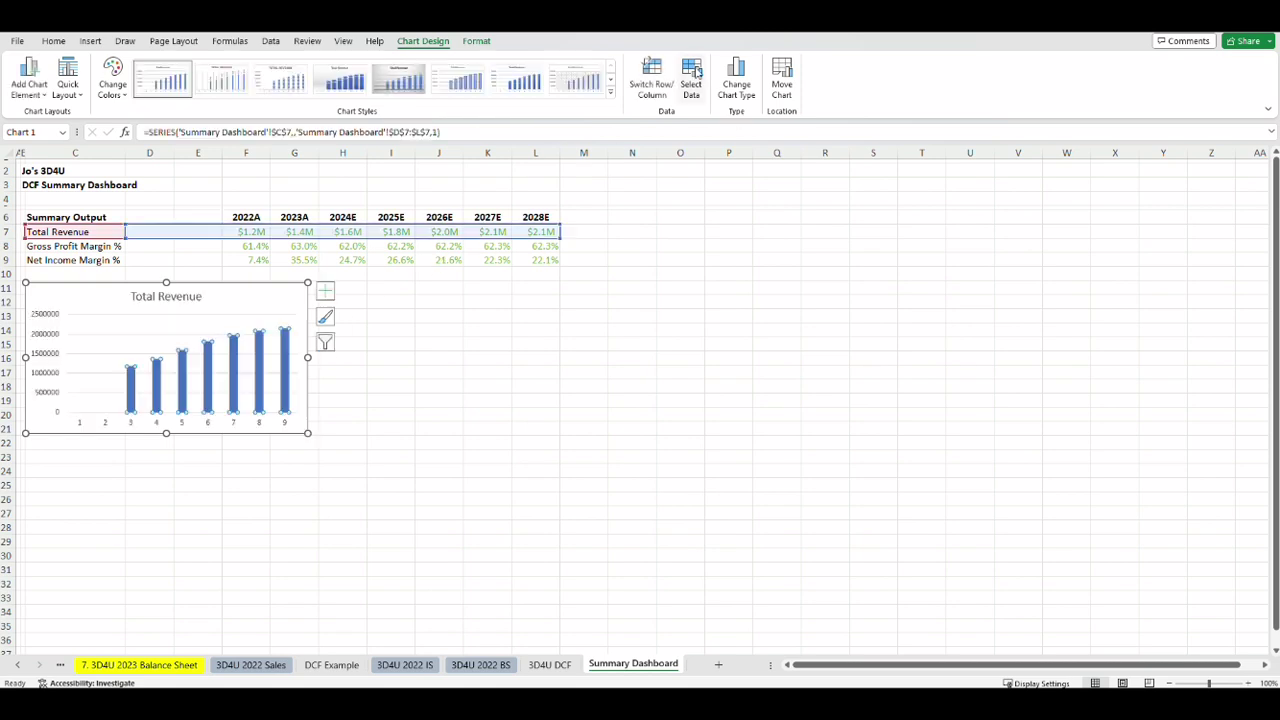
# Set the column chart's series name to C7, Total Revenue, and its series values to F7:L7.
pyautogui.click(490, 416)
pyautogui.click(490, 398)
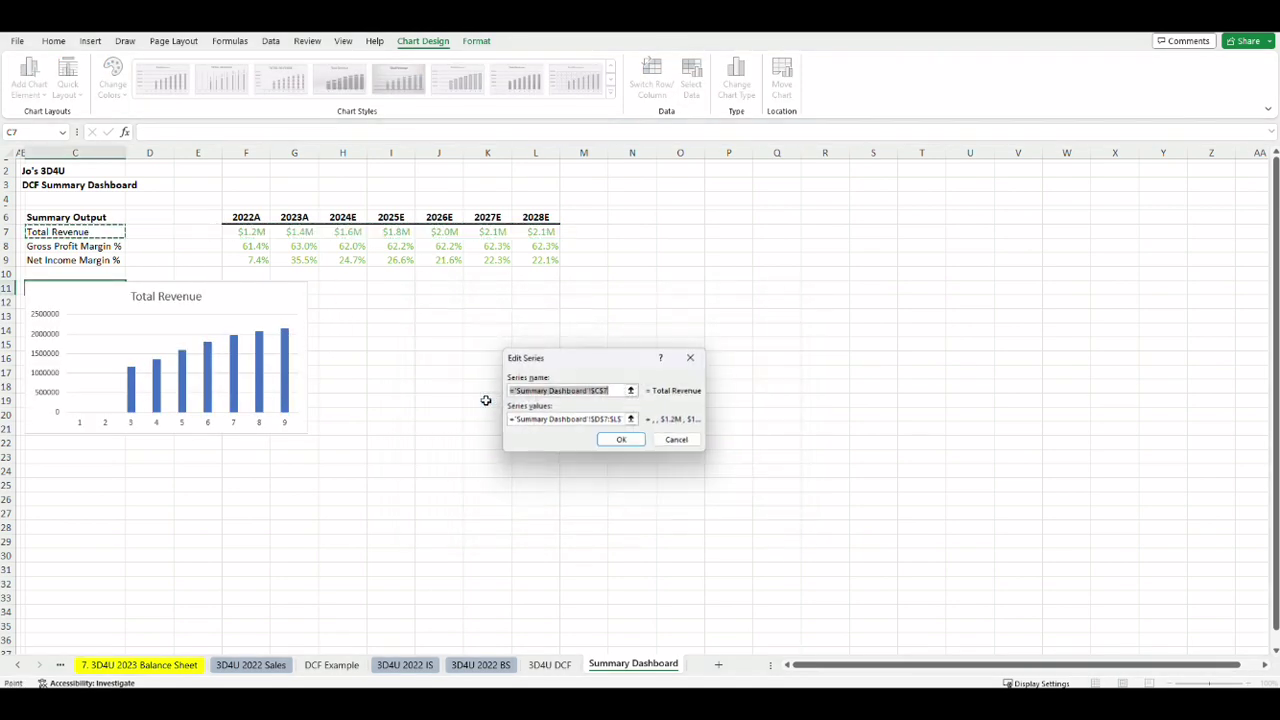
pyautogui.click(632, 391)
pyautogui.click(62, 237)
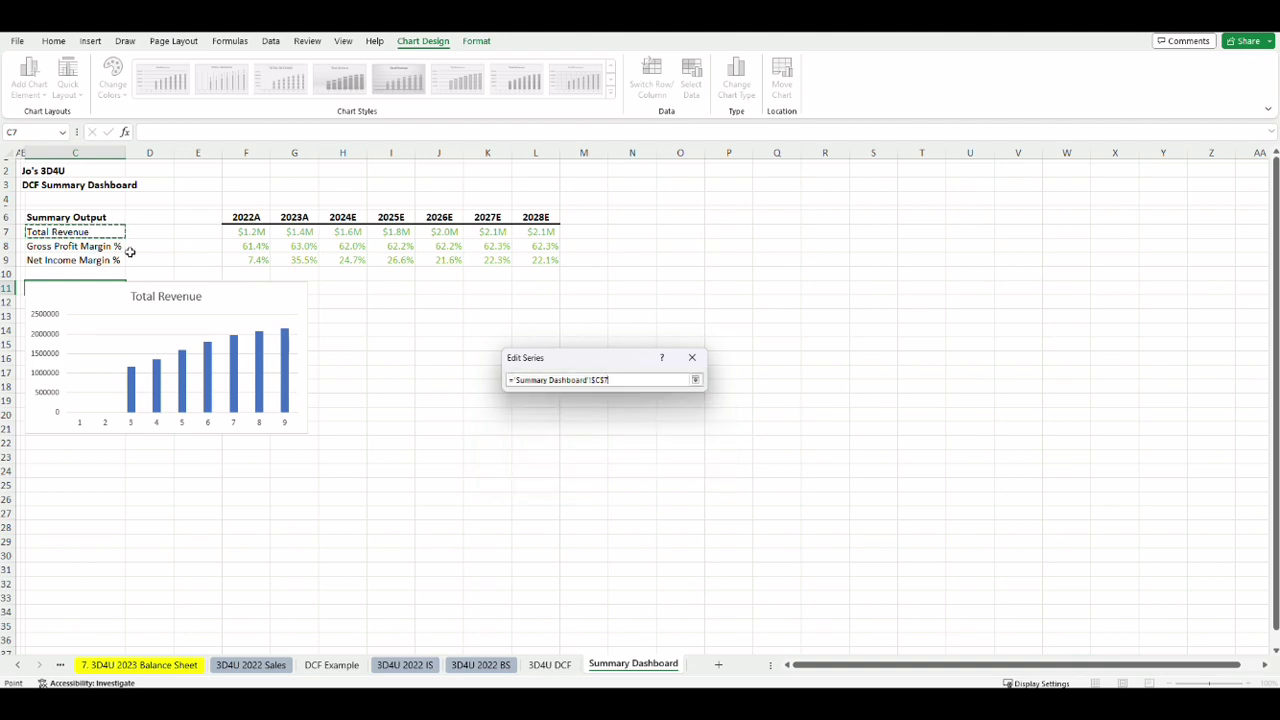
pyautogui.click(695, 380)
pyautogui.click(631, 419)
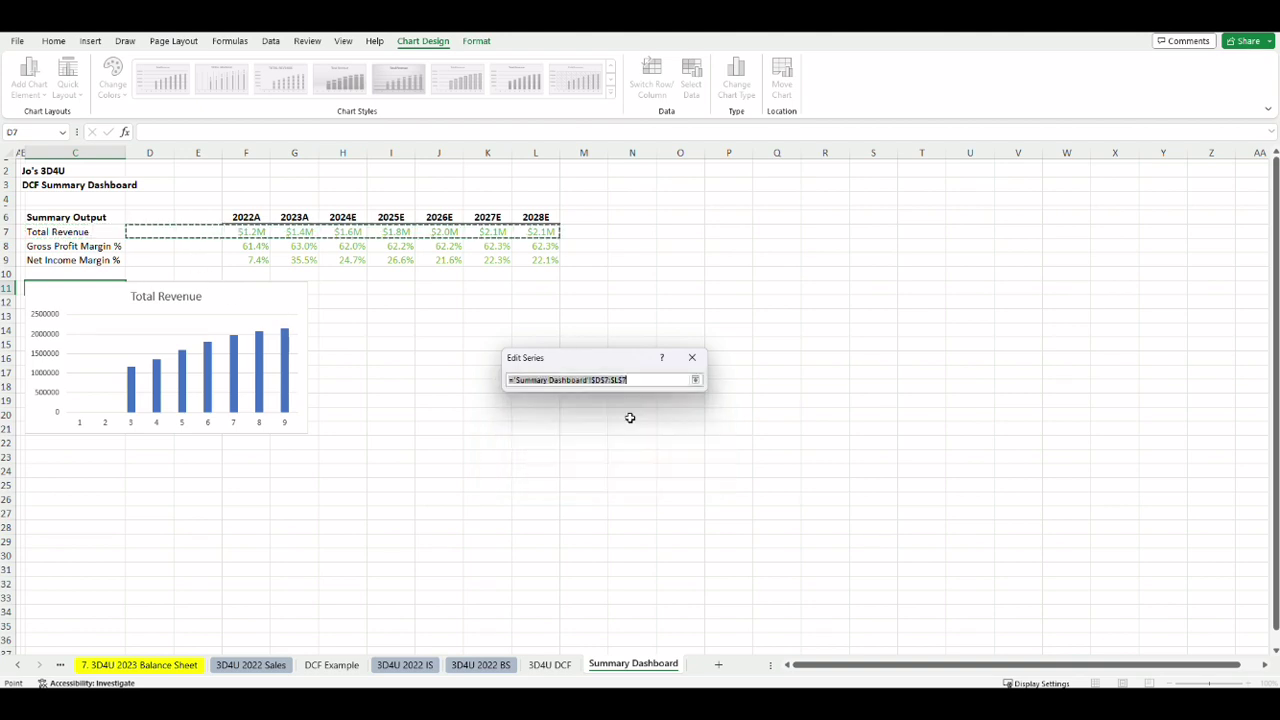
pyautogui.click(246, 231)
pyautogui.hotkey('ctrl', 'shift', 'Right')
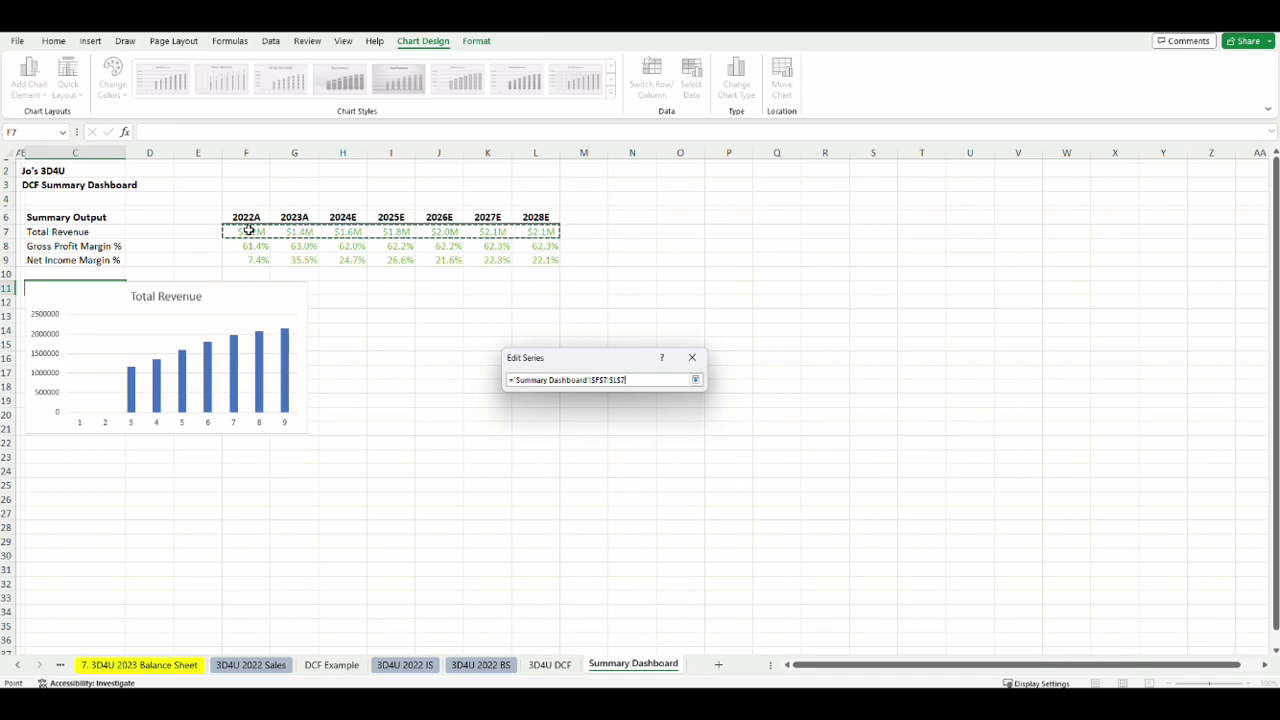
pyautogui.click(695, 380)
pyautogui.click(622, 441)
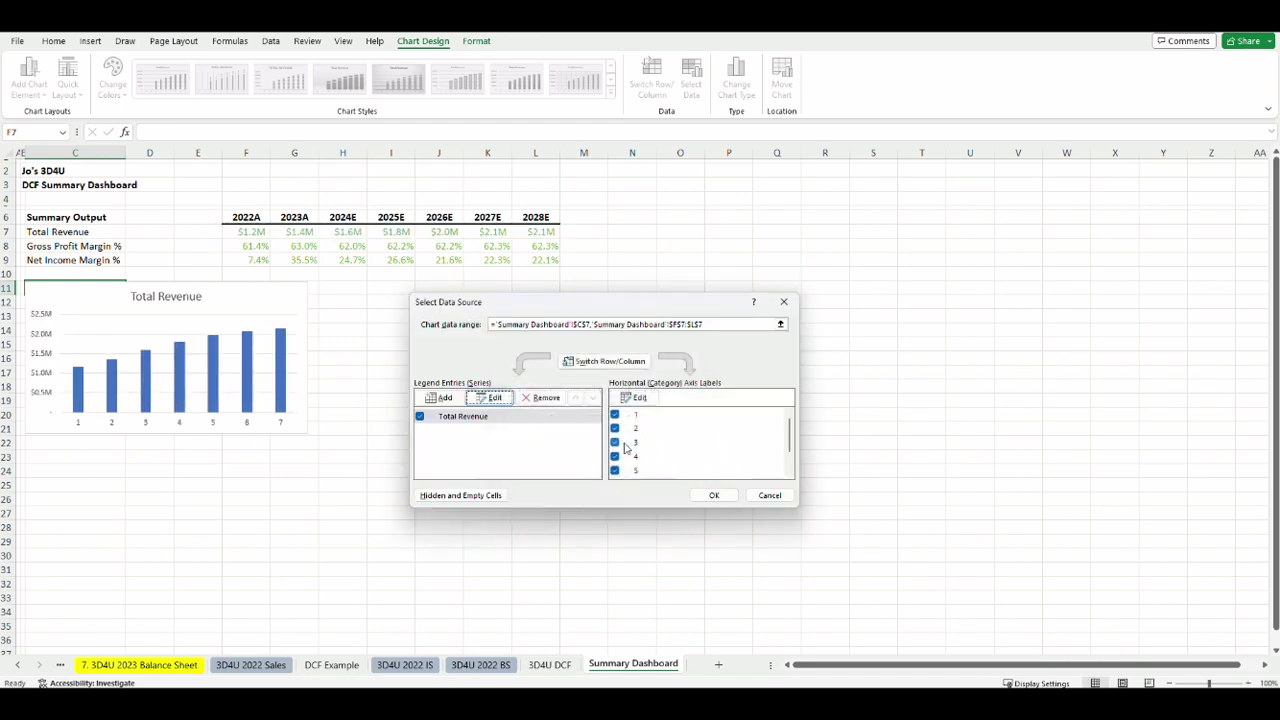
# Use the years 2022A to 2028E in F6:L6 as the Total Revenue chart's horizontal axis labels.
pyautogui.click(634, 396)
pyautogui.click(262, 221)
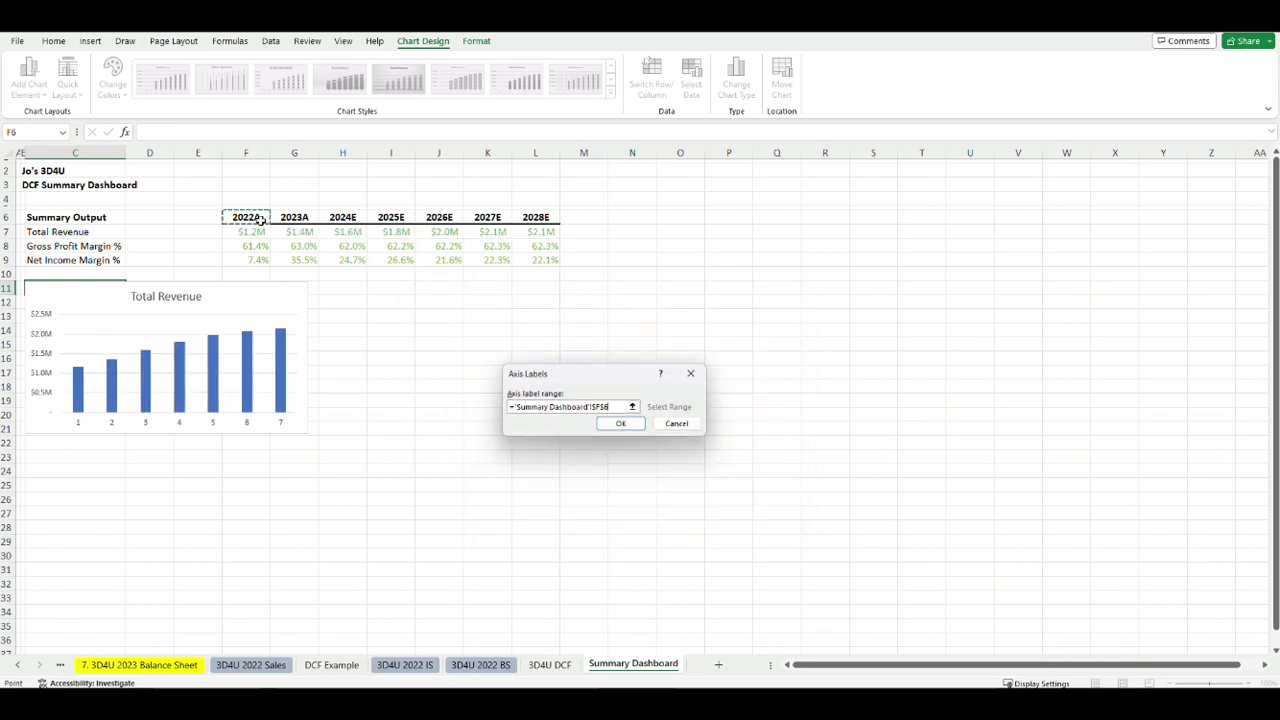
pyautogui.hotkey('ctrl', 'shift', 'Right')
pyautogui.press('Return')
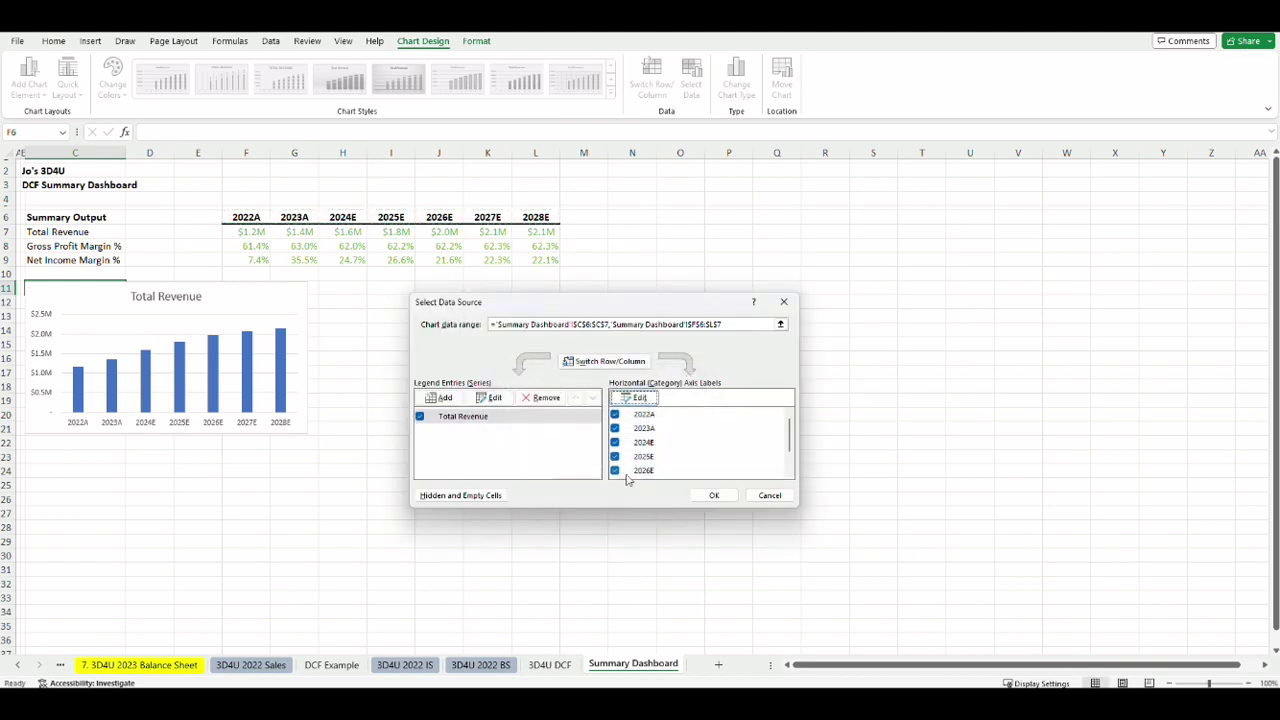
pyautogui.click(713, 495)
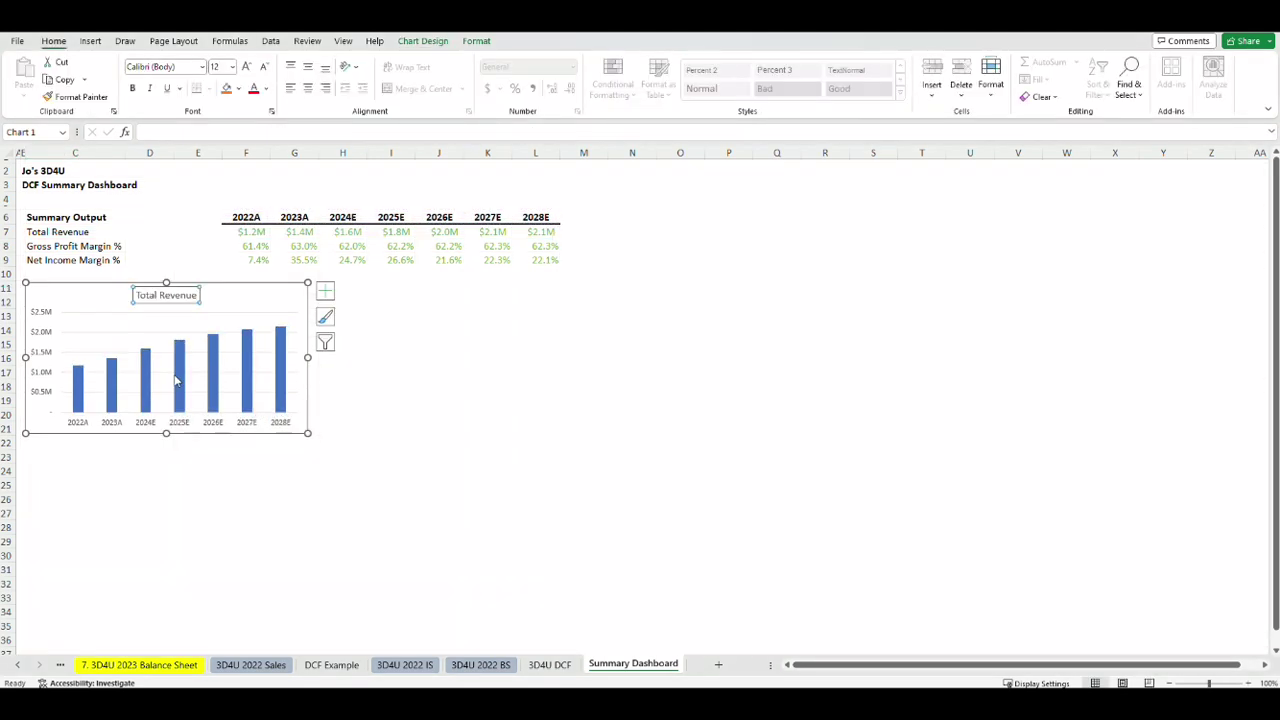
# Set the gap width of the Total Revenue columns to 130%.
pyautogui.click(179, 380)
pyautogui.doubleClick(179, 380)
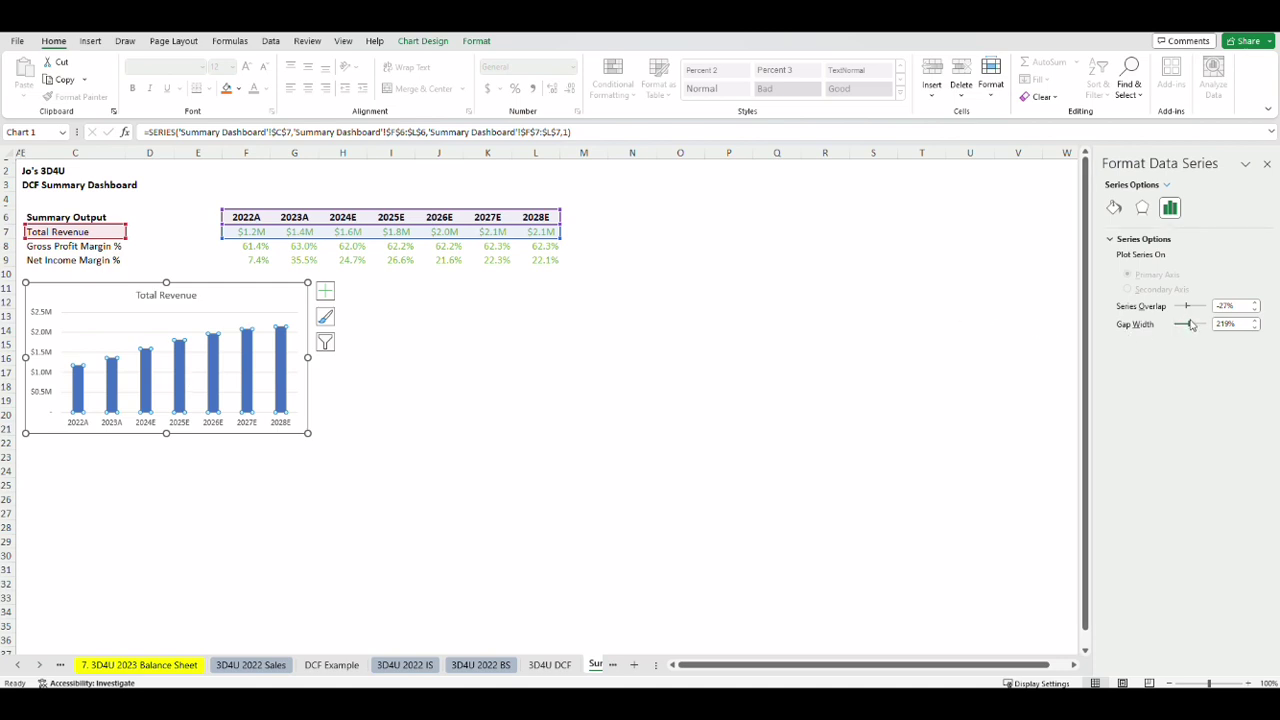
pyautogui.moveTo(1191, 328); pyautogui.dragTo(1181, 325)
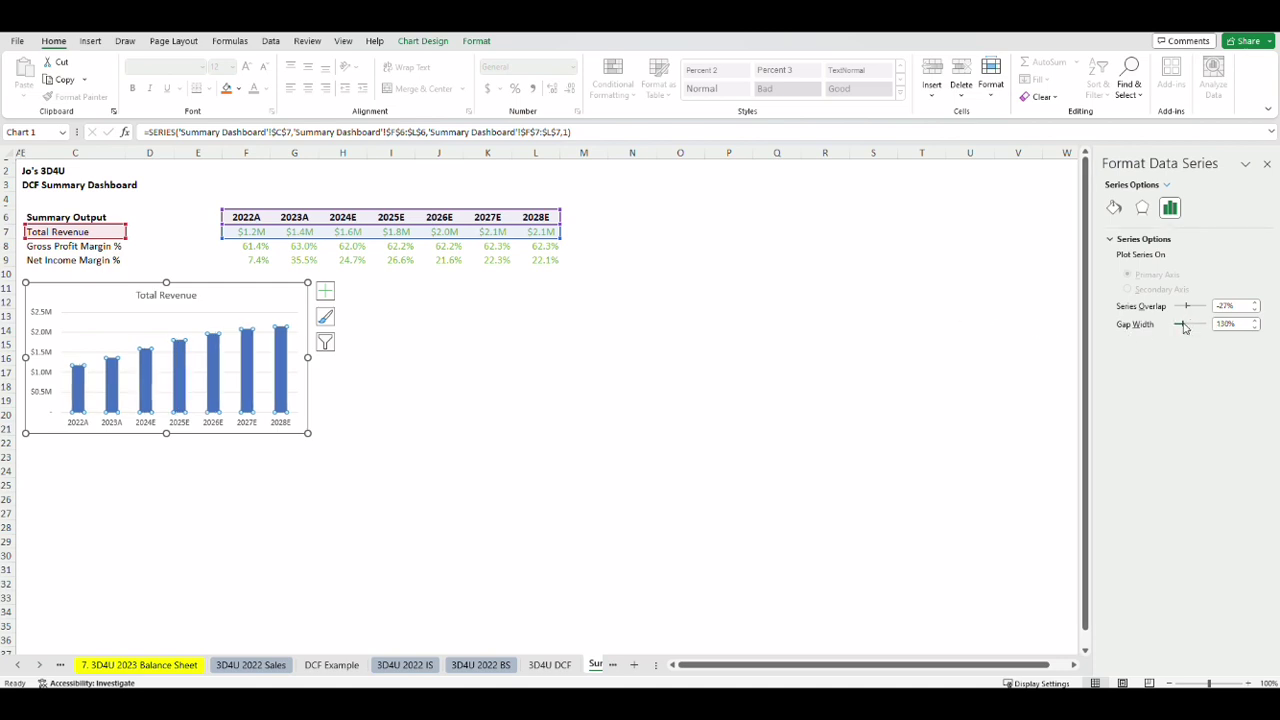
# Add data labels above the columns of the Total Revenue chart.
pyautogui.click(325, 290)
pyautogui.click(431, 347)
pyautogui.click(477, 399)
pyautogui.click(597, 359)
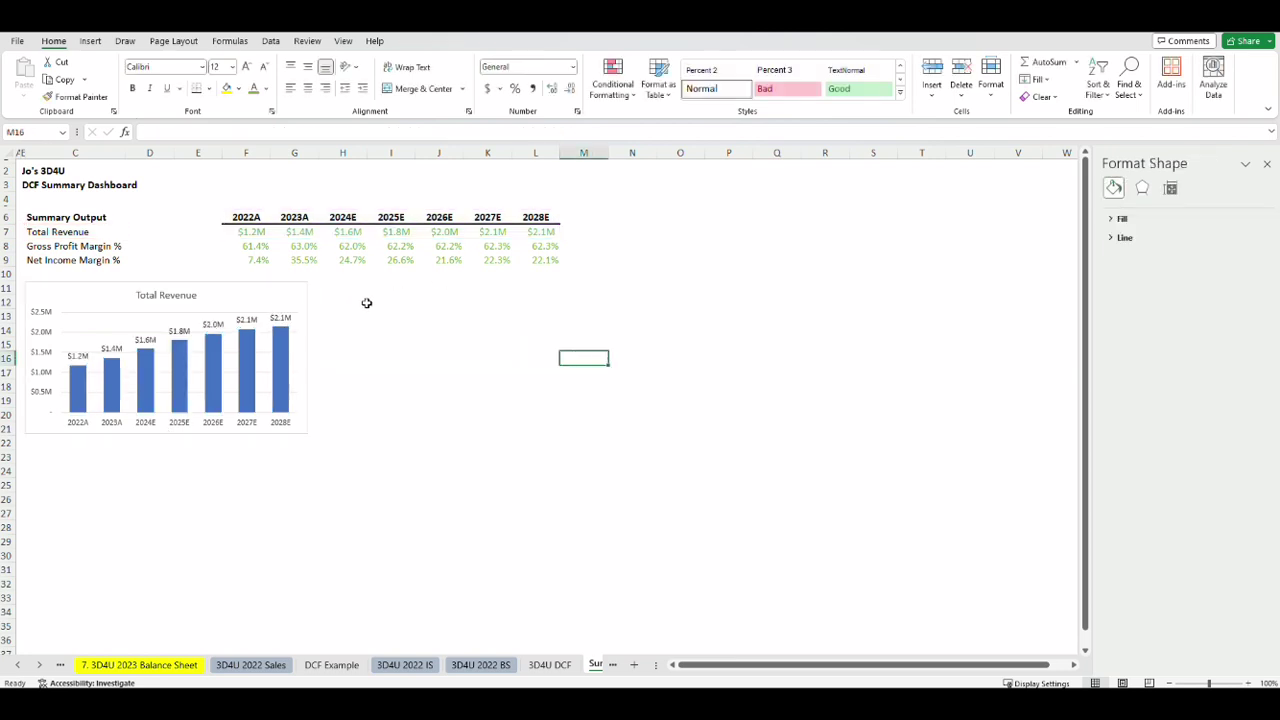
# Insert a 2-D line chart with markers for the margin rows.
pyautogui.click(90, 41)
pyautogui.click(428, 82)
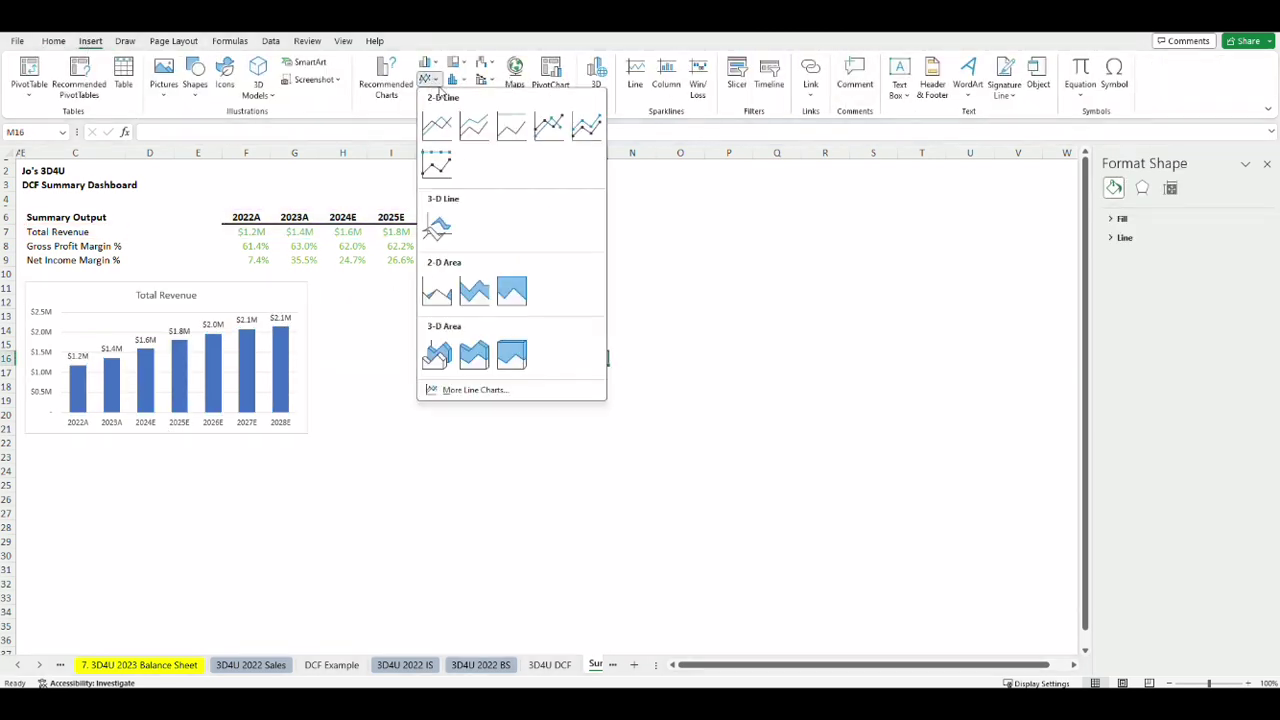
pyautogui.click(551, 126)
# Add a Gross Profit Margin % series to the line chart, named from C8 with values from F8:L8.
pyautogui.click(691, 83)
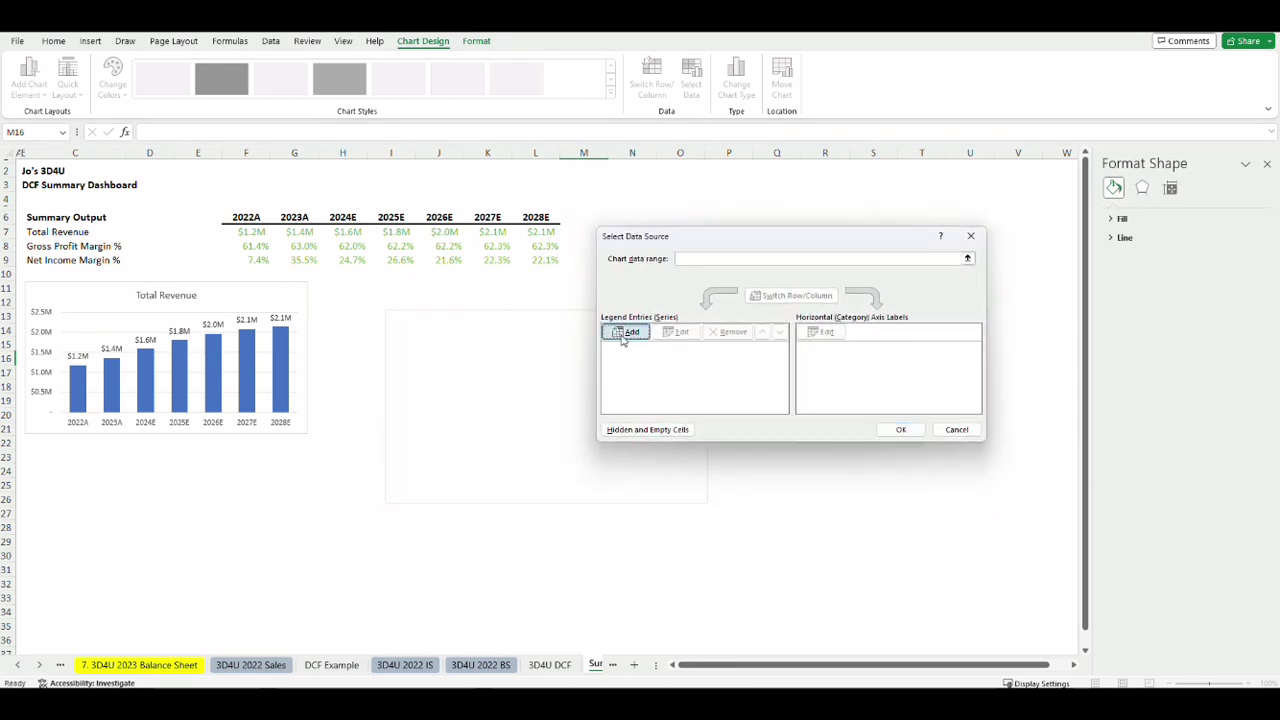
pyautogui.click(627, 331)
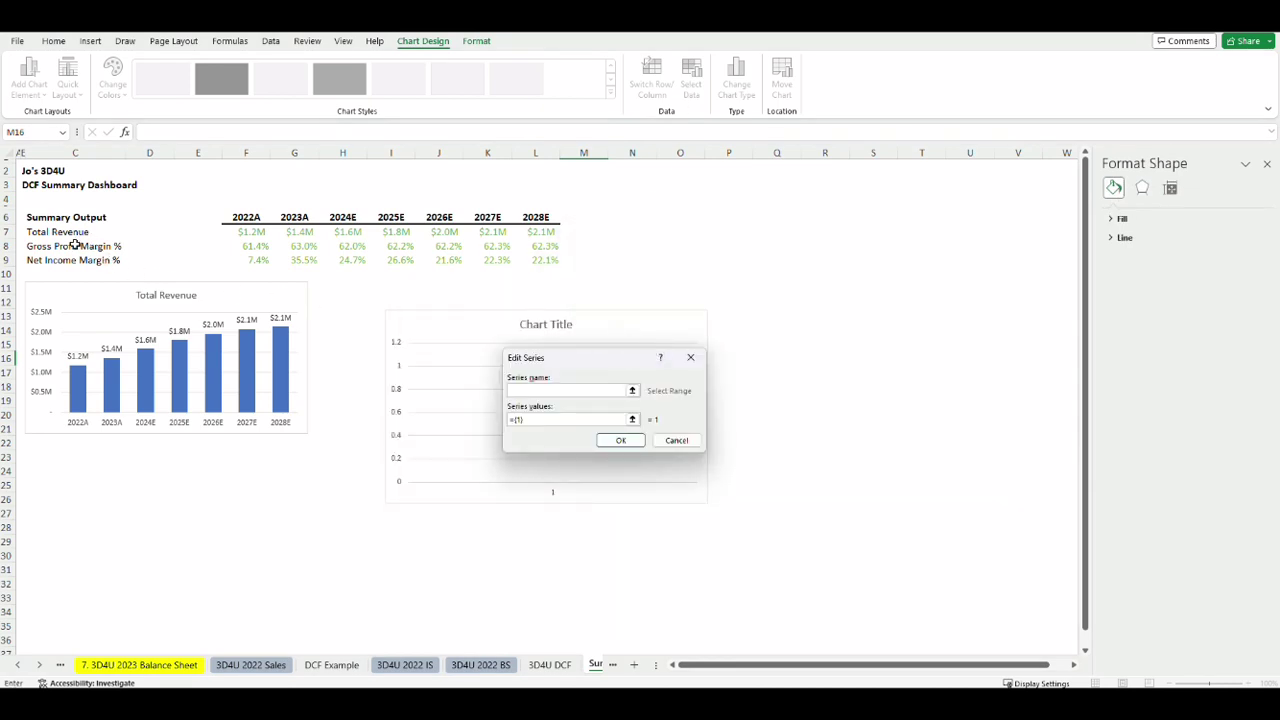
pyautogui.click(75, 245)
pyautogui.click(632, 419)
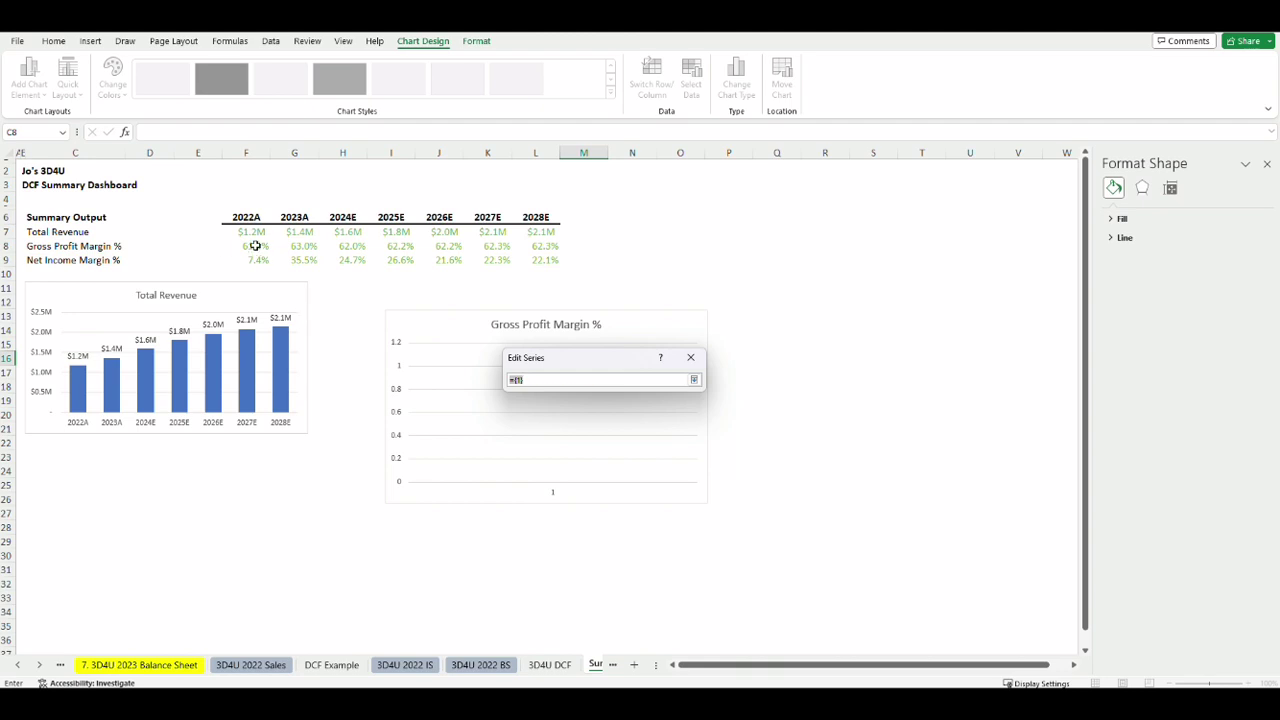
pyautogui.moveTo(255, 245); pyautogui.dragTo(545, 246)
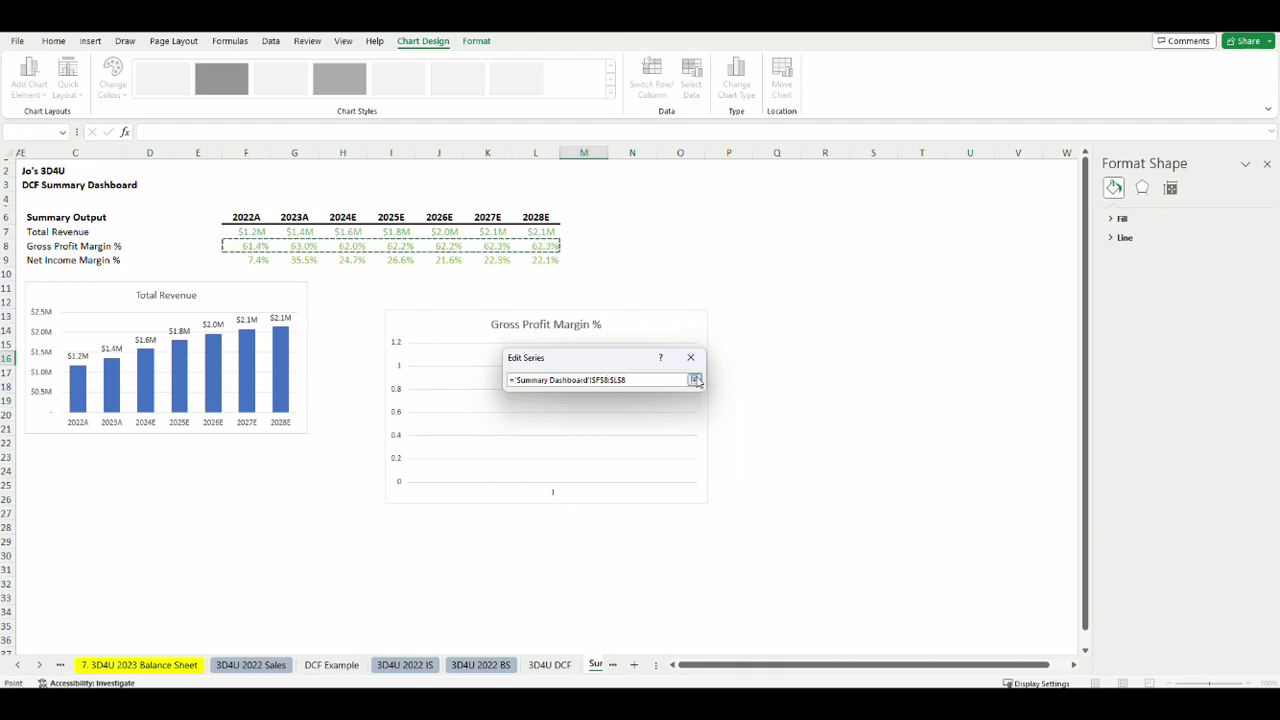
pyautogui.click(696, 380)
pyautogui.click(648, 443)
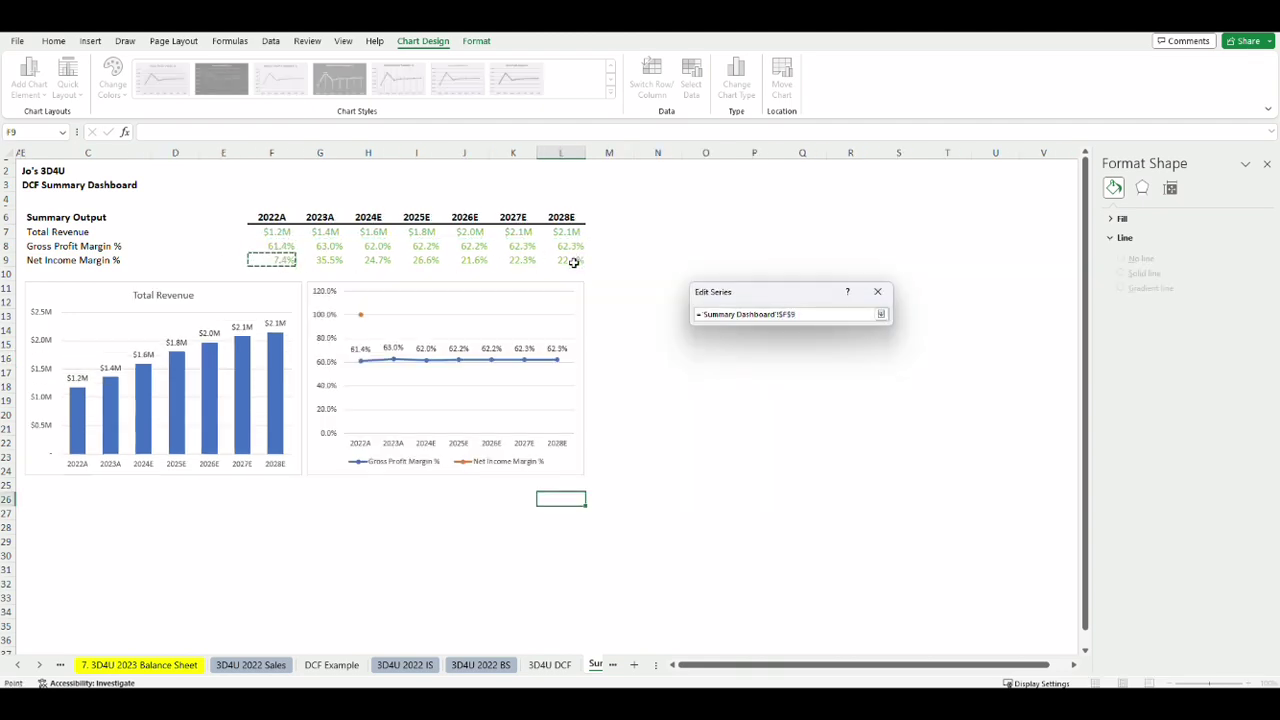
# Set the line chart's Net Income Margin % series values to F9:L9.
pyautogui.moveTo(574, 262); pyautogui.dragTo(575, 262)
pyautogui.click(881, 314)
pyautogui.click(822, 376)
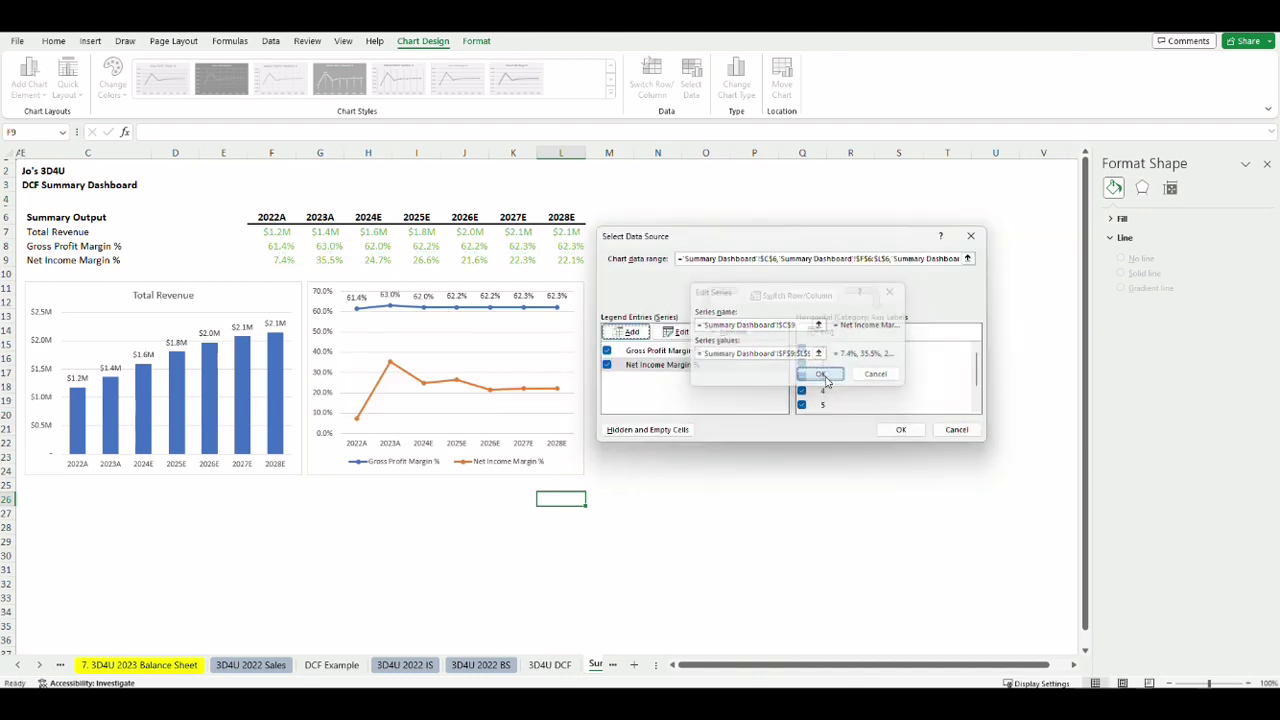
# Use the years in F6:L6 as the horizontal axis labels of the margin line chart.
pyautogui.click(822, 331)
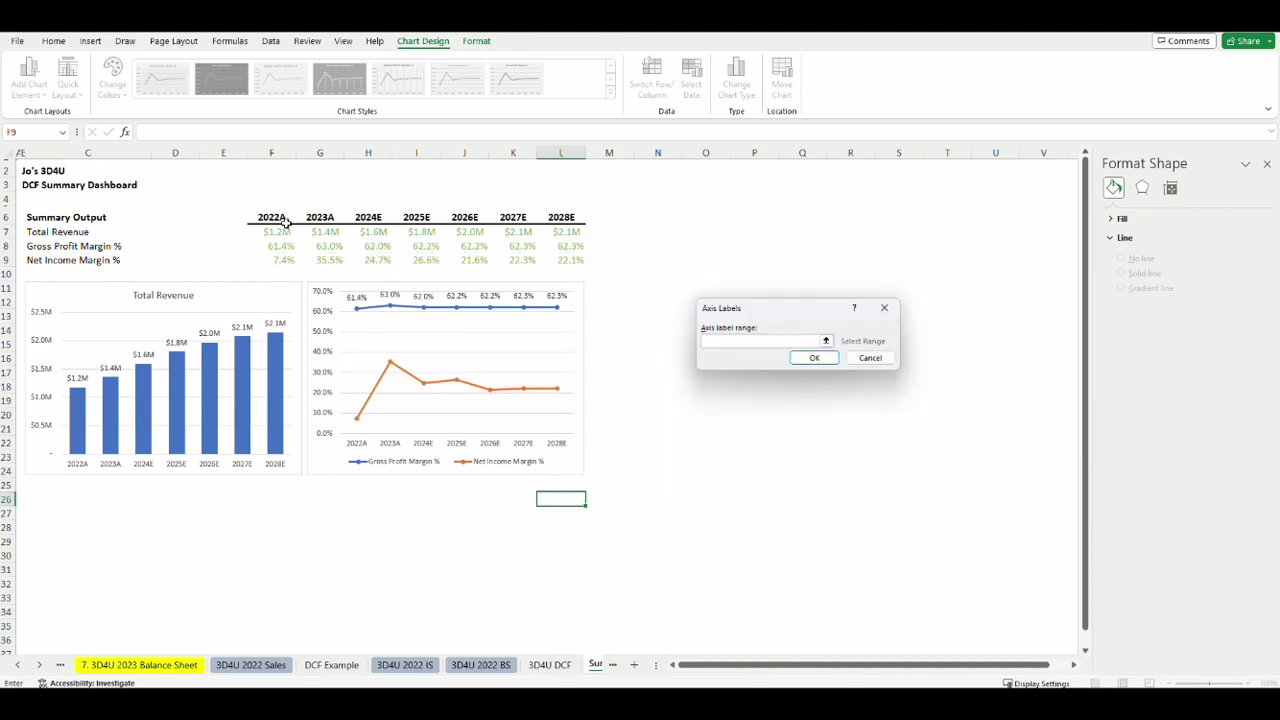
pyautogui.moveTo(285, 221); pyautogui.dragTo(566, 214)
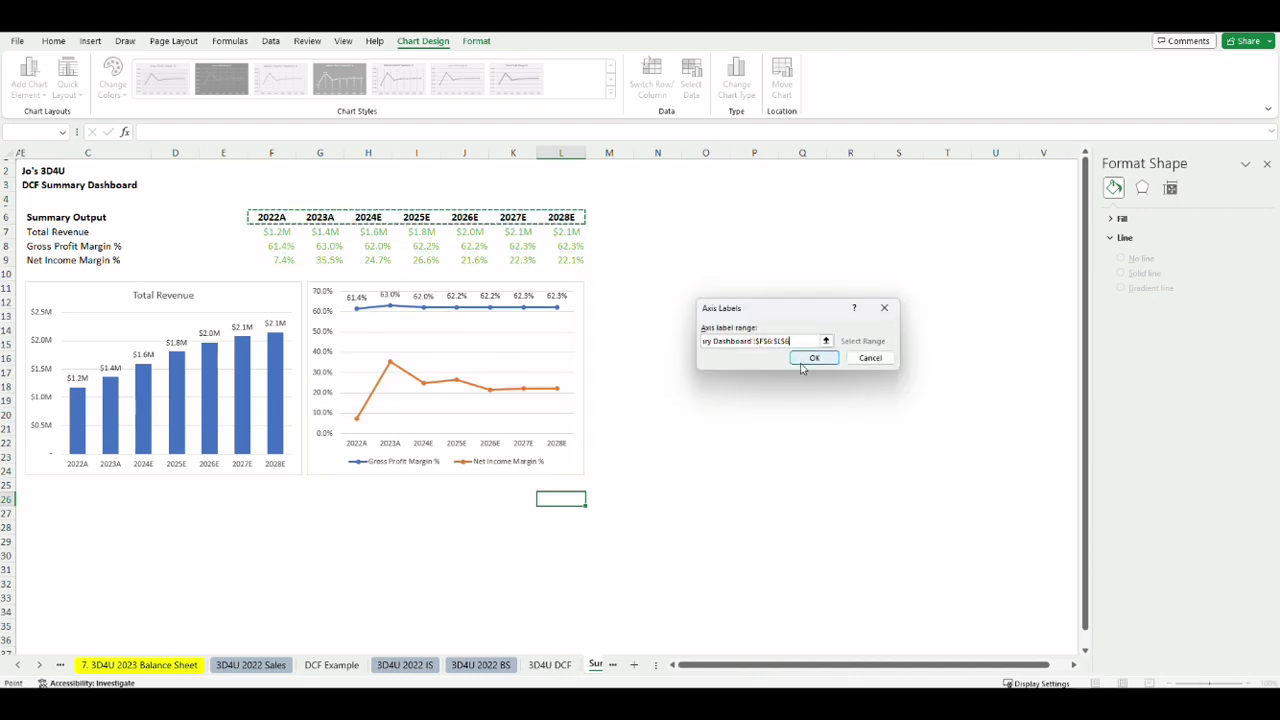
pyautogui.click(803, 362)
pyautogui.click(900, 431)
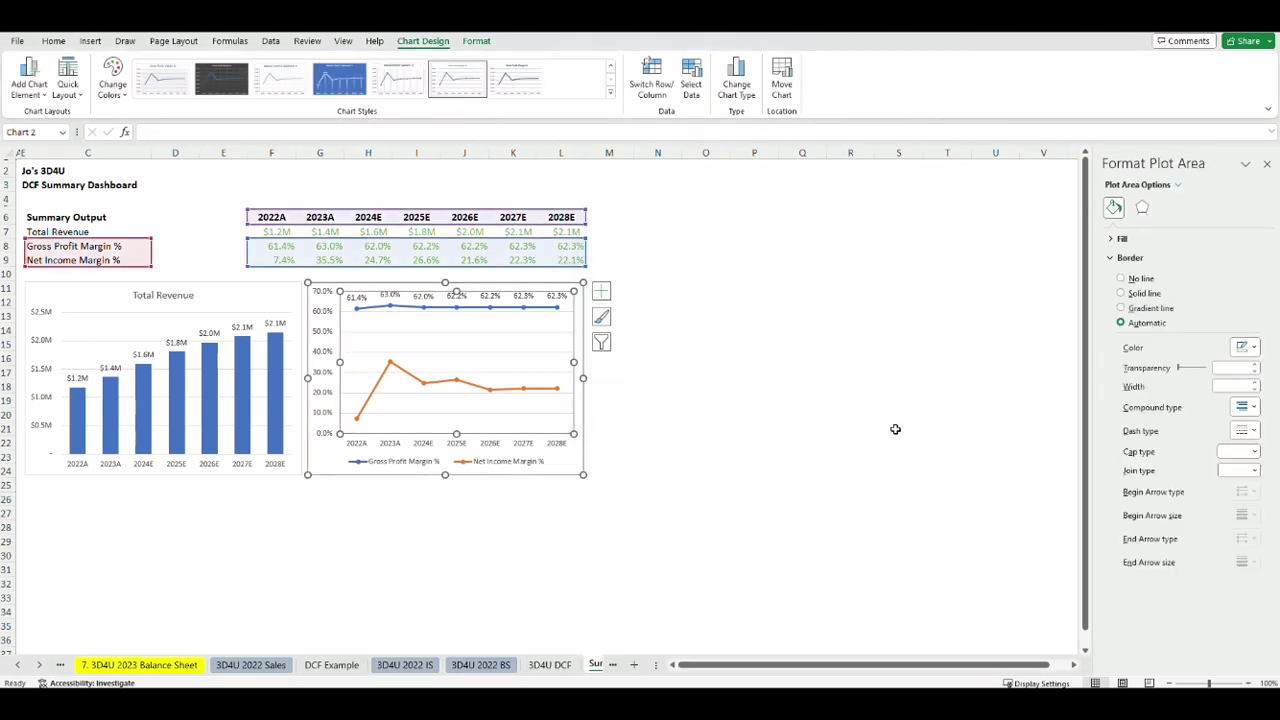
# Title the margin line chart Margin Trends % and remove its major gridlines.
pyautogui.click(601, 291)
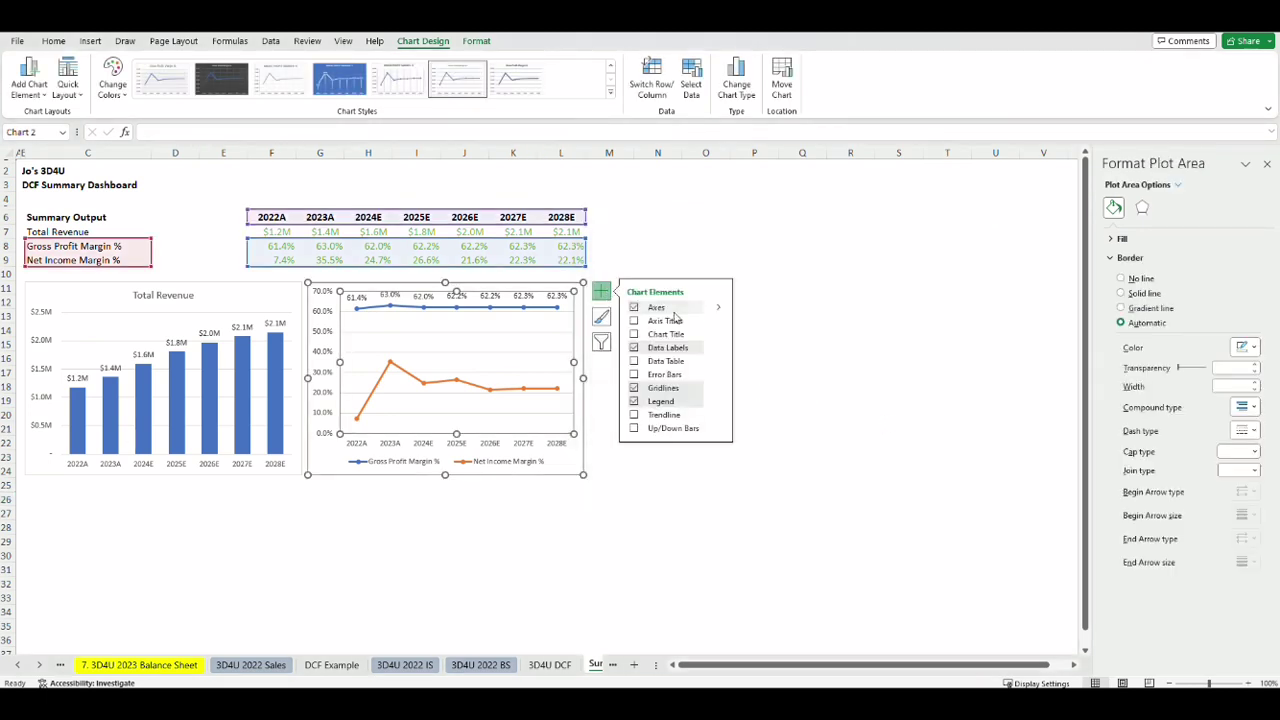
pyautogui.click(634, 334)
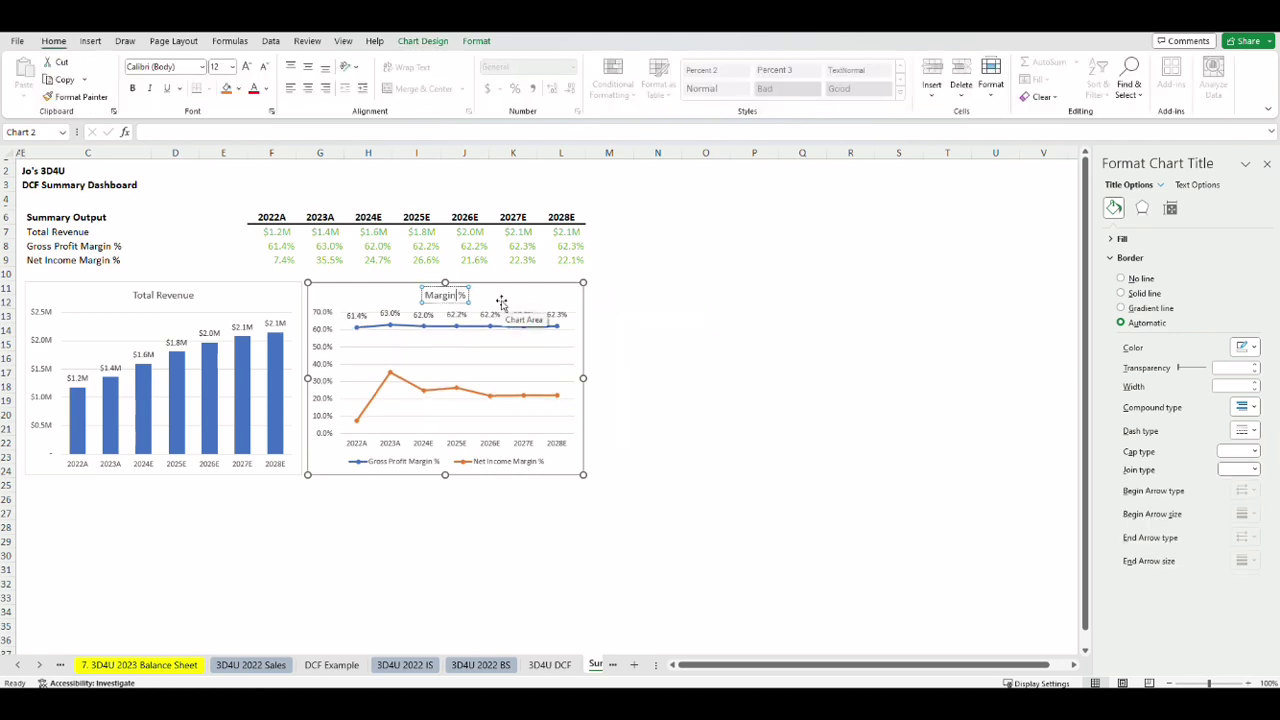
pyautogui.write('Trends')
pyautogui.click(550, 348)
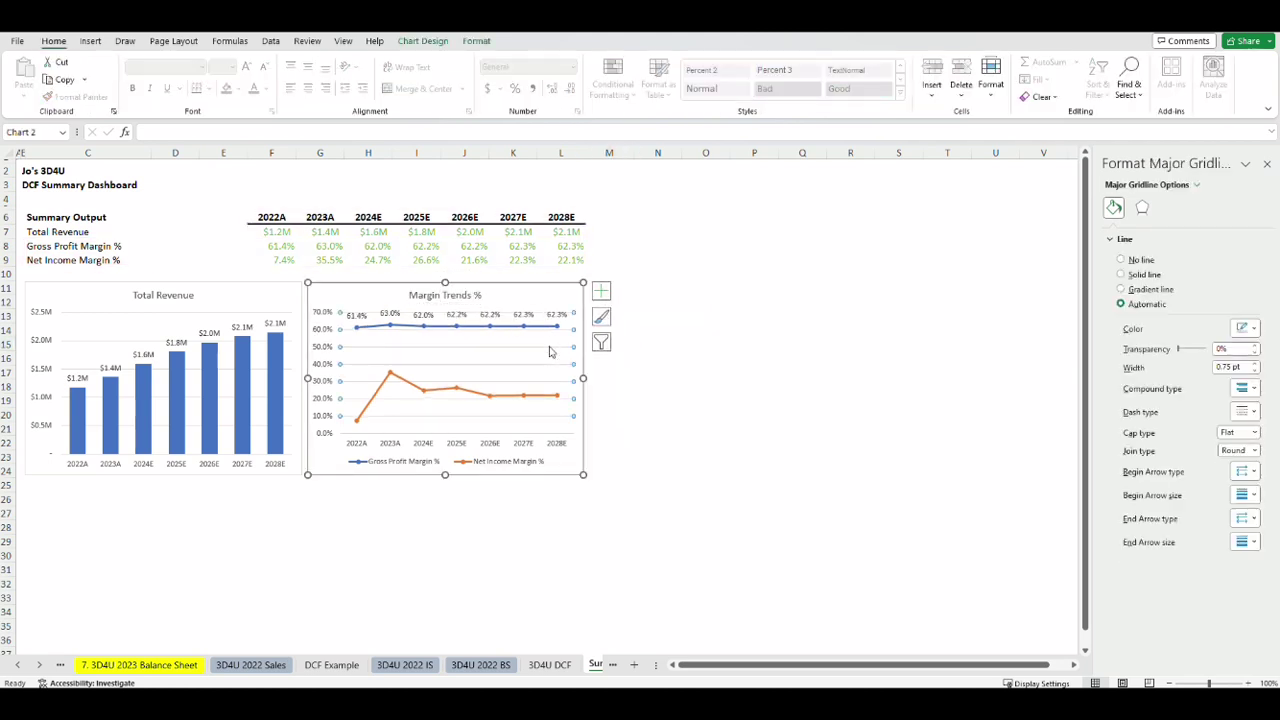
pyautogui.press('Delete')
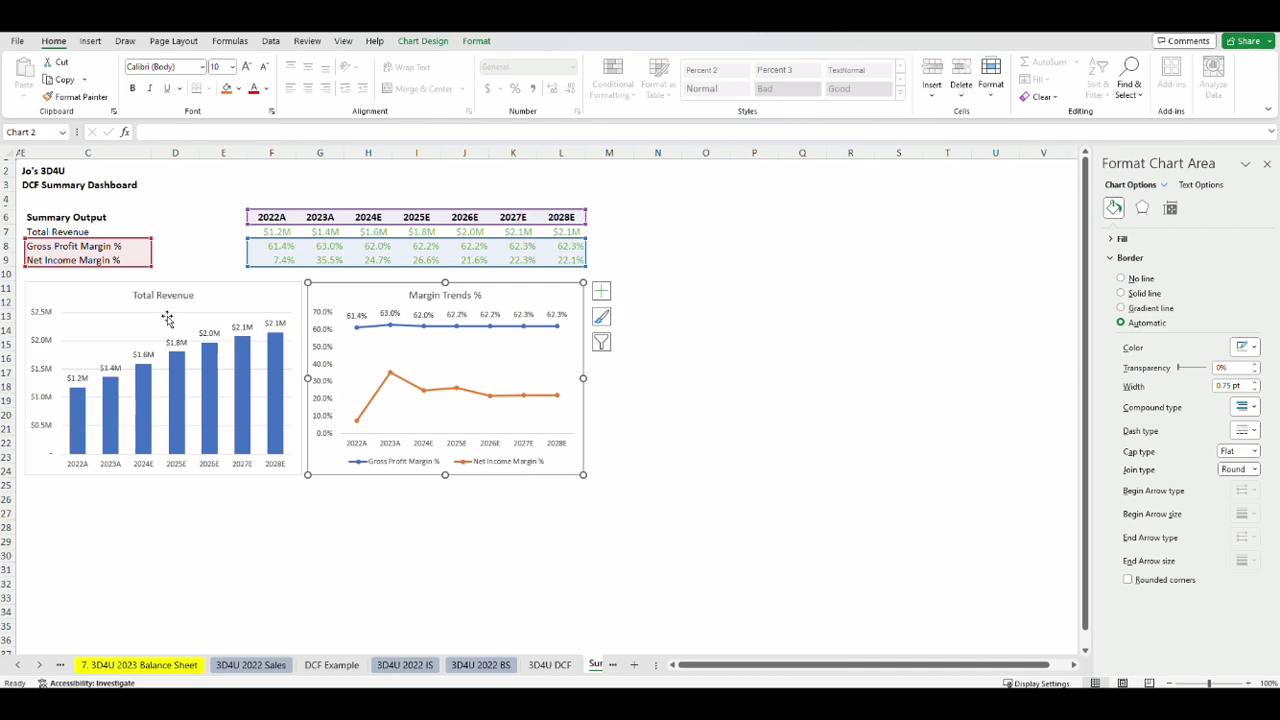
# Recolor the Total Revenue column chart with Monochromatic Palette 5, the dark-to-light blue gradient.
pyautogui.click(168, 320)
pyautogui.click(423, 41)
pyautogui.click(615, 104)
pyautogui.click(112, 80)
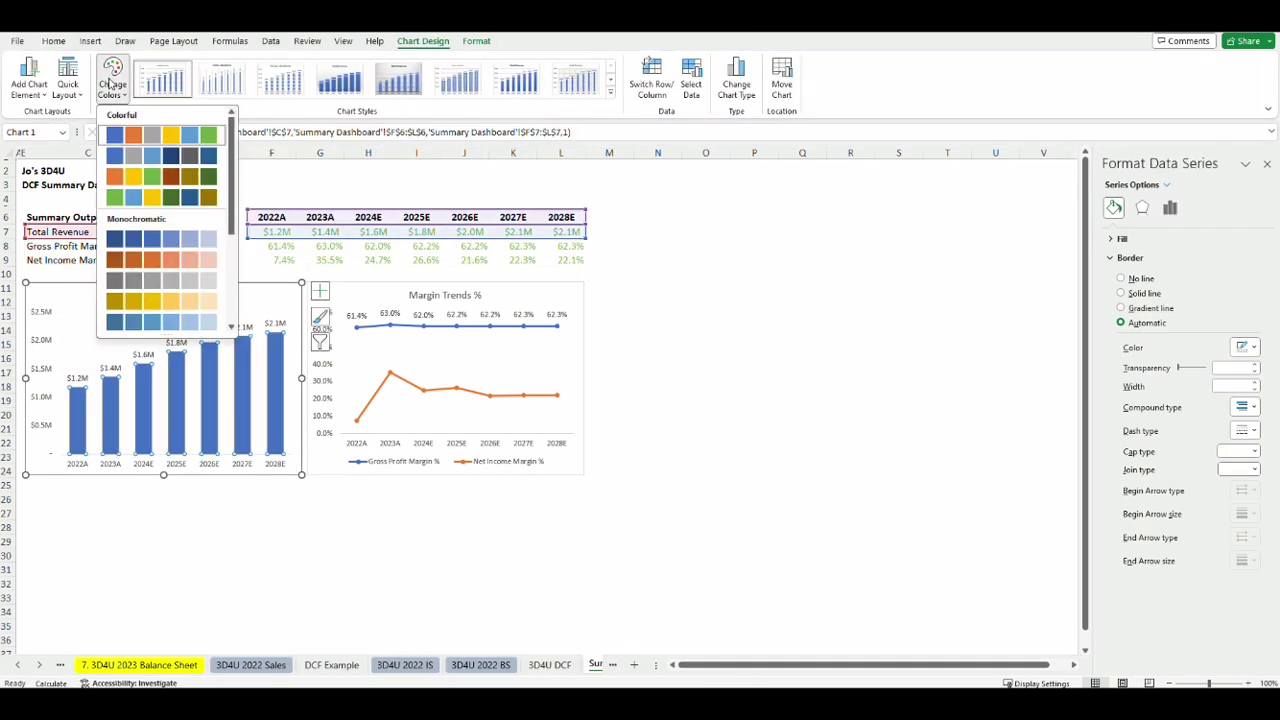
pyautogui.scroll(-2, 196, 243)
pyautogui.click(197, 204)
# Apply the same Monochromatic Palette 5 blue gradient to the Margin Trends % line chart.
pyautogui.click(357, 327)
pyautogui.click(112, 80)
pyautogui.scroll(-2, 180, 280)
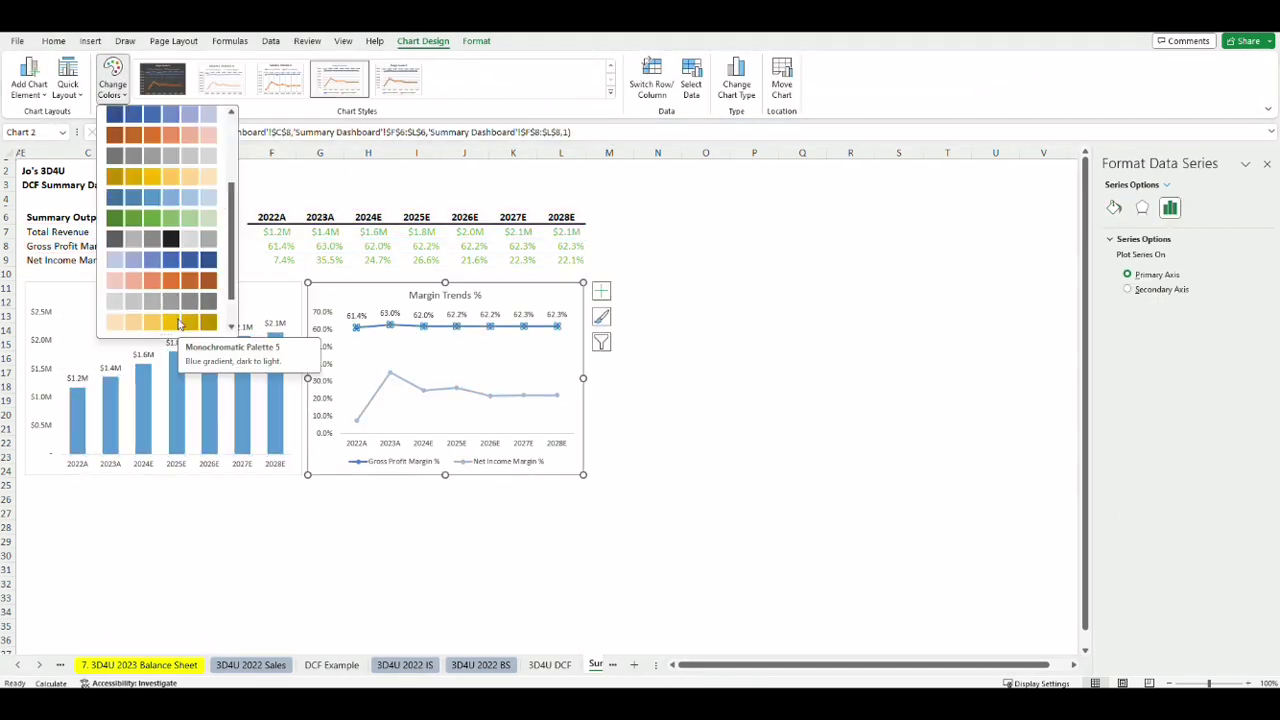
pyautogui.click(194, 201)
pyautogui.click(696, 374)
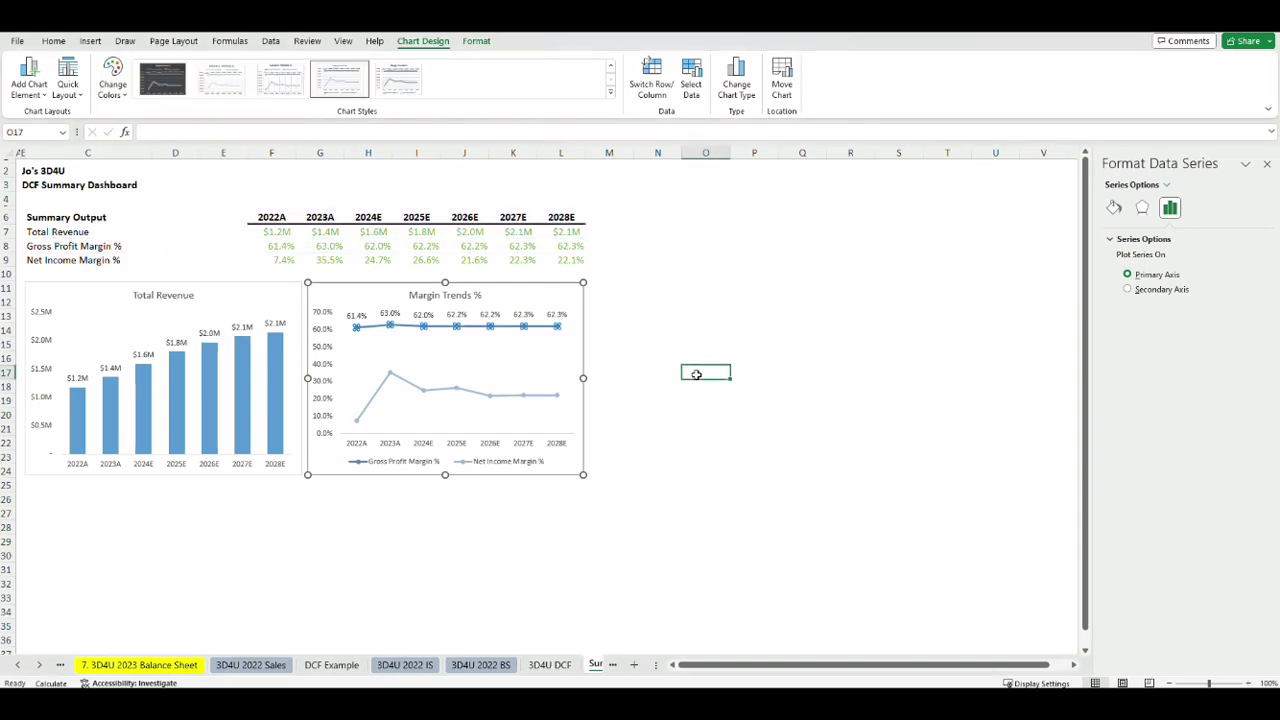
# Set the maximum bound of the Margin Trends % chart's vertical axis to 1.
pyautogui.click(321, 357)
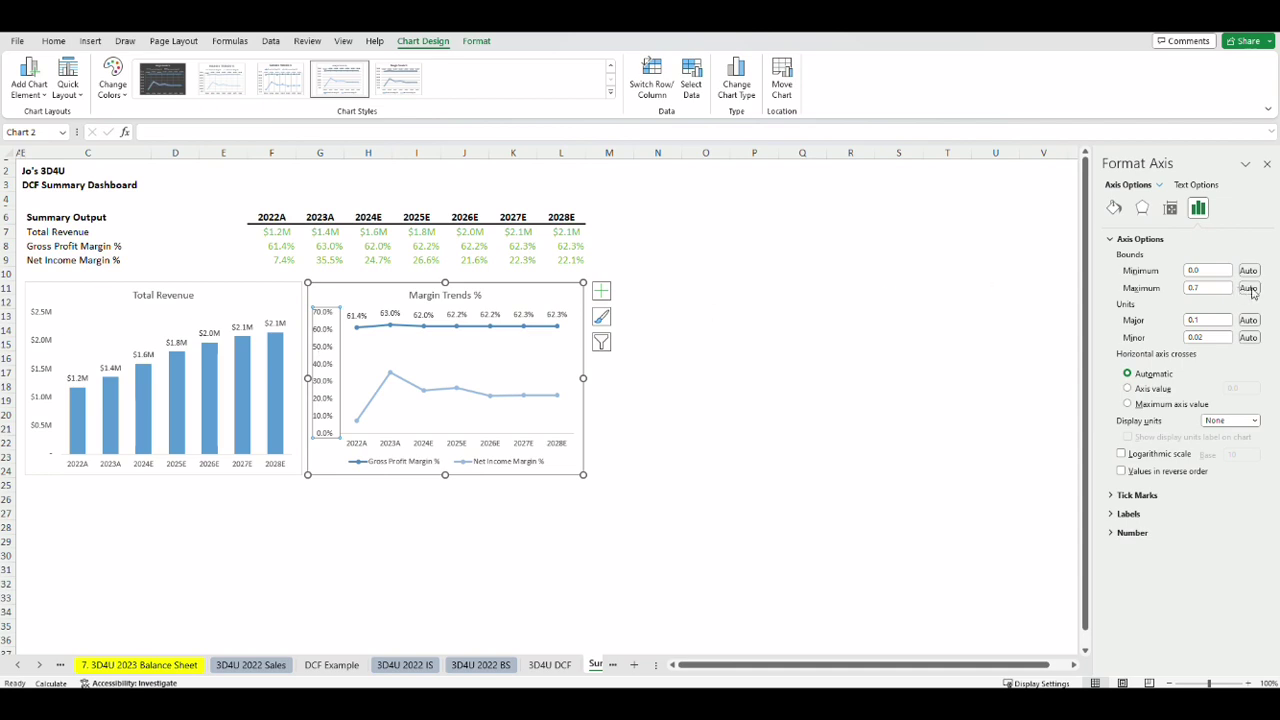
pyautogui.doubleClick(1210, 288)
pyautogui.write('1')
pyautogui.click(623, 357)
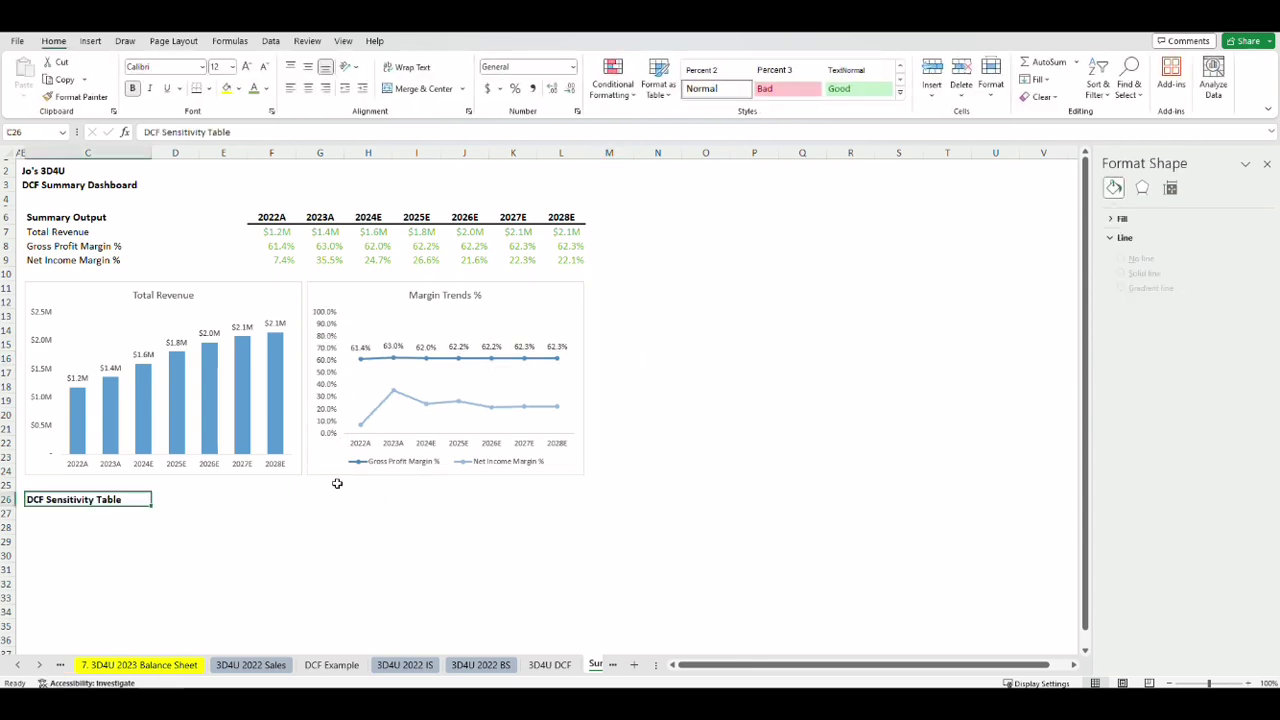
# Select both the Margin Trends % and Total Revenue charts and show their shape size settings.
pyautogui.click(306, 471)
pyautogui.keyDown('ctrl'); pyautogui.click(289, 472); pyautogui.keyUp('ctrl')
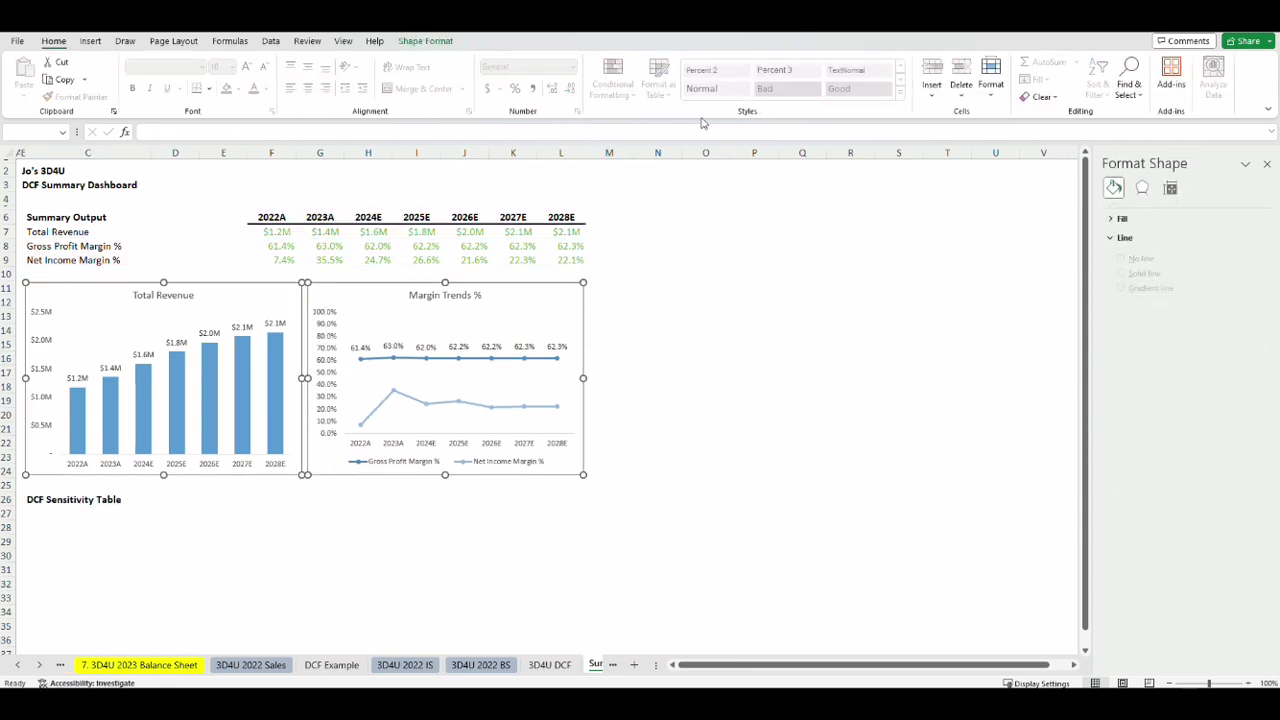
pyautogui.click(440, 42)
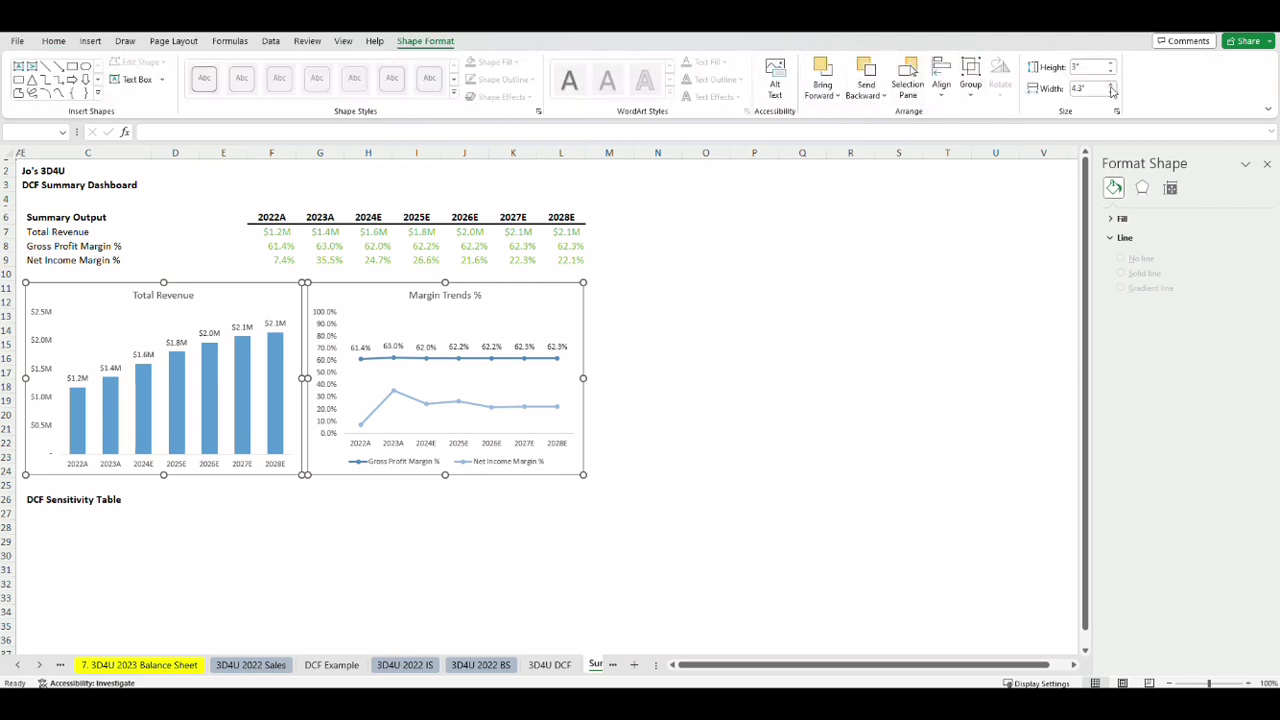
# Try setting the width of both selected charts to 4 inches, and undo the resize.
pyautogui.click(1095, 89)
pyautogui.write('4')
pyautogui.press('Return')
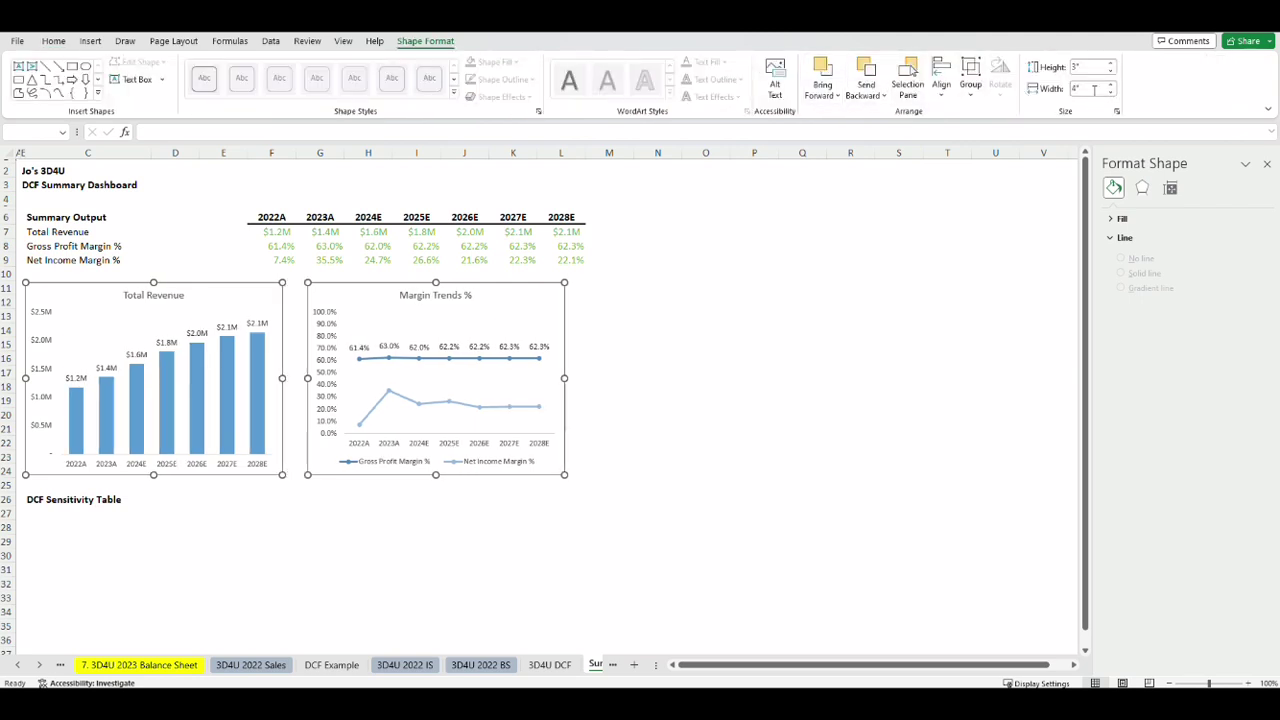
pyautogui.hotkey('ctrl', 'z')
# Set the height of both selected charts to 2.5 inches.
pyautogui.click(1092, 67)
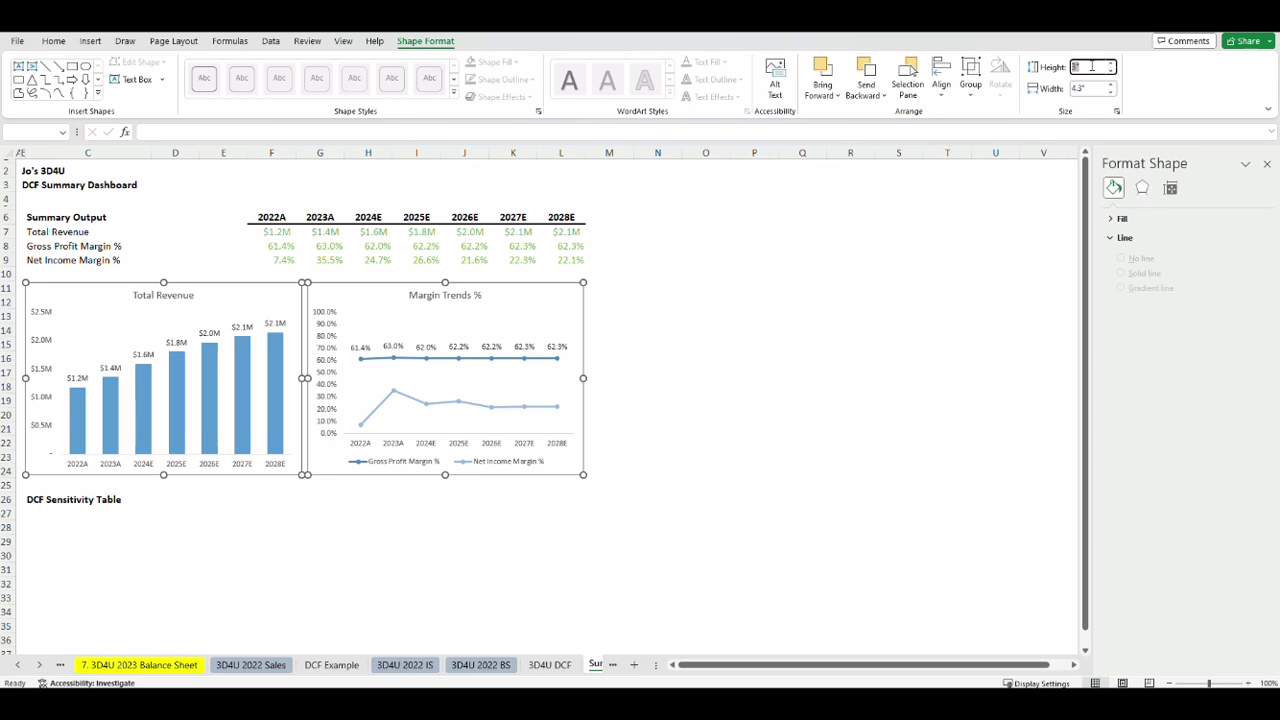
pyautogui.write('2.5')
pyautogui.press('Return')
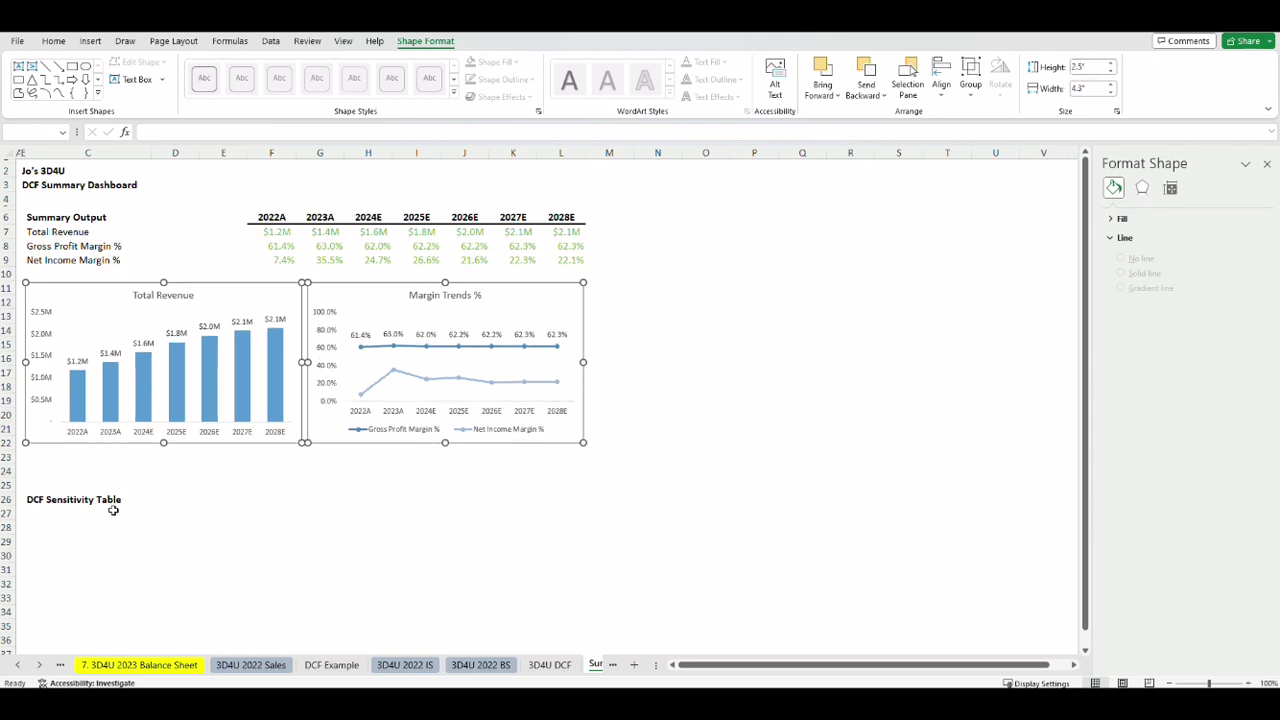
# Move the DCF Sensitivity Table heading from C26 up to C23, beneath the charts.
pyautogui.click(37, 502)
pyautogui.hotkey('ctrl', 'c')
pyautogui.press('Up')
pyautogui.press('Up')
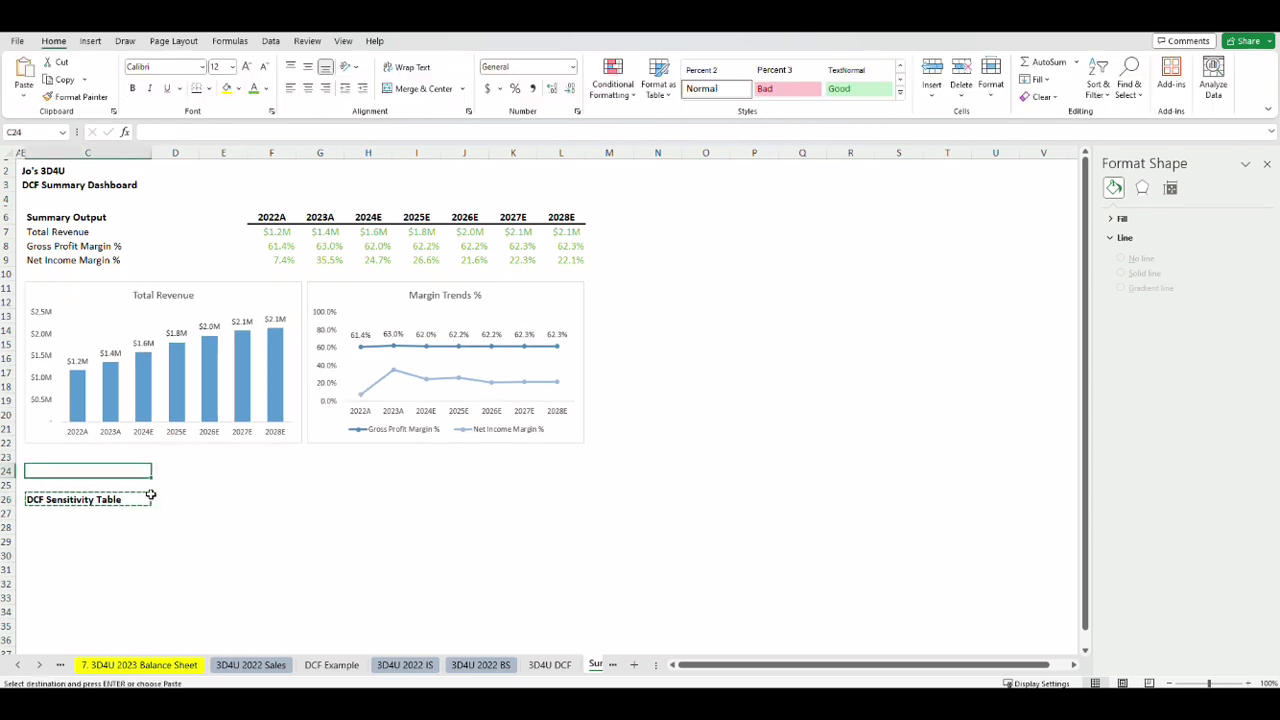
pyautogui.press('Up')
pyautogui.press('Return')
pyautogui.press('Down')
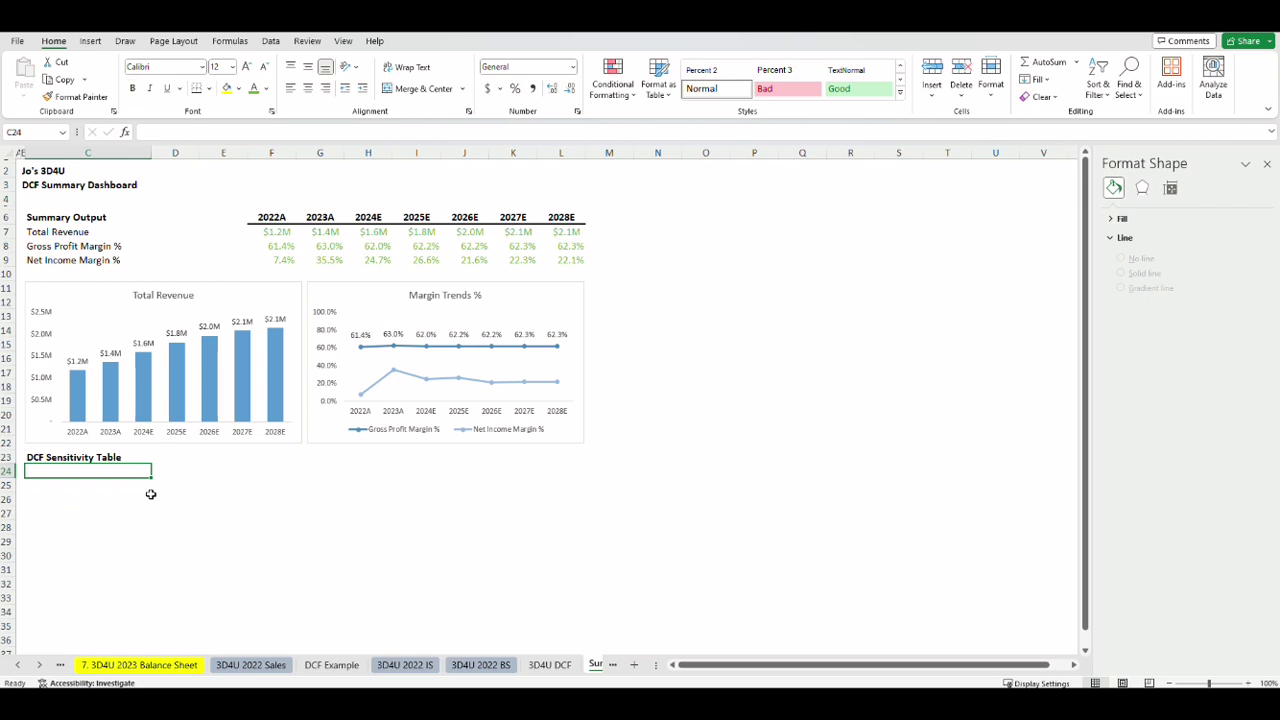
pyautogui.hotkey('alt', 'Tab')
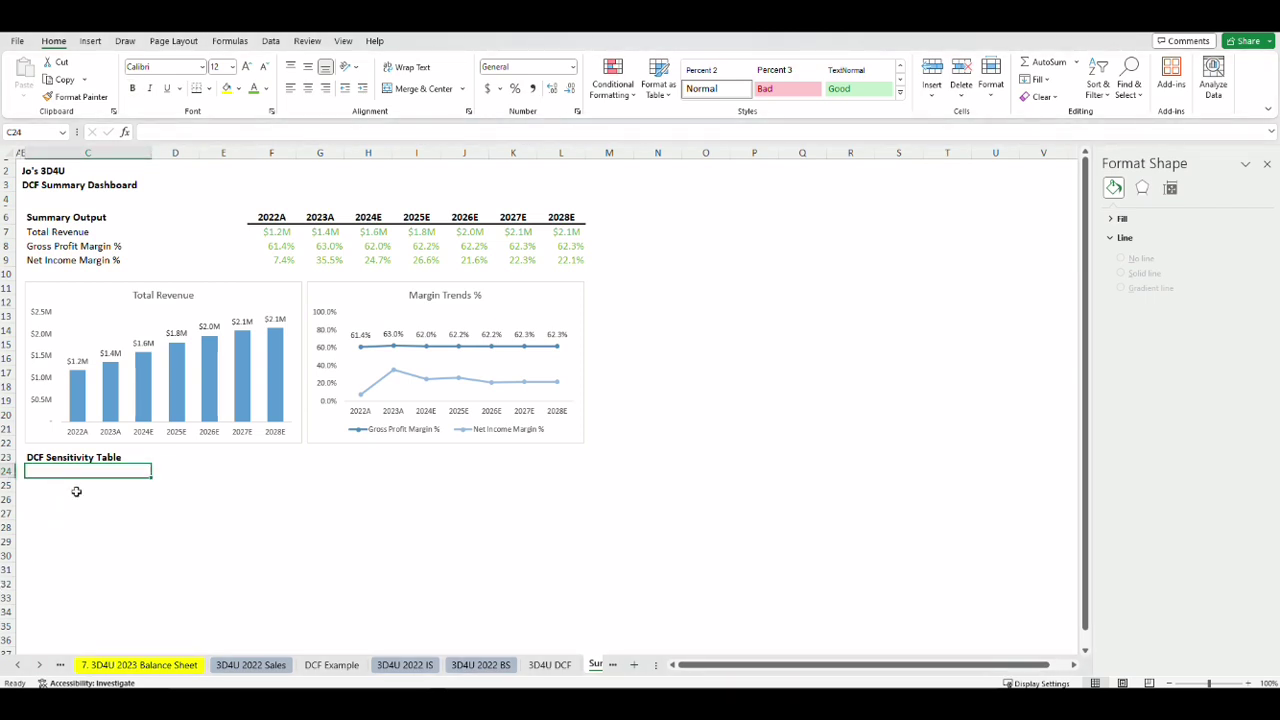
# Move the DCF Sensitivity Table heading from C23 to C24 and enter Inputs? in C25.
pyautogui.press('Up')
pyautogui.hotkey('ctrl', 'x')
pyautogui.press('Down')
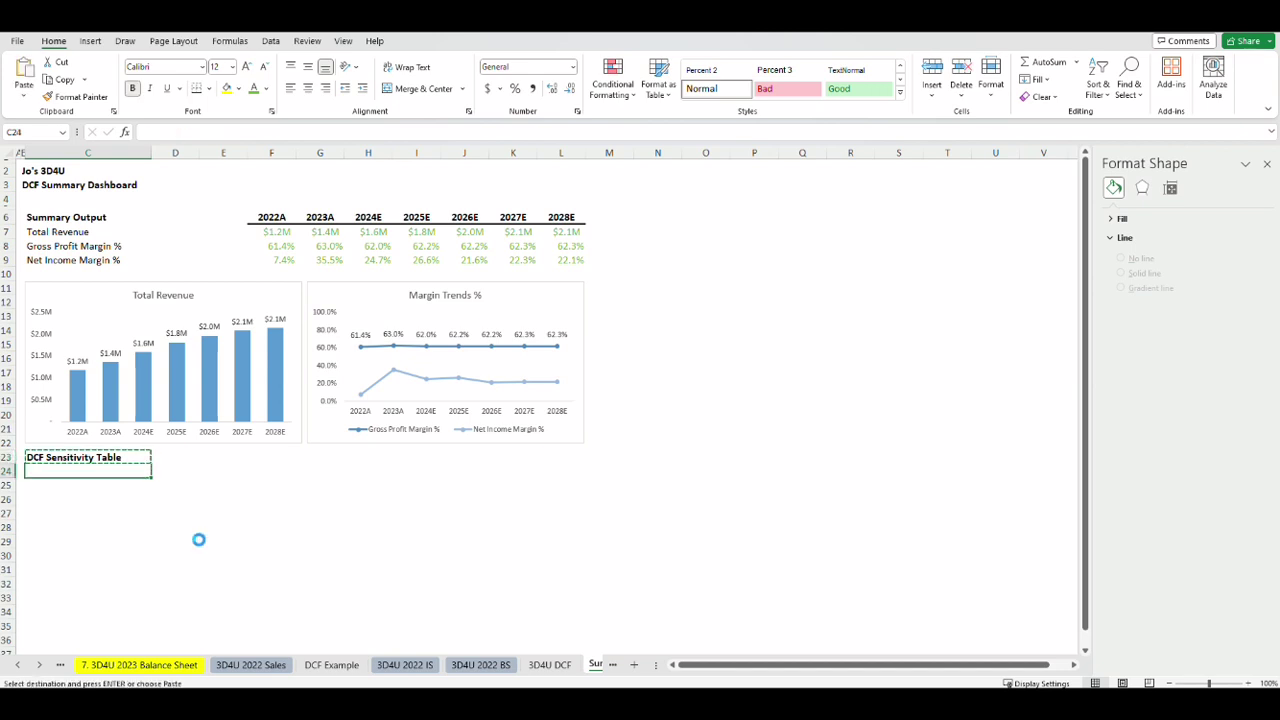
pyautogui.press('Return')
pyautogui.press('Down')
pyautogui.write('Inputs?')
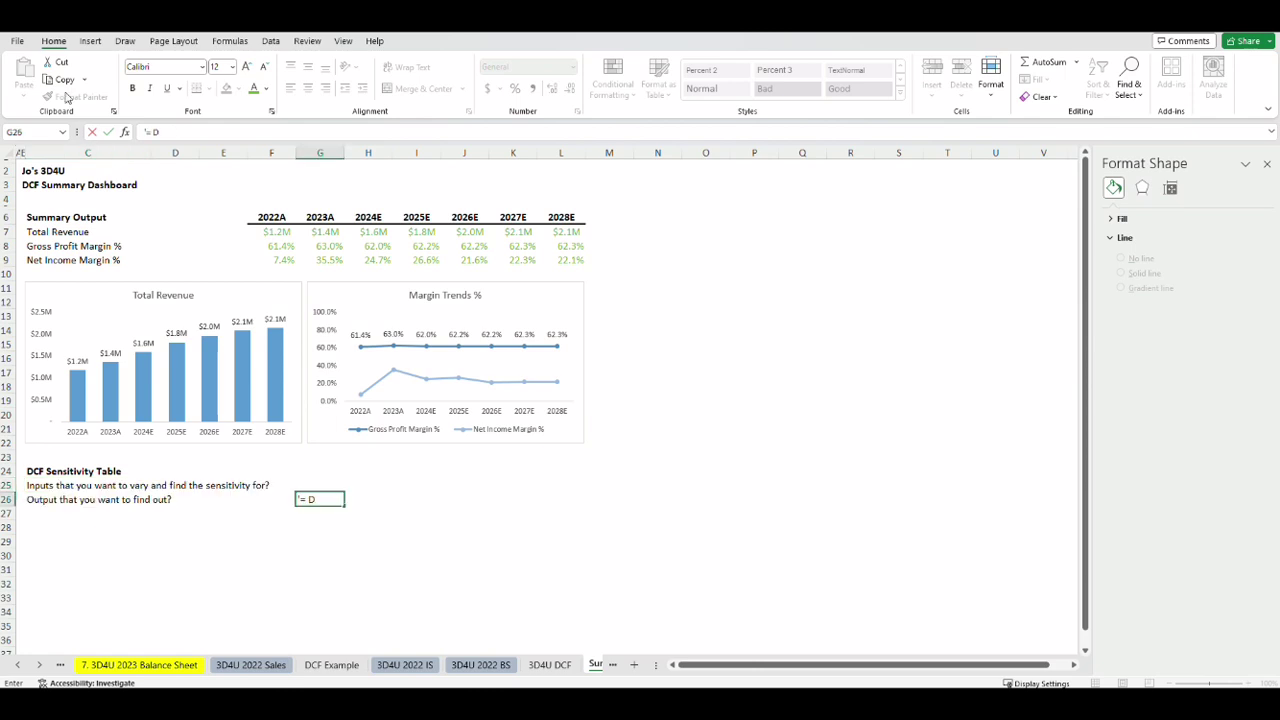
# Enter the note "= DCF value. Or the present value of the cash flows." in G26.
pyautogui.write('CF value. Or t')
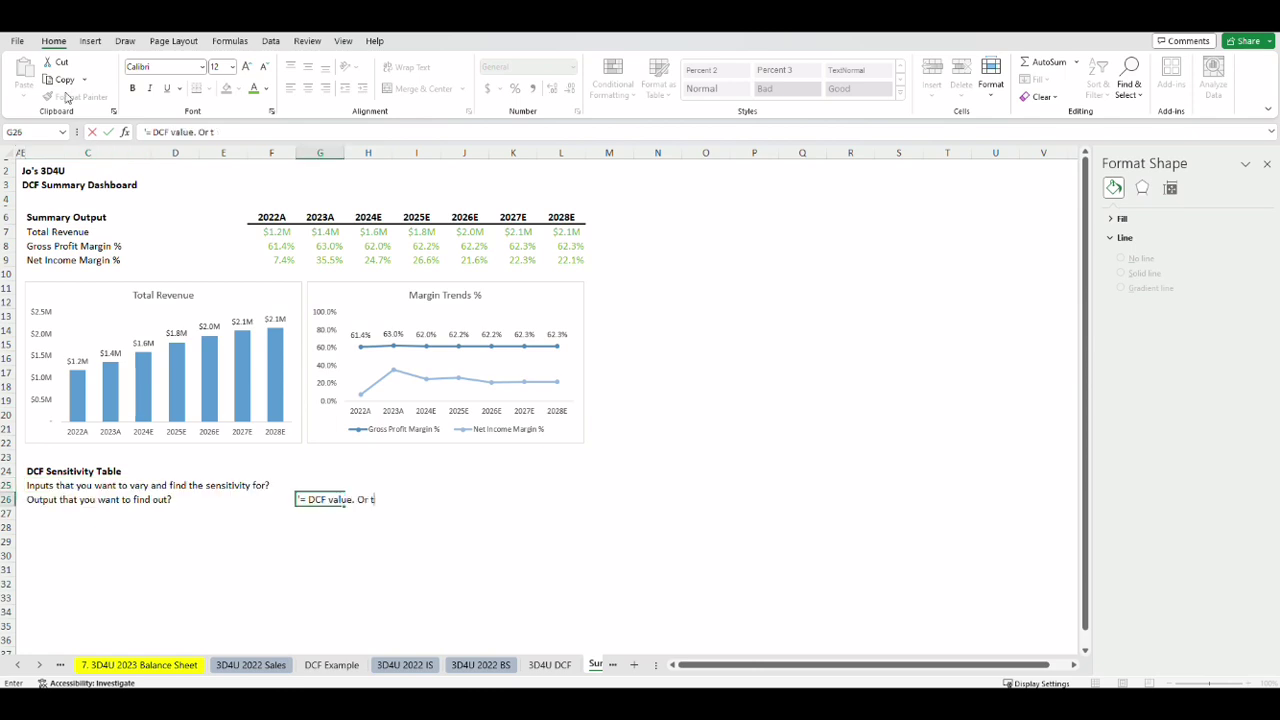
pyautogui.write('he present value of the ')
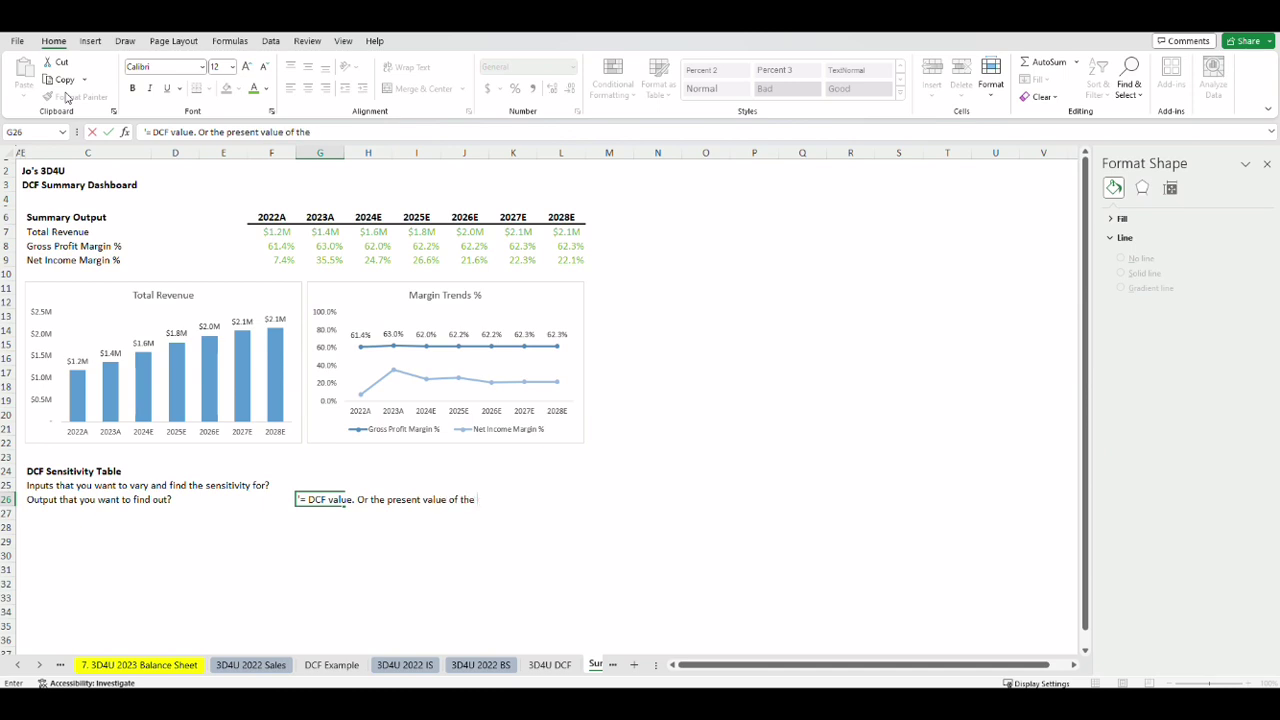
pyautogui.write('cash flows.')
pyautogui.press('Return')
# Enter in G25 the note "= I want to change the discount rate and the long-term growth rate to see the impact on the DCF.".
pyautogui.press('Up')
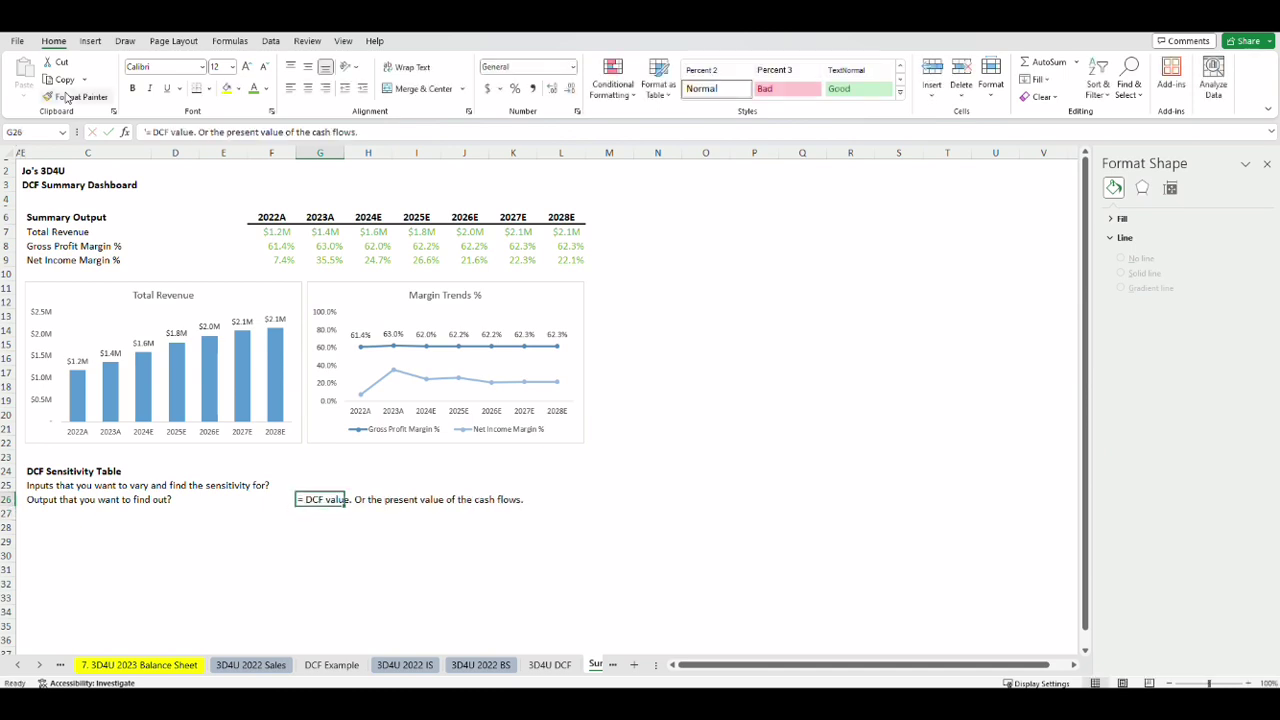
pyautogui.press('Up')
pyautogui.write("'=")
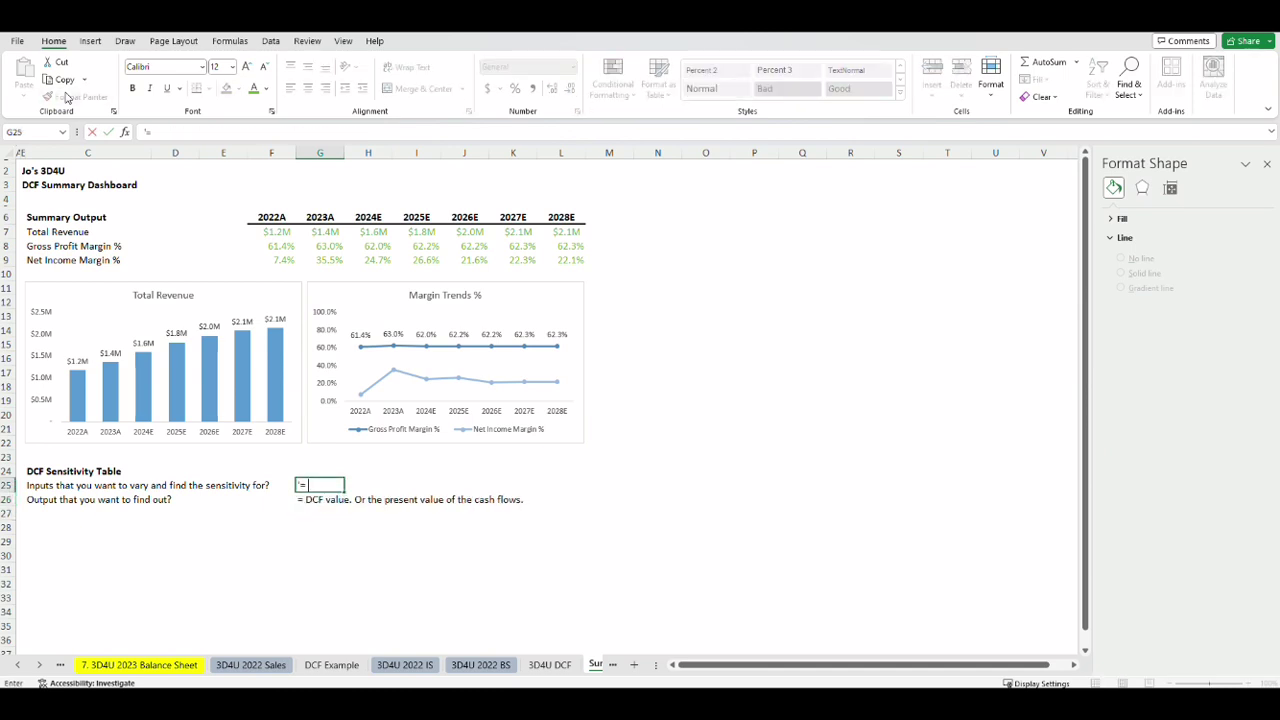
pyautogui.write(' I want to change the discount rate and the long-term grownt rat')
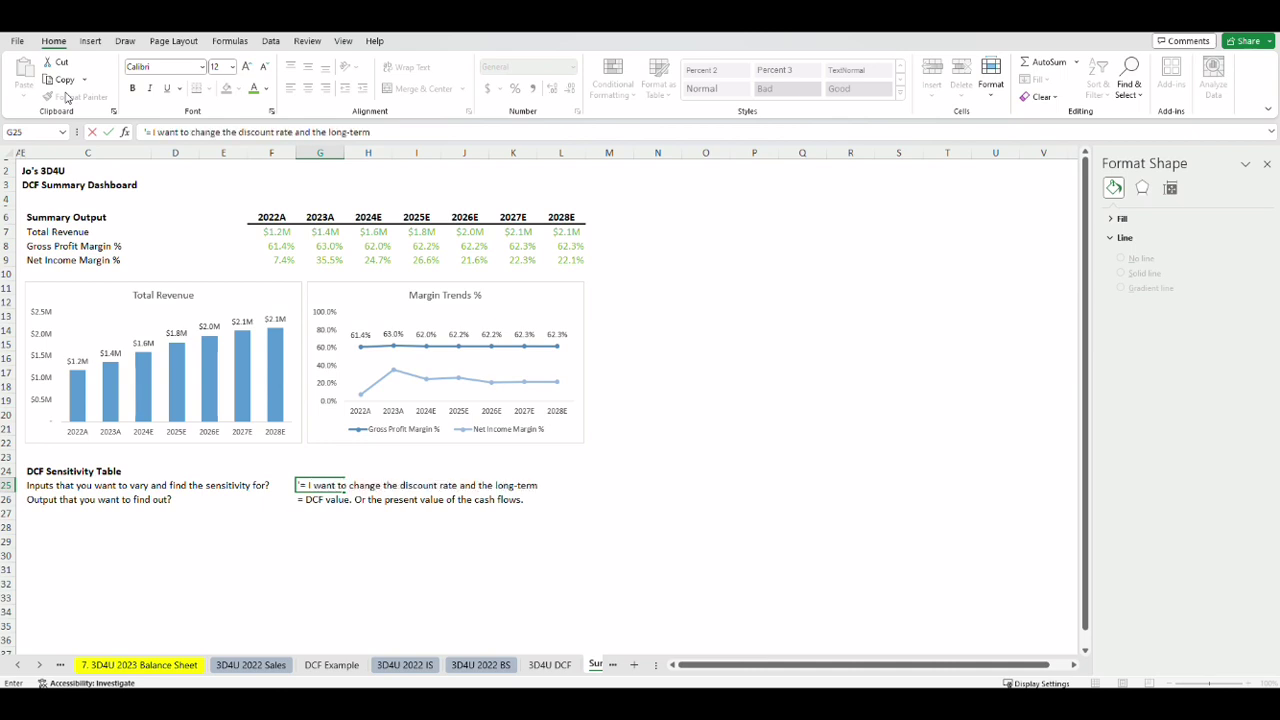
pyautogui.press('BackSpace')
pyautogui.press('BackSpace')
pyautogui.press('BackSpace')
pyautogui.press('BackSpace')
pyautogui.press('BackSpace')
pyautogui.press('BackSpace')
pyautogui.write('th rate to see the impact on the DCF.')
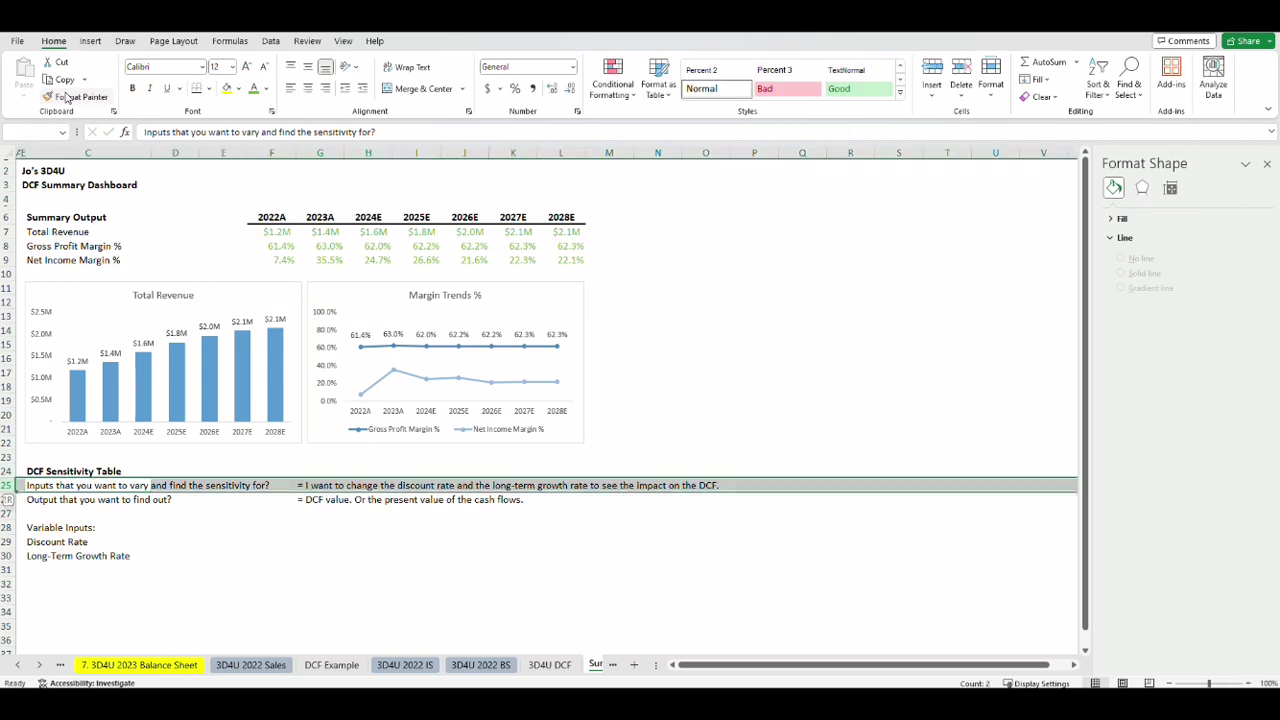
# Delete rows 25 to 28, which hold the input and output notes and the Variable Inputs label.
pyautogui.hotkey('shift', 'Down')
pyautogui.hotkey('shift', 'Down')
pyautogui.hotkey('shift', 'Down')
pyautogui.hotkey('shift', 'Down')
pyautogui.hotkey('ctrl', '-')
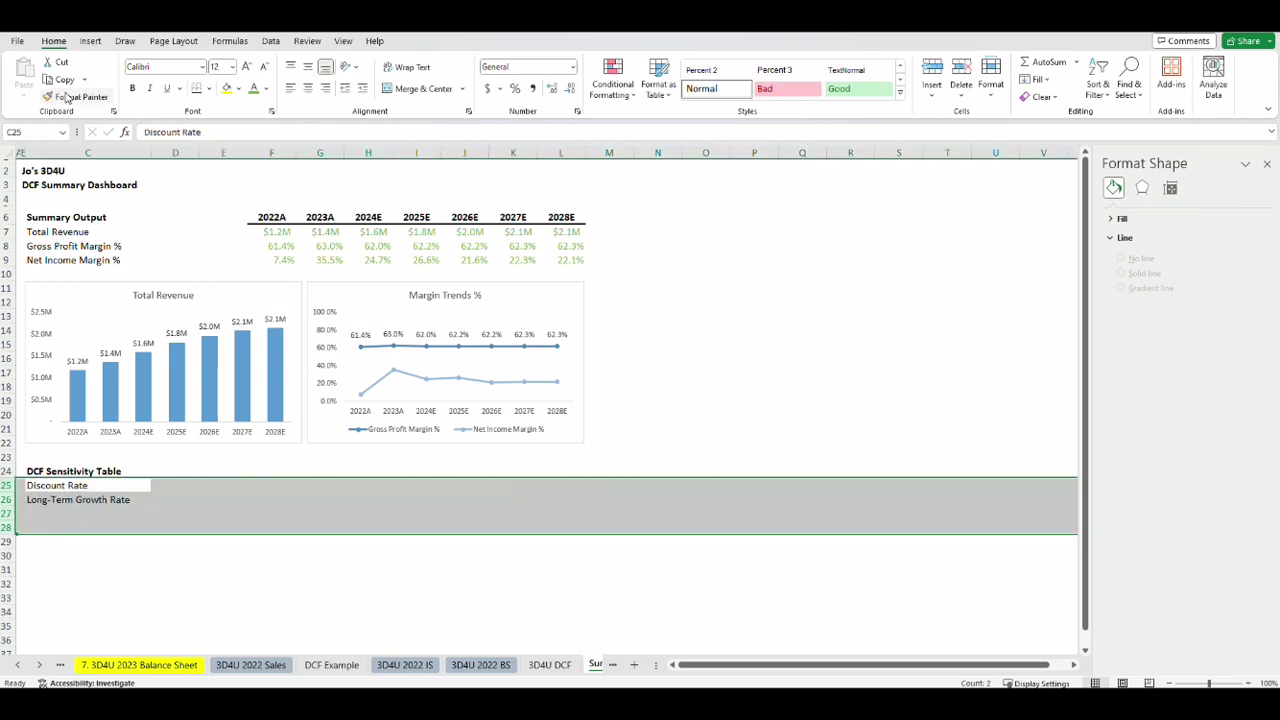
# Copy the Discount Rate and Long-Term Growth Rate assumptions from D66:D67 of the 3D4U DCF sheet into D25:D26 of the Summary Dashboard.
pyautogui.press('Right')
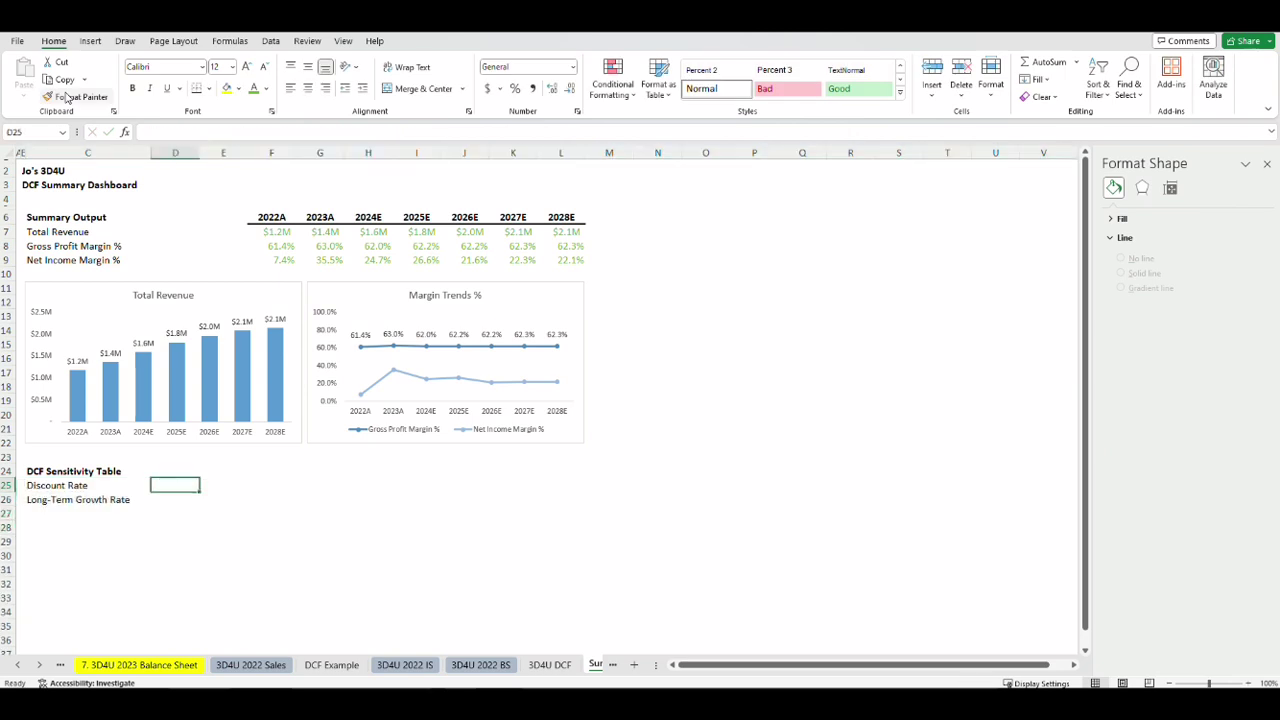
pyautogui.hotkey('ctrl', 'pageup')
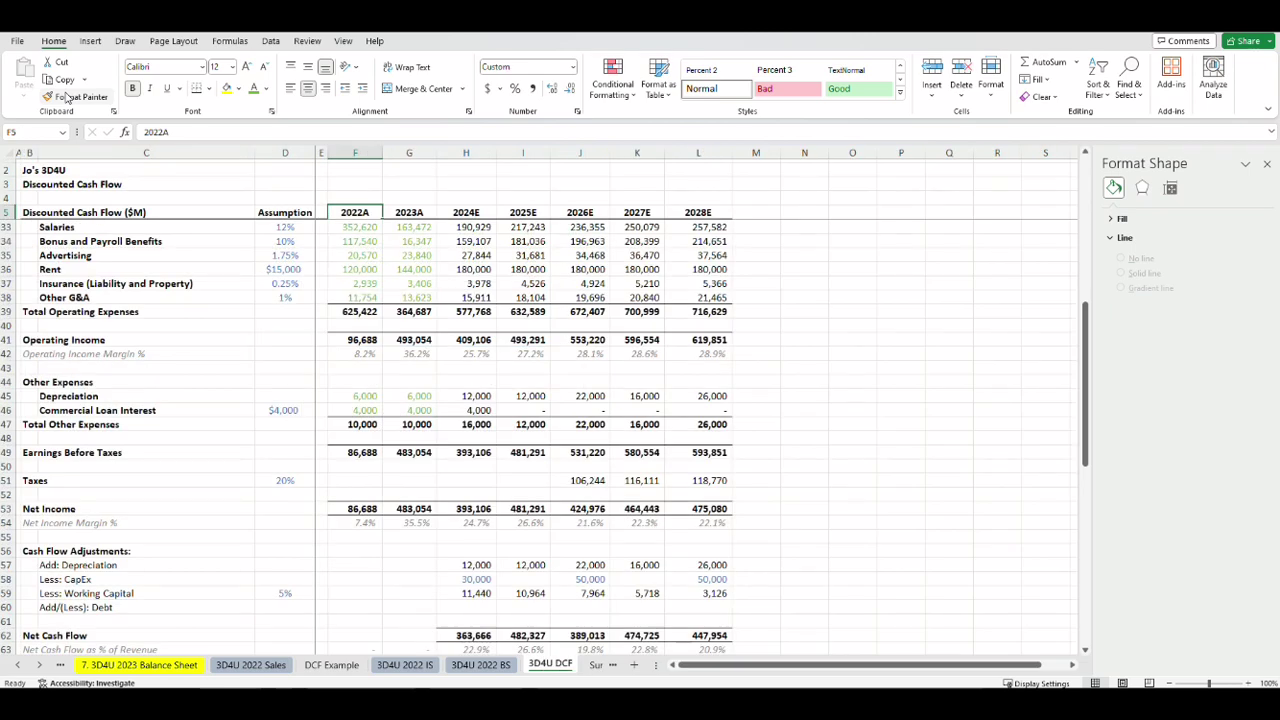
pyautogui.scroll(-6, 323, 546)
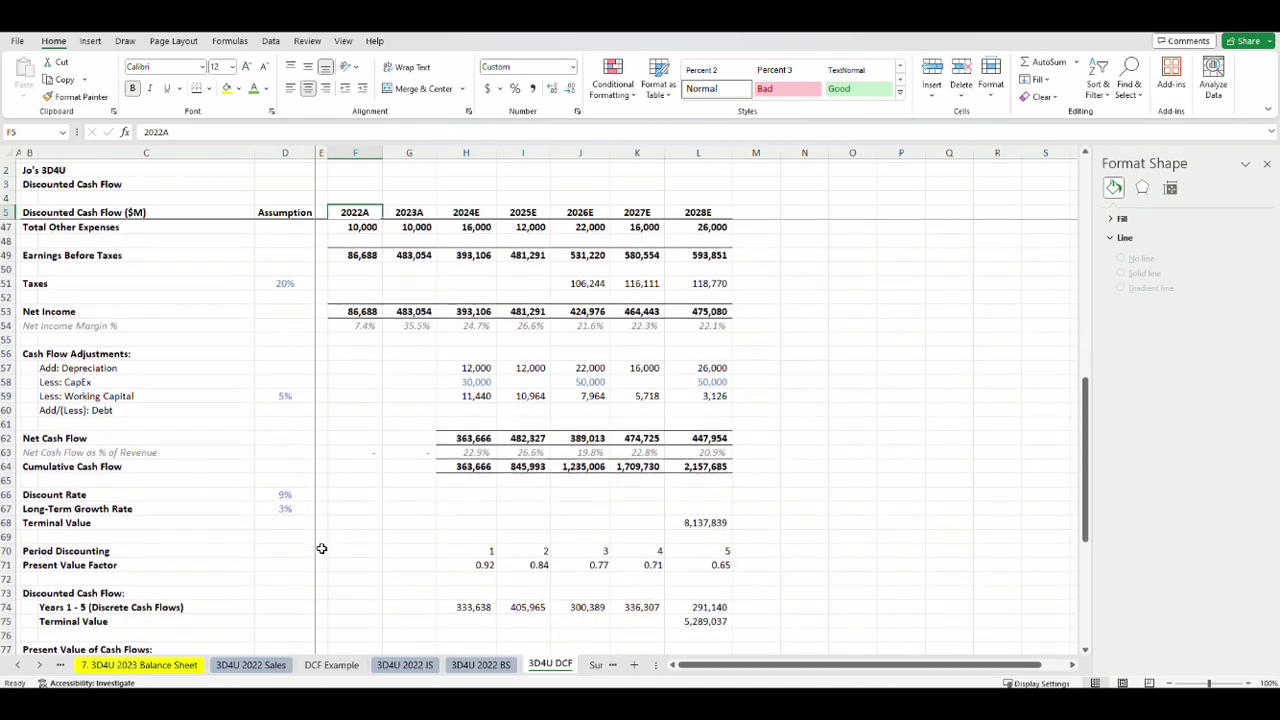
pyautogui.click(280, 438)
pyautogui.click(305, 452)
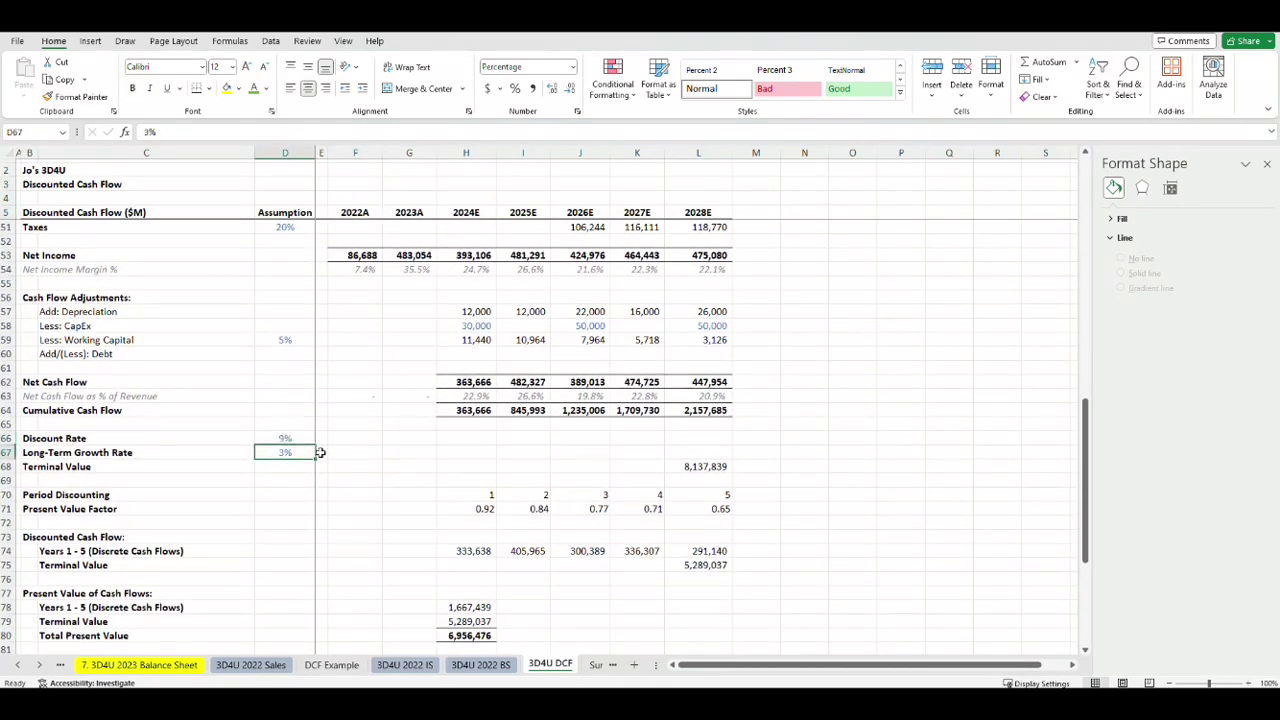
pyautogui.hotkey('ctrl', 'c')
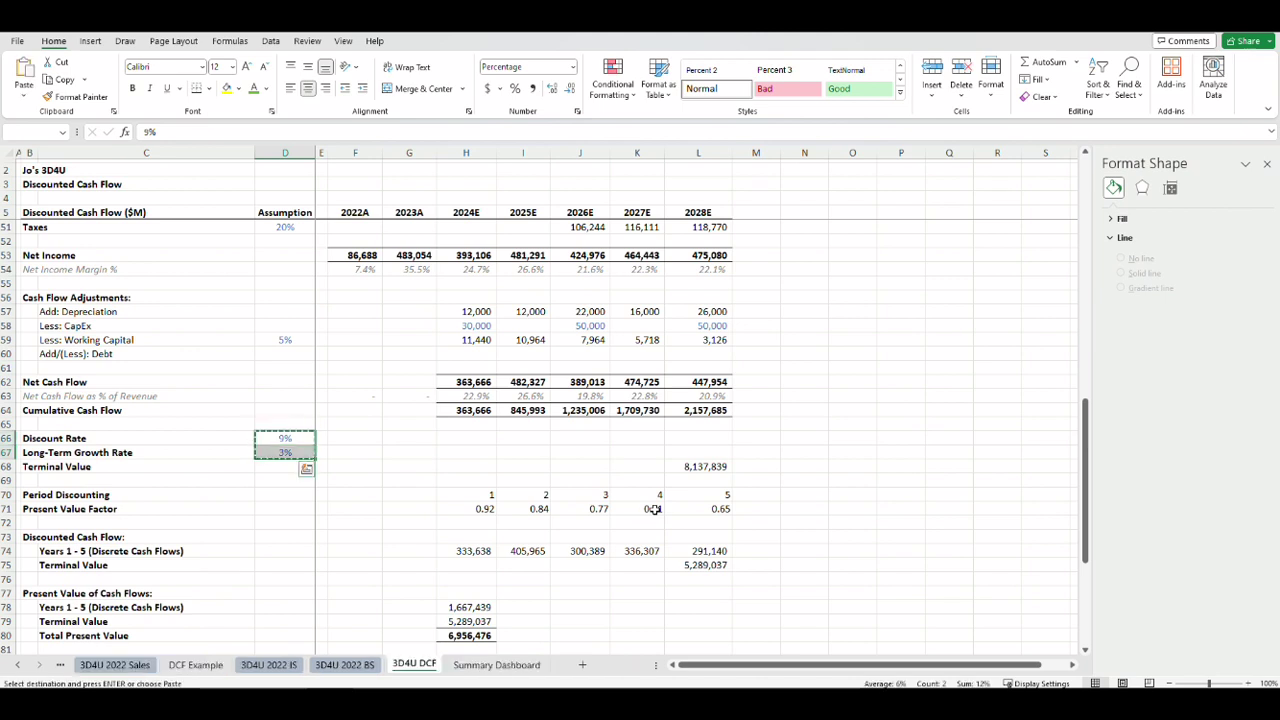
pyautogui.hotkey('ctrl', 'pagedown')
pyautogui.hotkey('ctrl', 'v')
# Link the Discount Rate in D66 and Long-Term Growth Rate in D67 on the 3D4U DCF sheet to Summary Dashboard cells D25 and D26.
pyautogui.hotkey('ctrl', 'pageup')
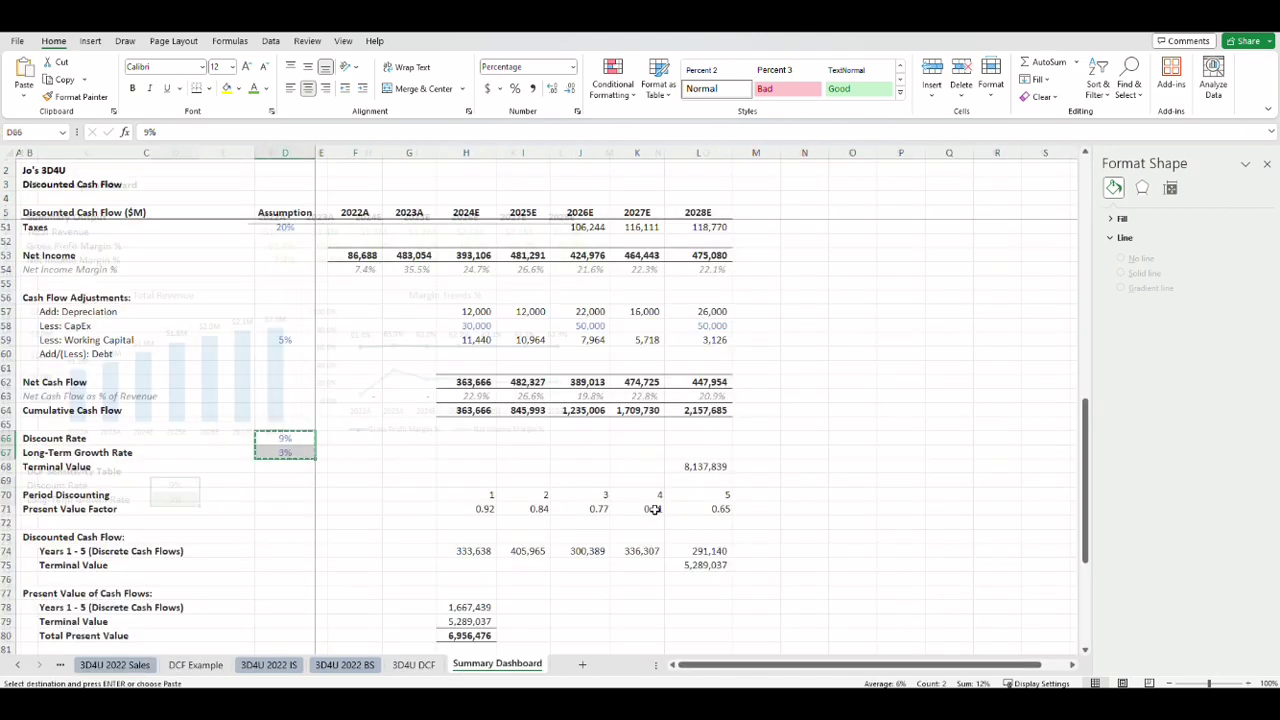
pyautogui.press('Escape')
pyautogui.write('=')
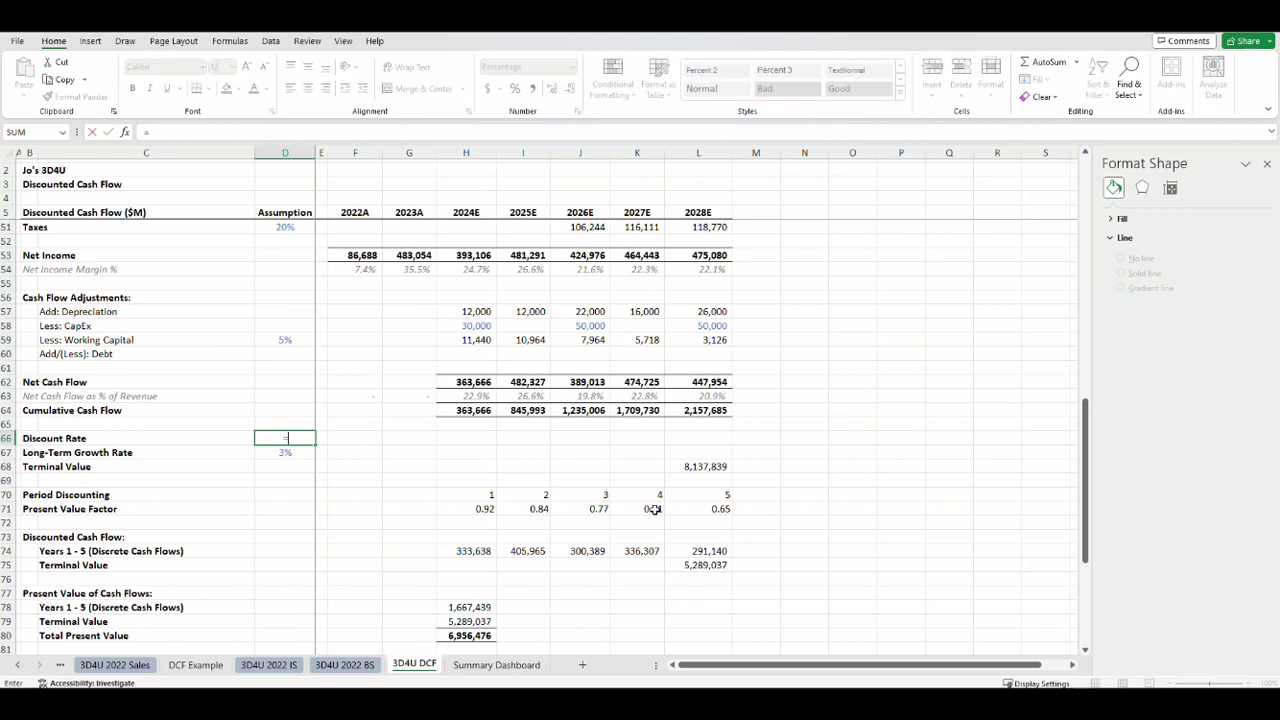
pyautogui.hotkey('ctrl', 'pagedown')
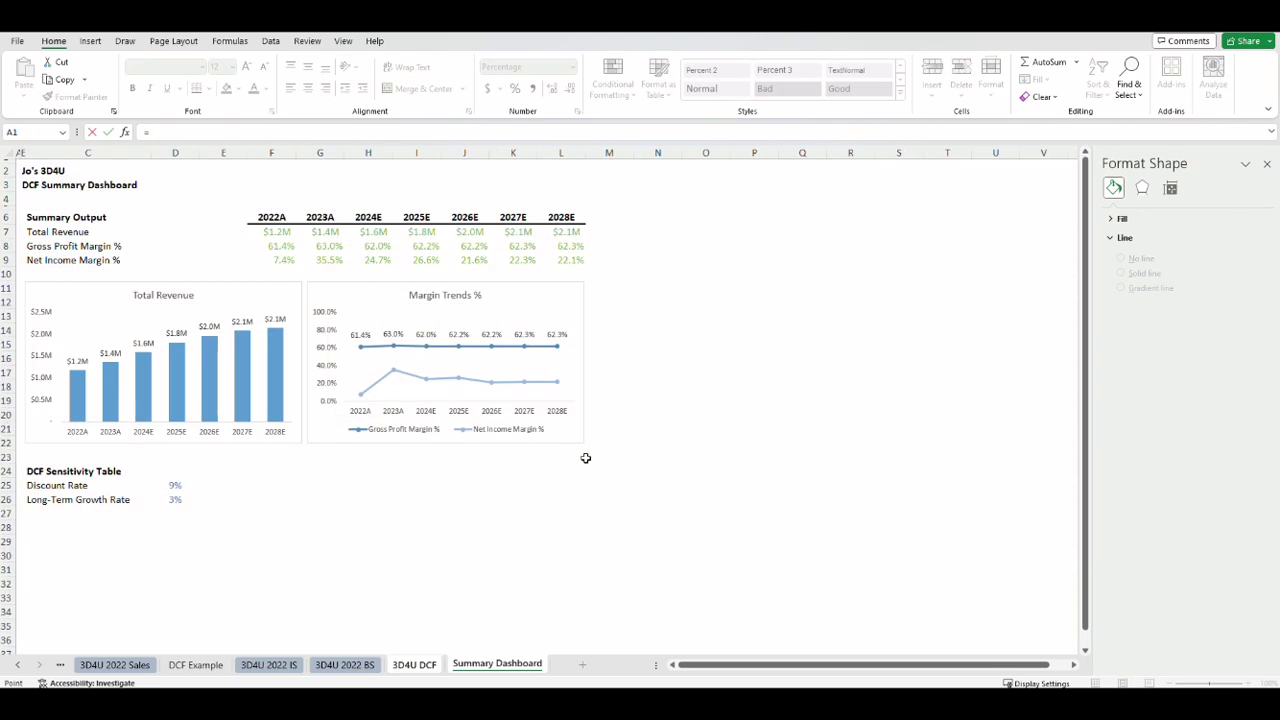
pyautogui.click(176, 484)
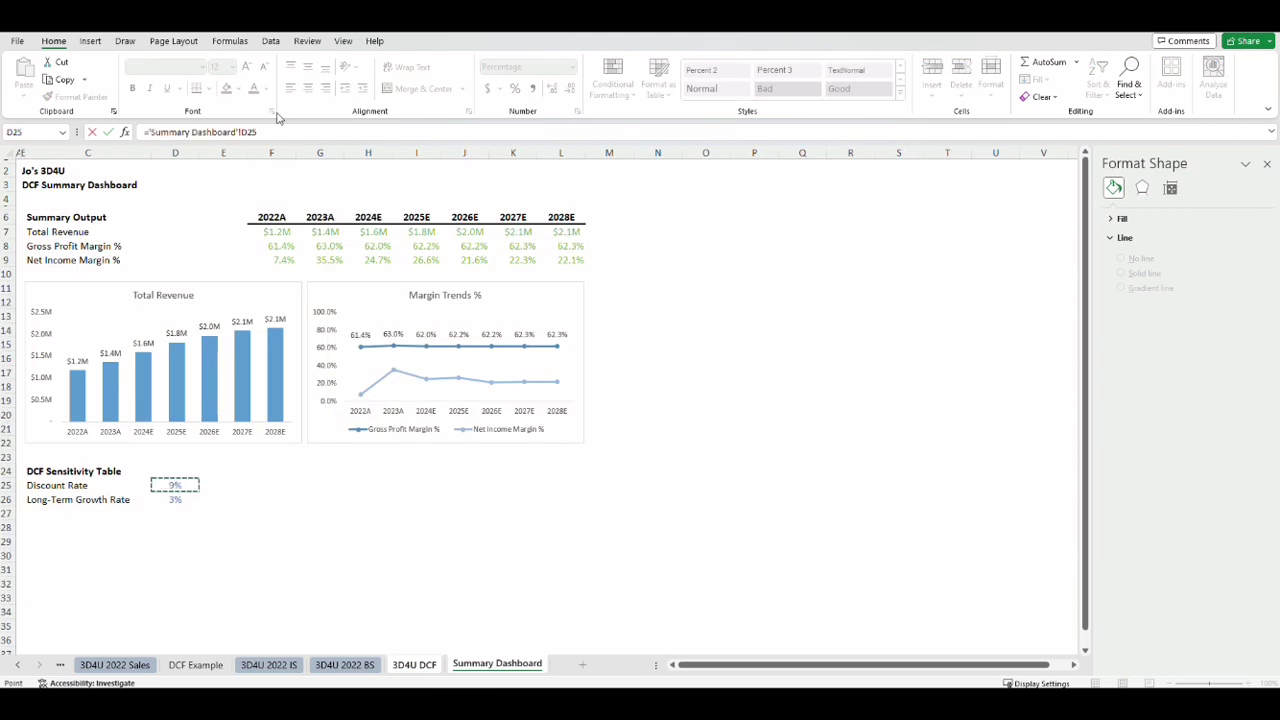
pyautogui.press('Return')
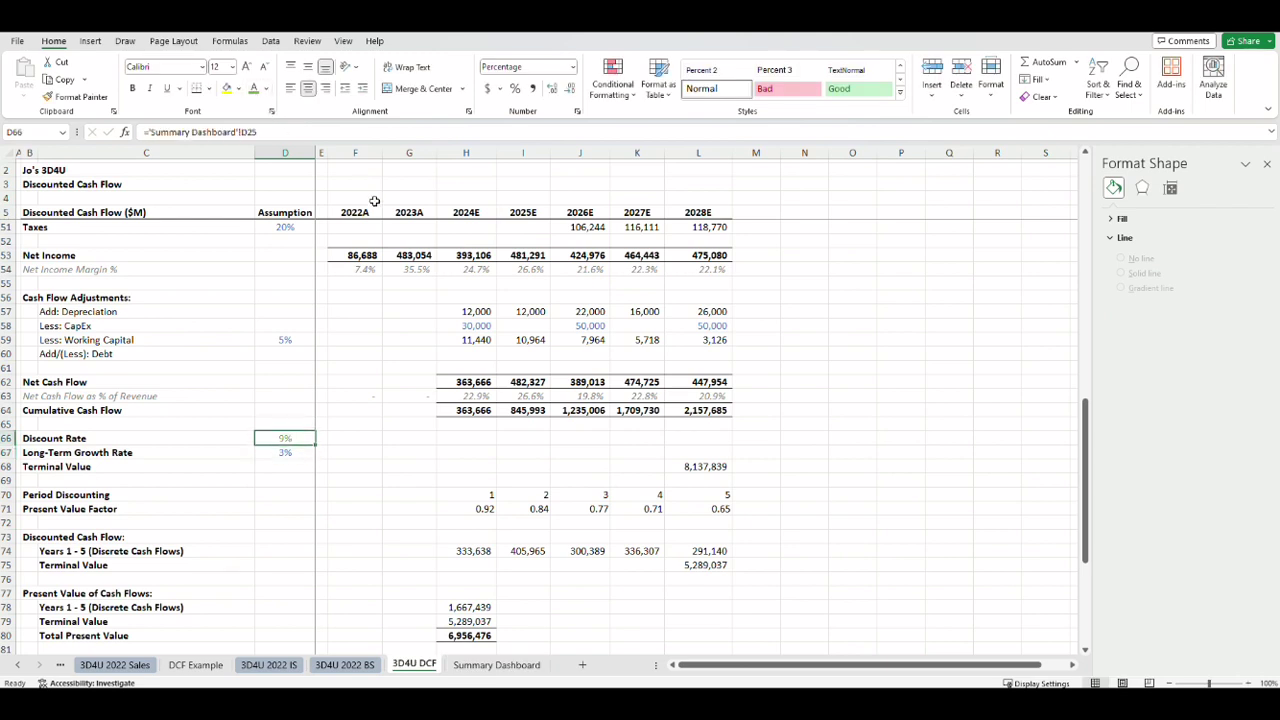
pyautogui.press('Down')
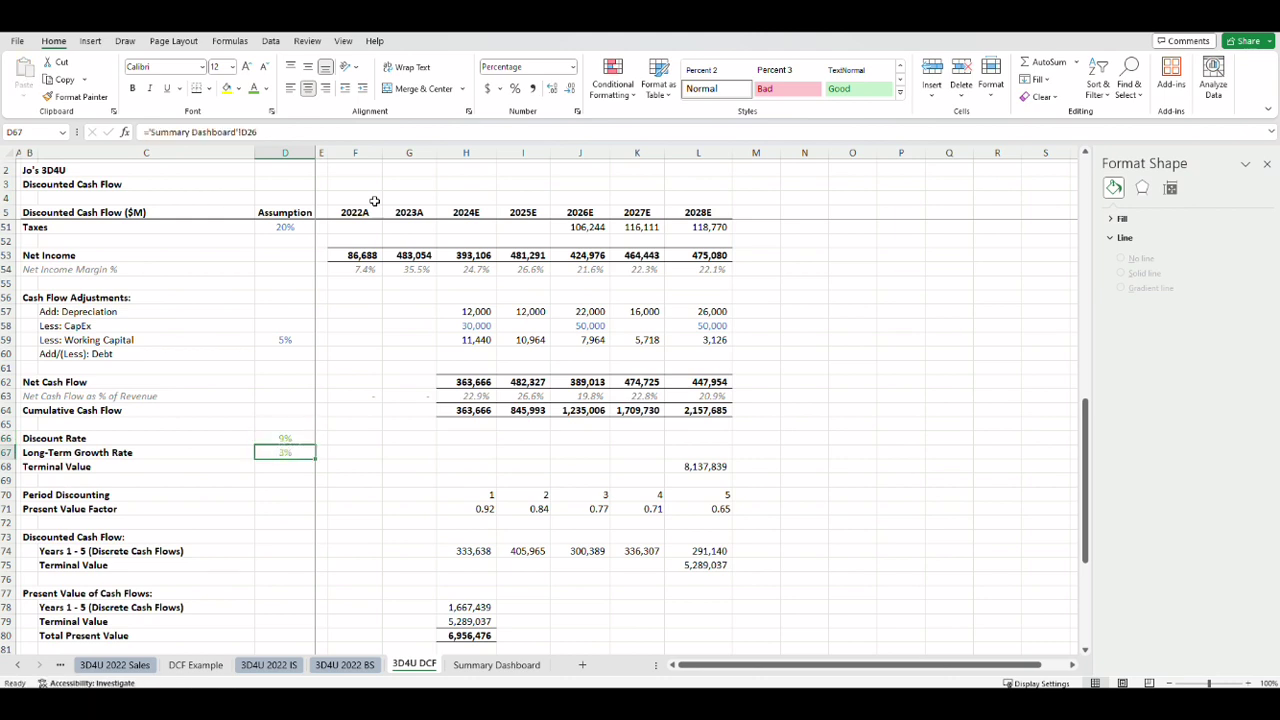
# Enter the right-aligned label "Output (DCF):" in C28 of the Summary Dashboard sheet.
pyautogui.hotkey('ctrl', 'pagedown')
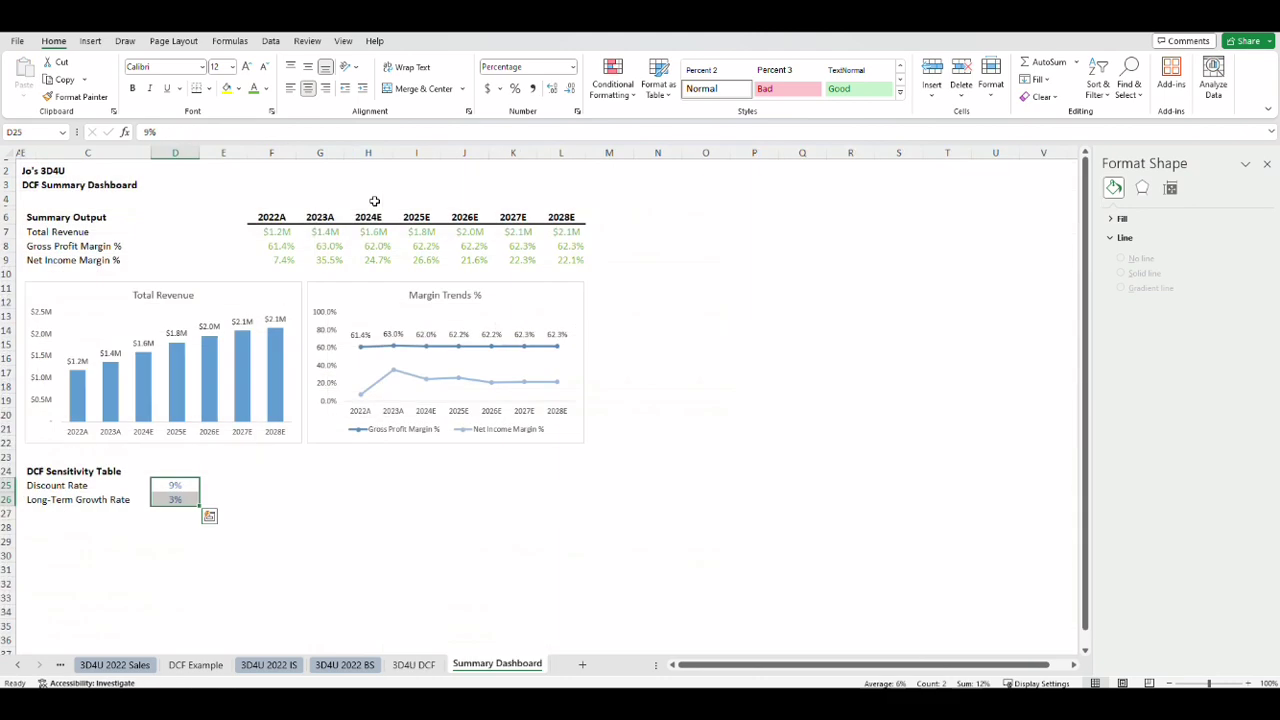
pyautogui.press('Down')
pyautogui.press('Down')
pyautogui.press('Down')
pyautogui.press('Left')
pyautogui.write('Output:')
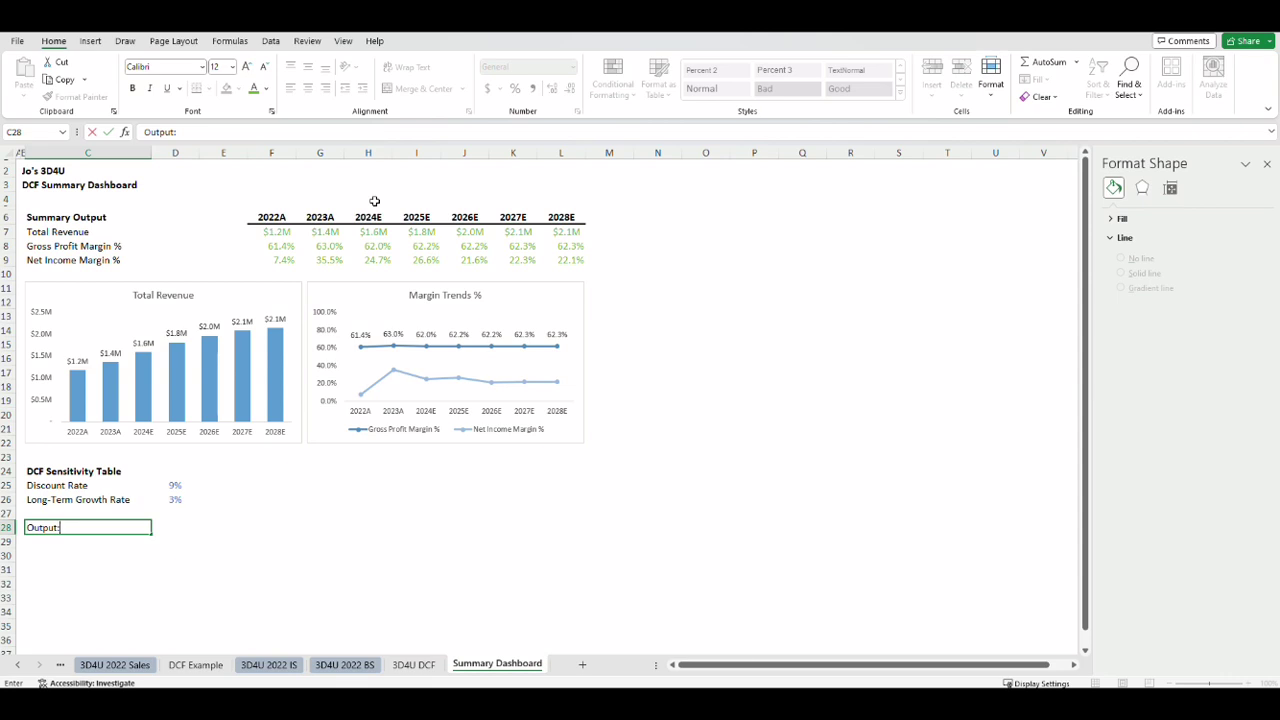
pyautogui.press('Right')
pyautogui.press('Left')
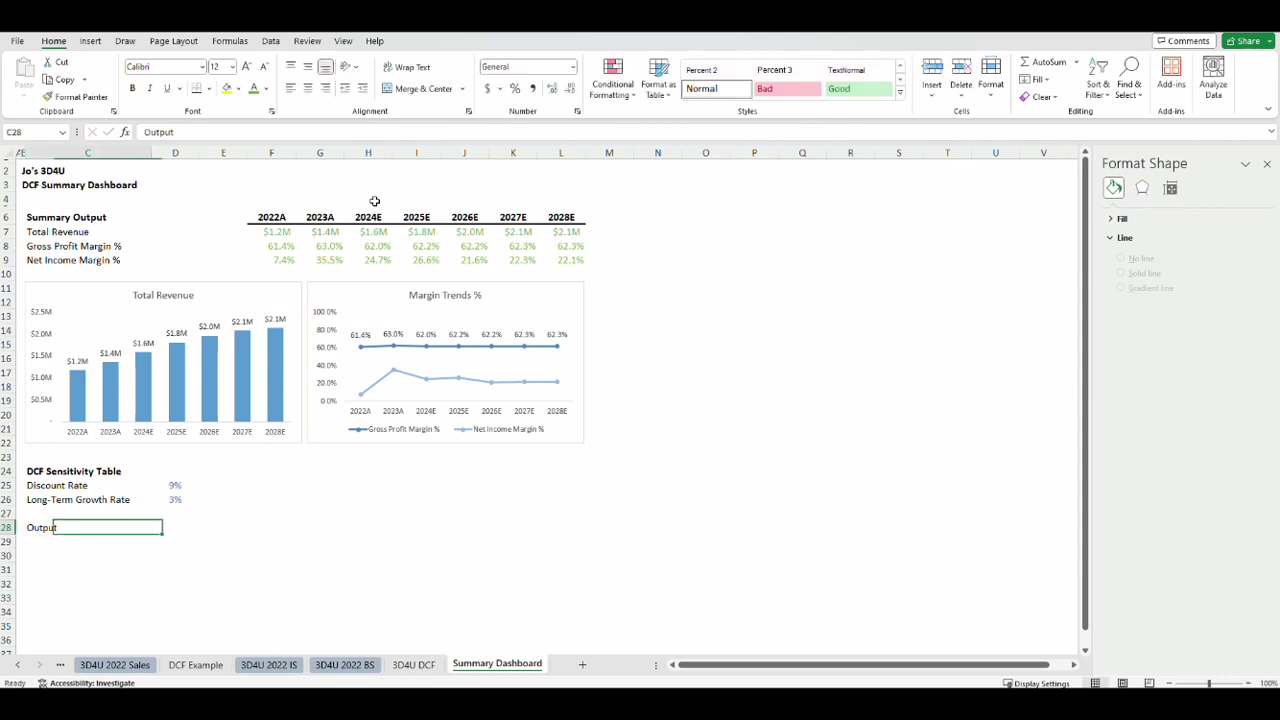
pyautogui.hotkey('alt', 'h')
pyautogui.press('a')
pyautogui.press('r')
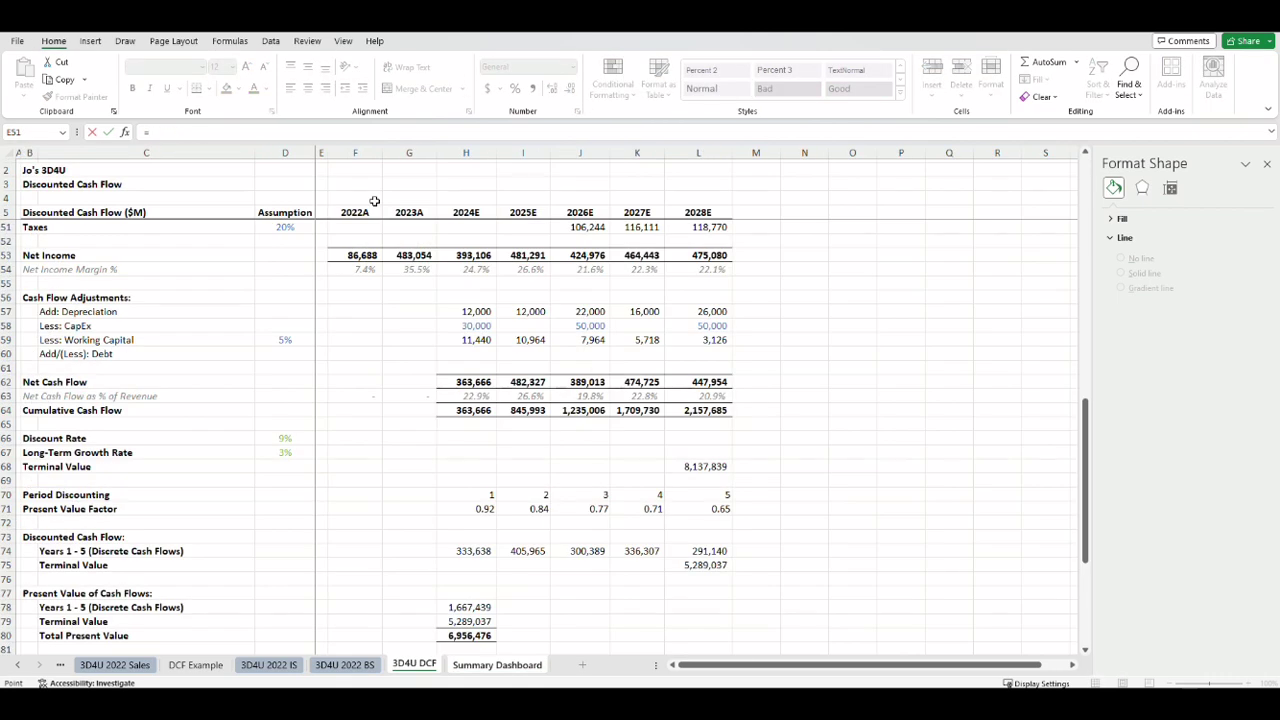
# Link D28 of the Summary Dashboard to the Total Present Value in H80 of the 3D4U DCF sheet.
pyautogui.scroll(-4, 380, 220)
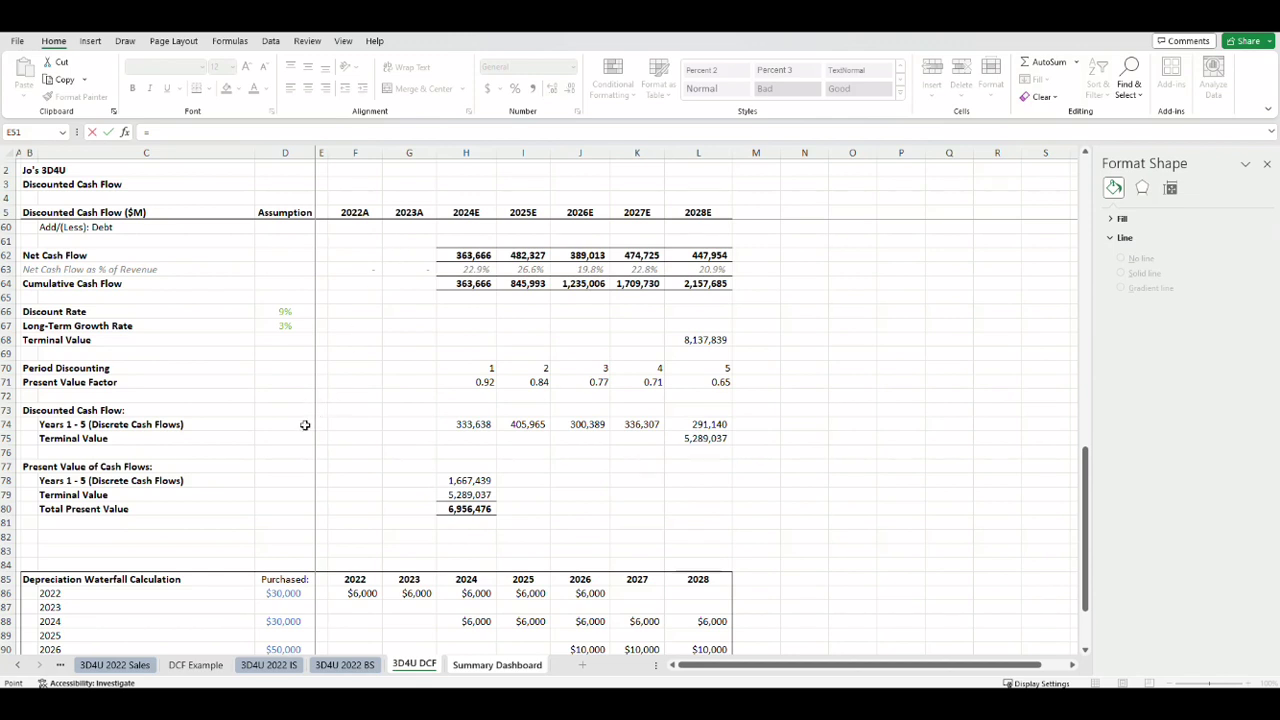
pyautogui.click(468, 509)
pyautogui.press('Return')
pyautogui.press('Up')
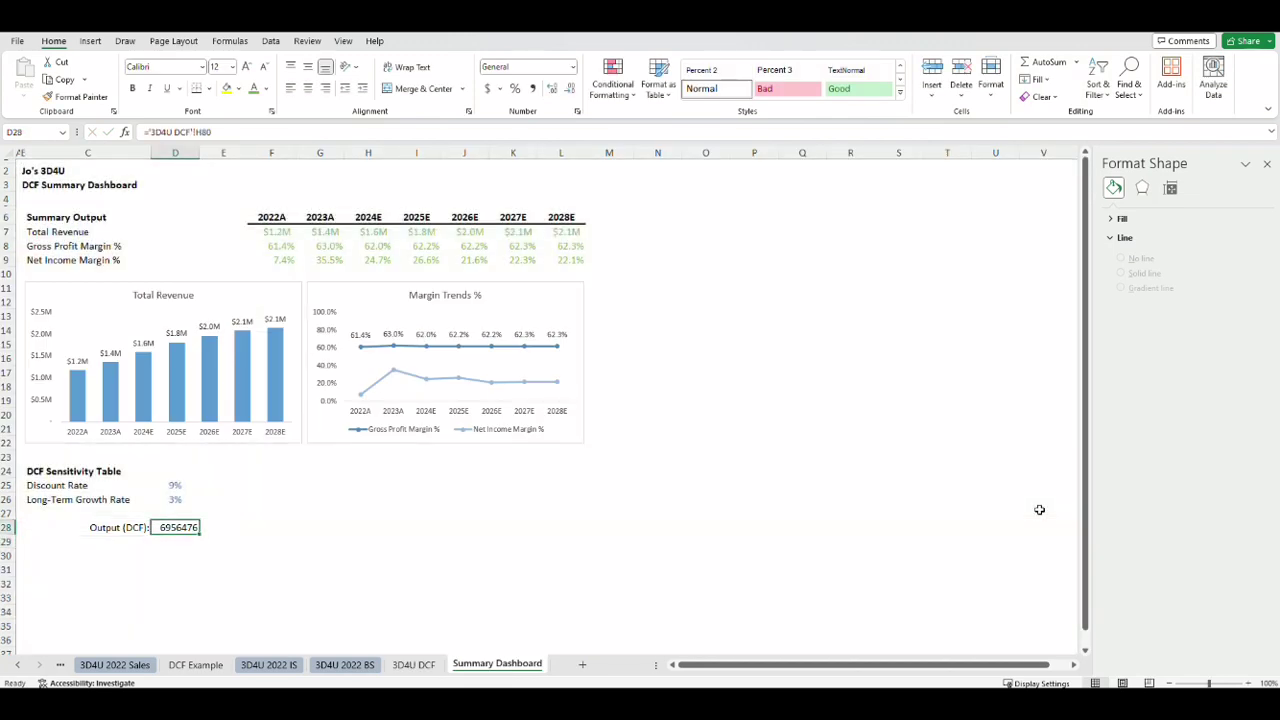
# Copy only the formatting of the 2022A Total Revenue cell F7 onto the DCF output in D28.
pyautogui.click(273, 232)
pyautogui.hotkey('ctrl', 'c')
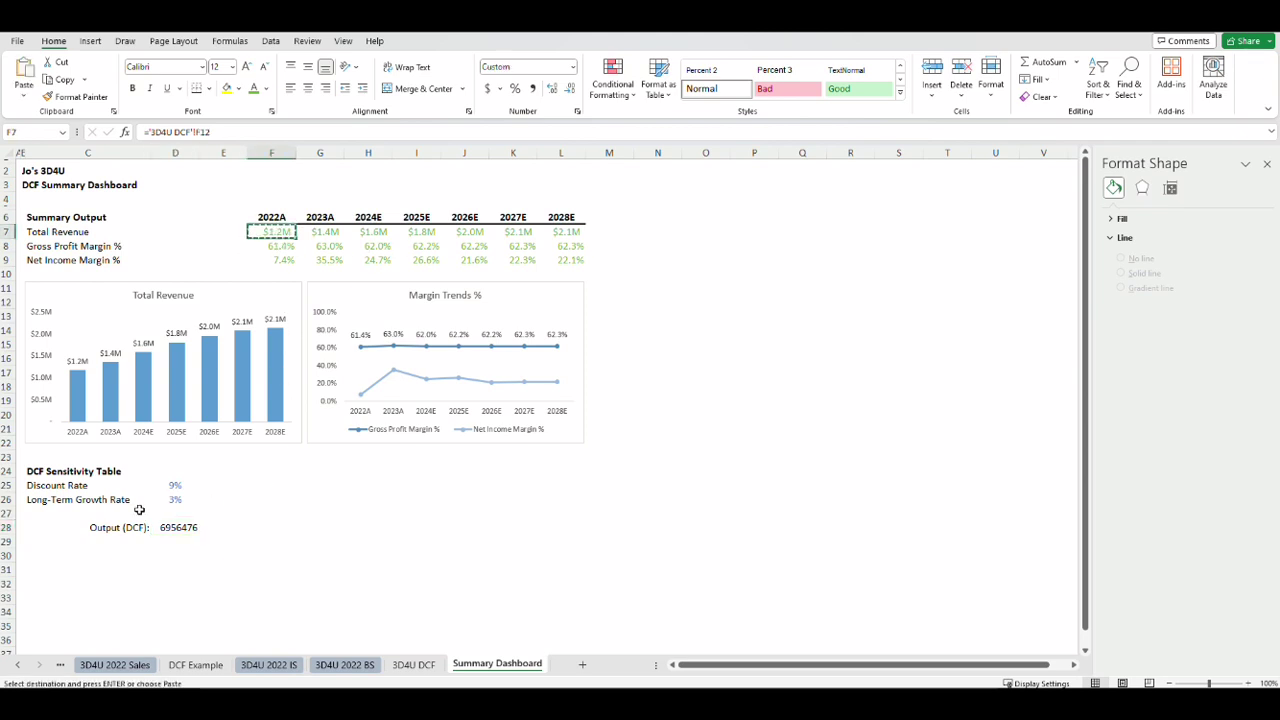
pyautogui.click(177, 530)
pyautogui.hotkey('ctrl', 'alt', 'v')
pyautogui.press('t')
pyautogui.press('Return')
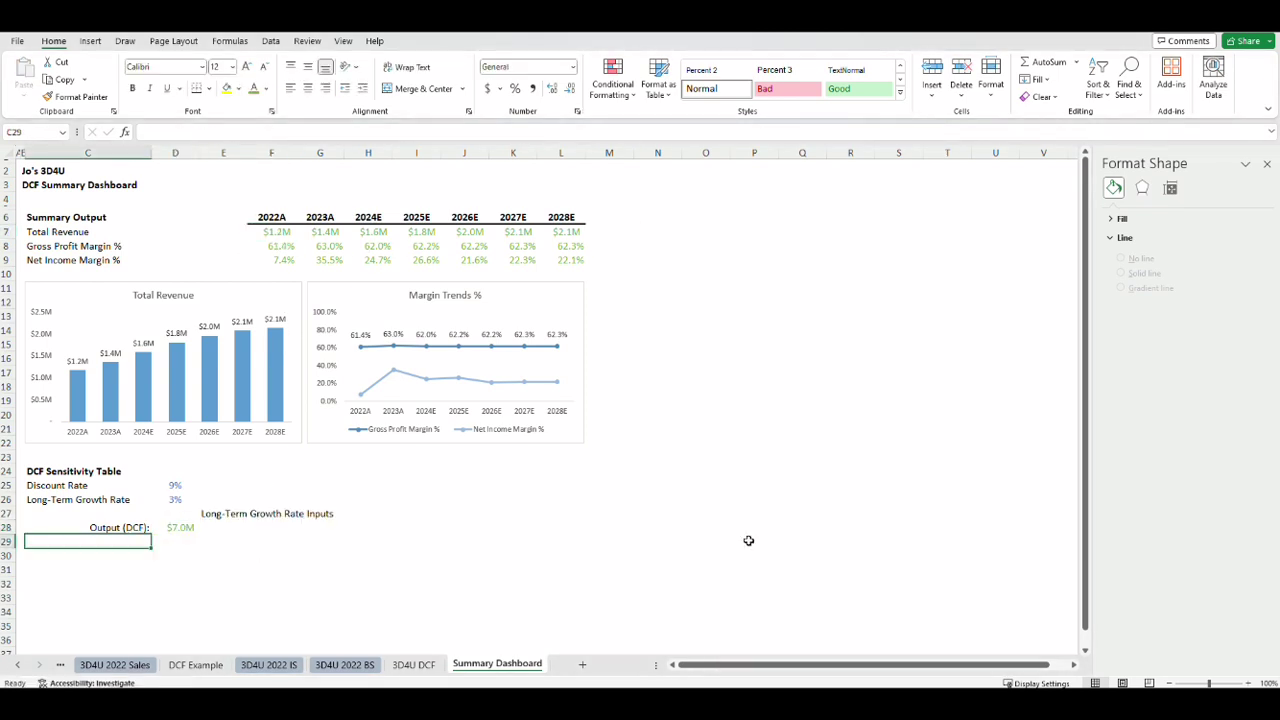
# Label the table axes with "Long-Term Growth Rate Inputs" in E27 and "Discount Rate Inputs" in C29.
pyautogui.write('Discount R')
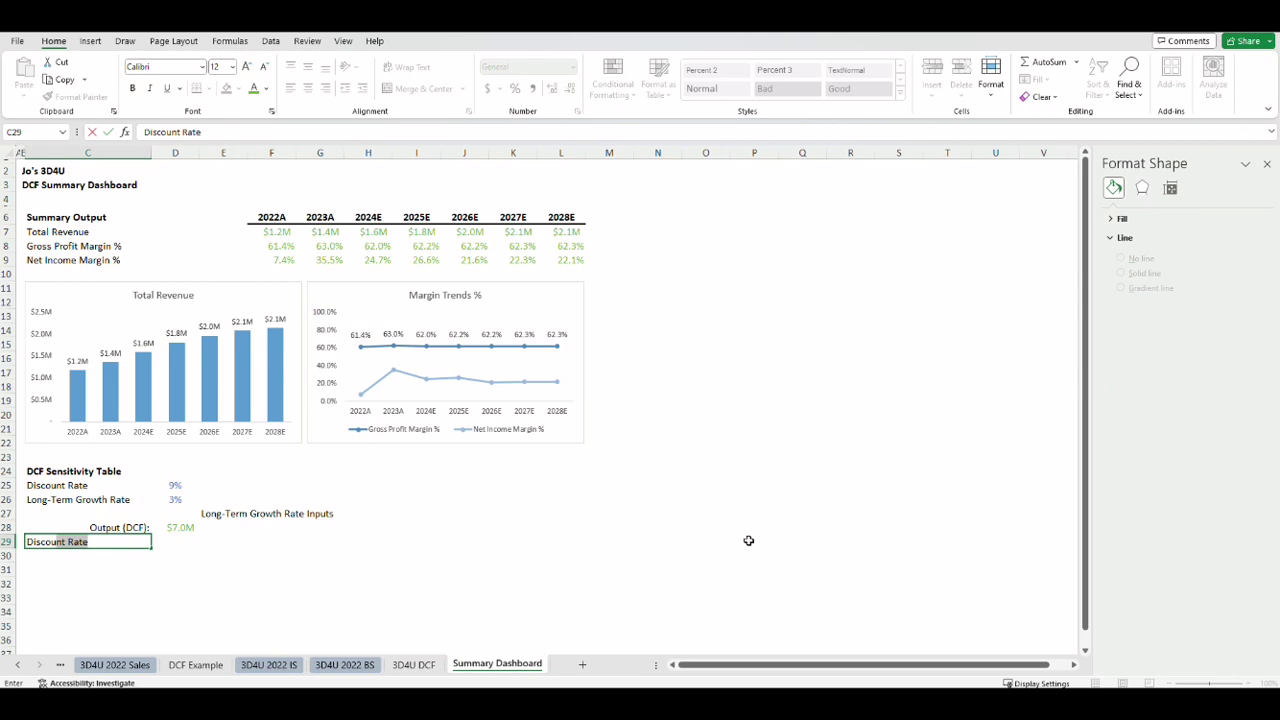
pyautogui.write('ate Inputs')
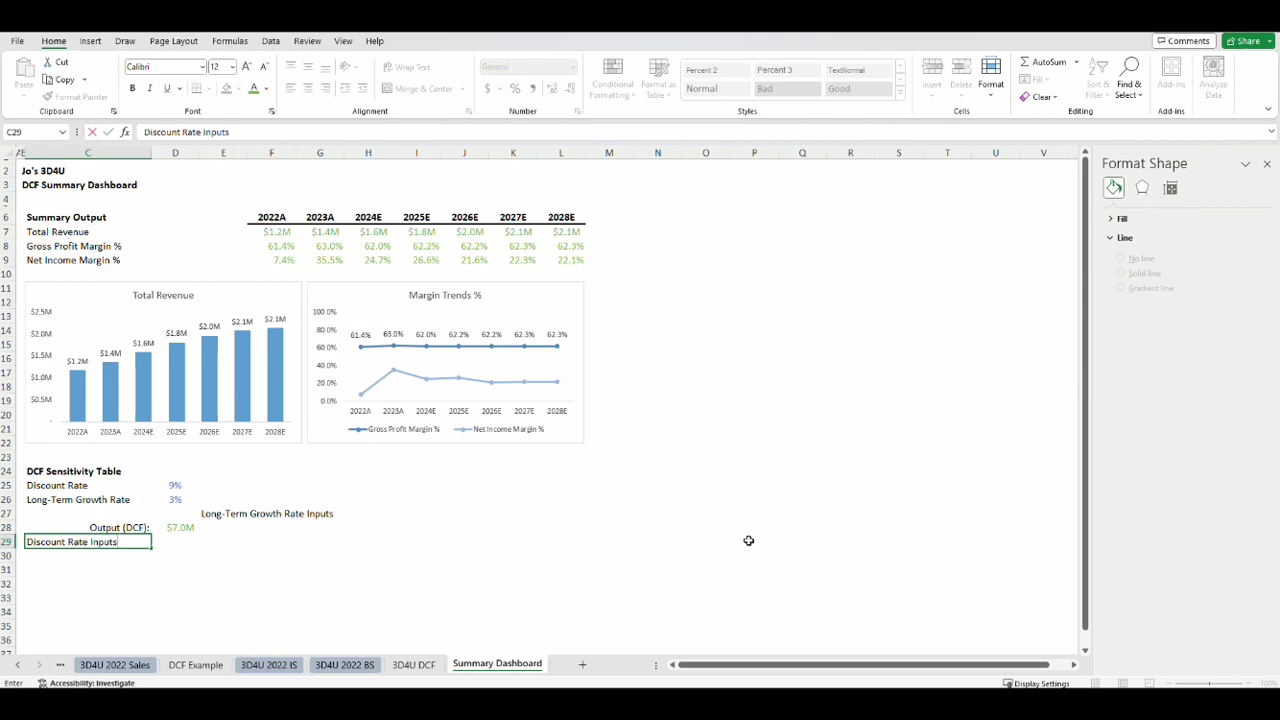
pyautogui.press('Tab')
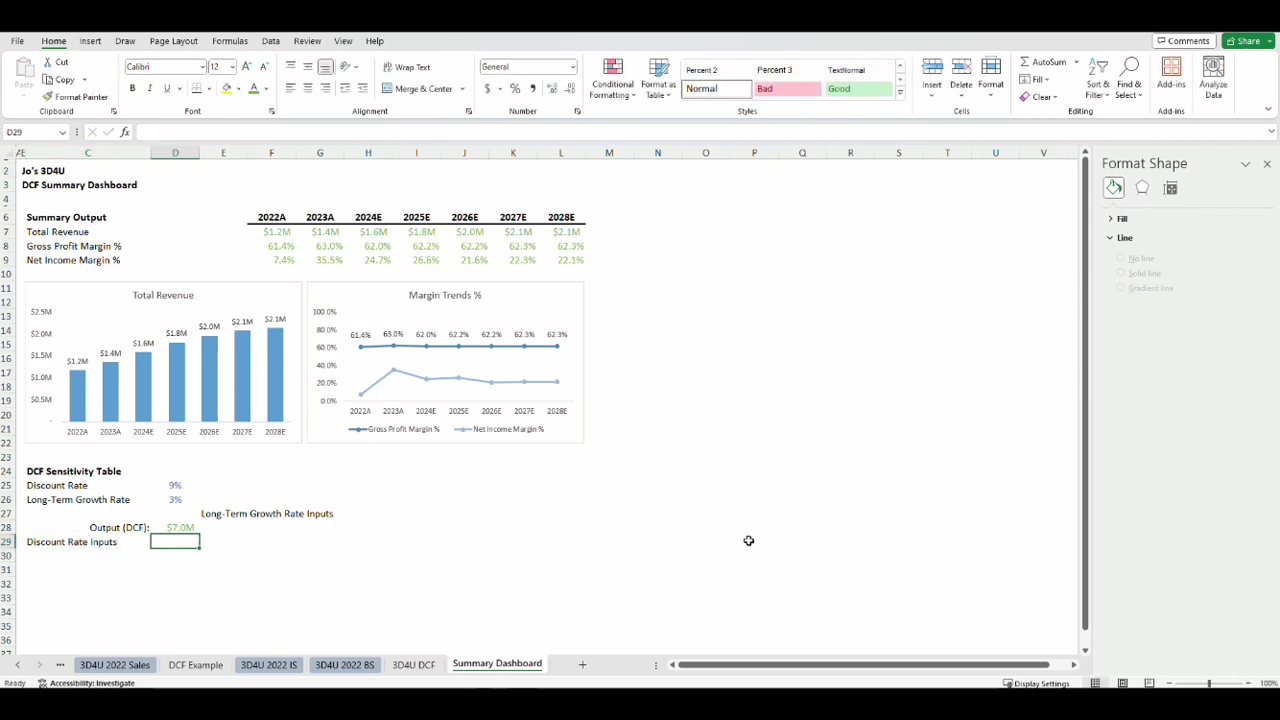
# Enter 3% in D29, 5% in D30 and the formula =D30+2% in D31 as discount rate inputs.
pyautogui.write('3%')
pyautogui.press('Return')
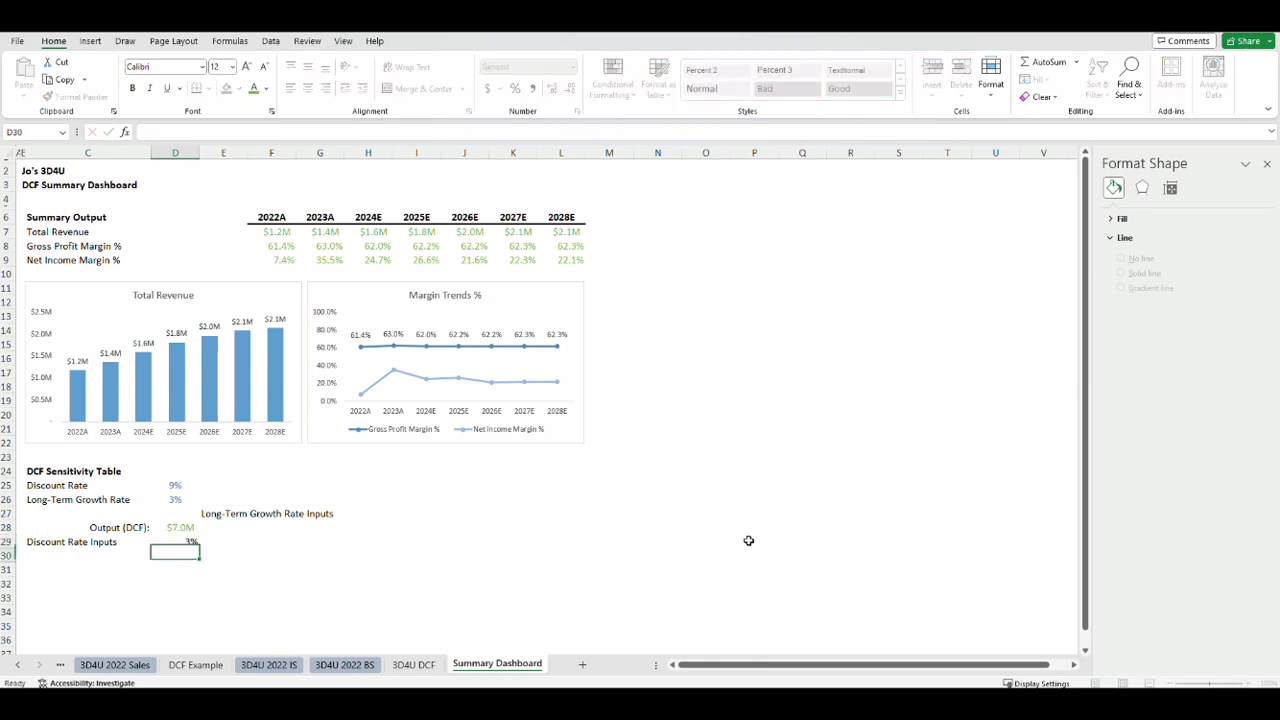
pyautogui.write('5%')
pyautogui.press('Return')
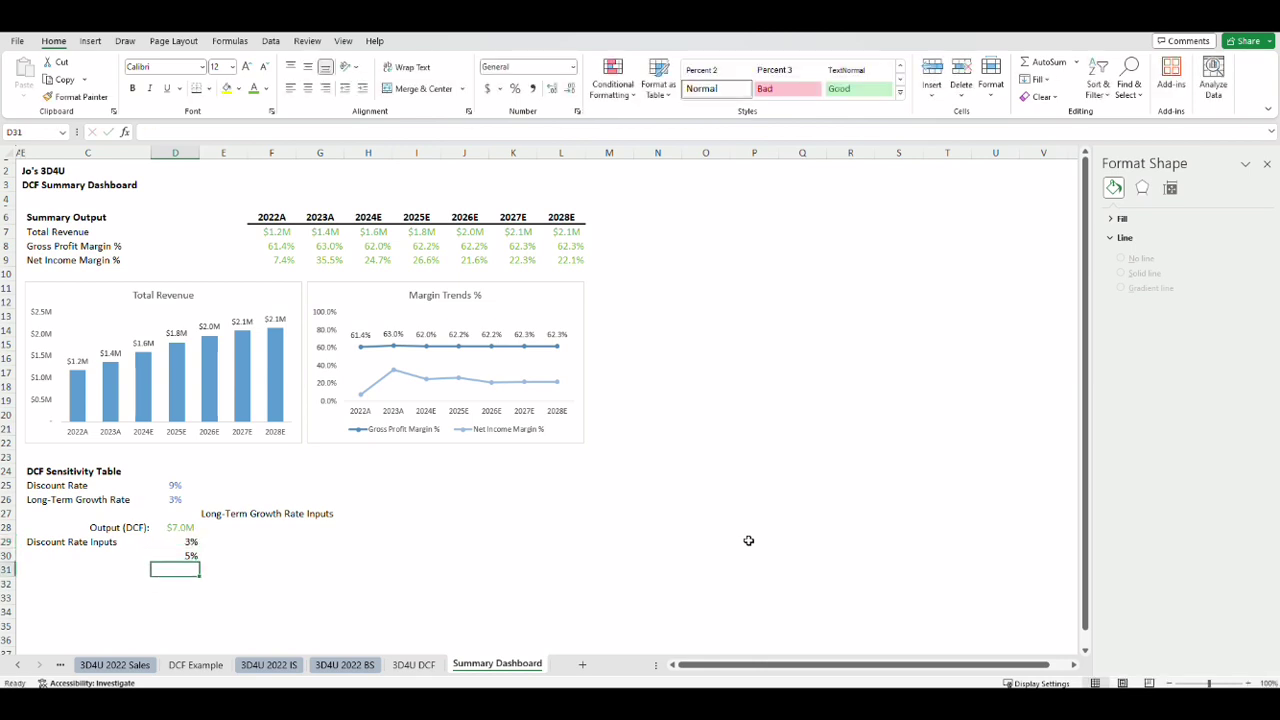
pyautogui.write('=')
pyautogui.press('Up')
pyautogui.write('+2%')
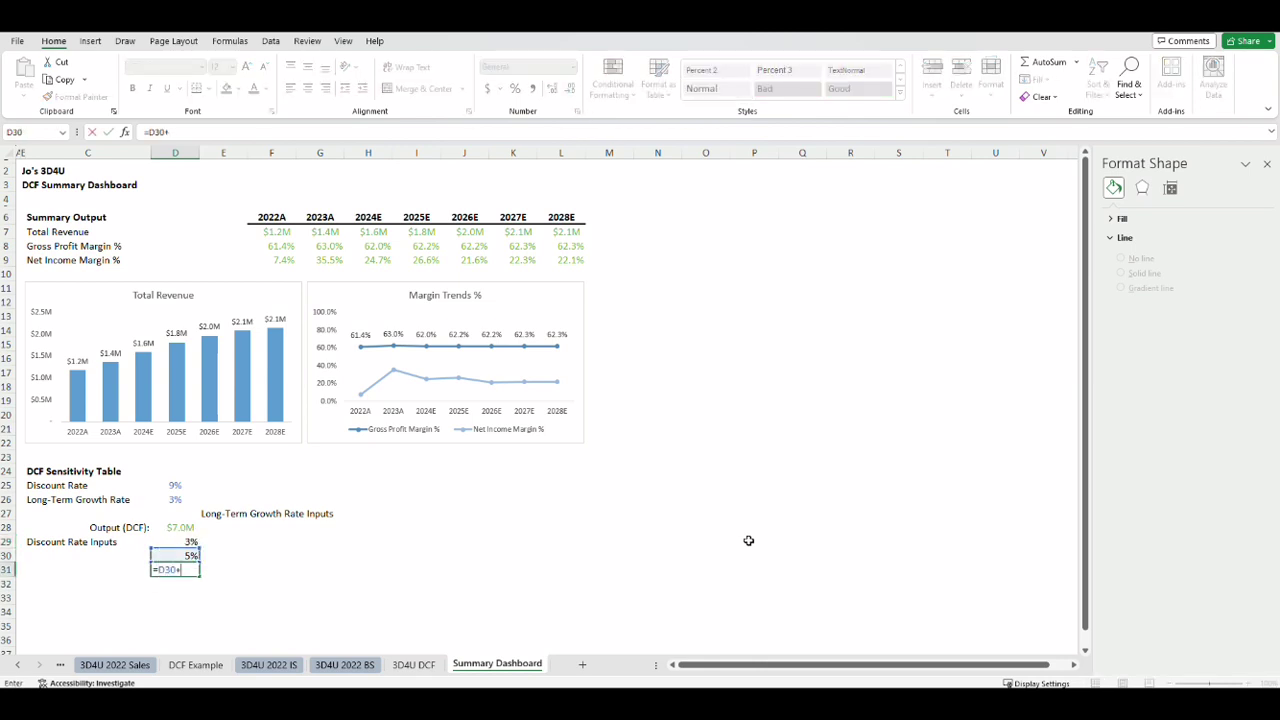
pyautogui.press('Return')
# Apply the whole-number percentage format of D30 to D31.
pyautogui.press('Up')
pyautogui.press('Up')
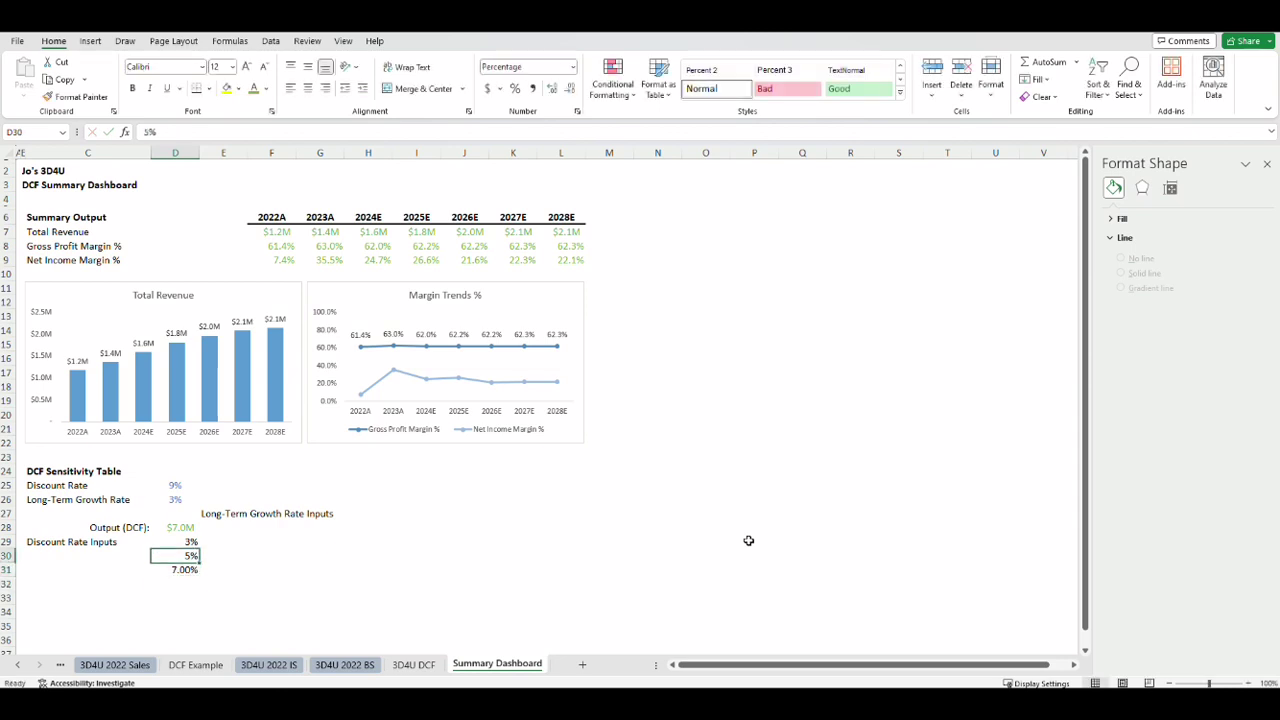
pyautogui.hotkey('ctrl', 'c')
pyautogui.press('Down')
pyautogui.hotkey('ctrl', 'alt', 'v')
pyautogui.press('t')
pyautogui.press('Return')
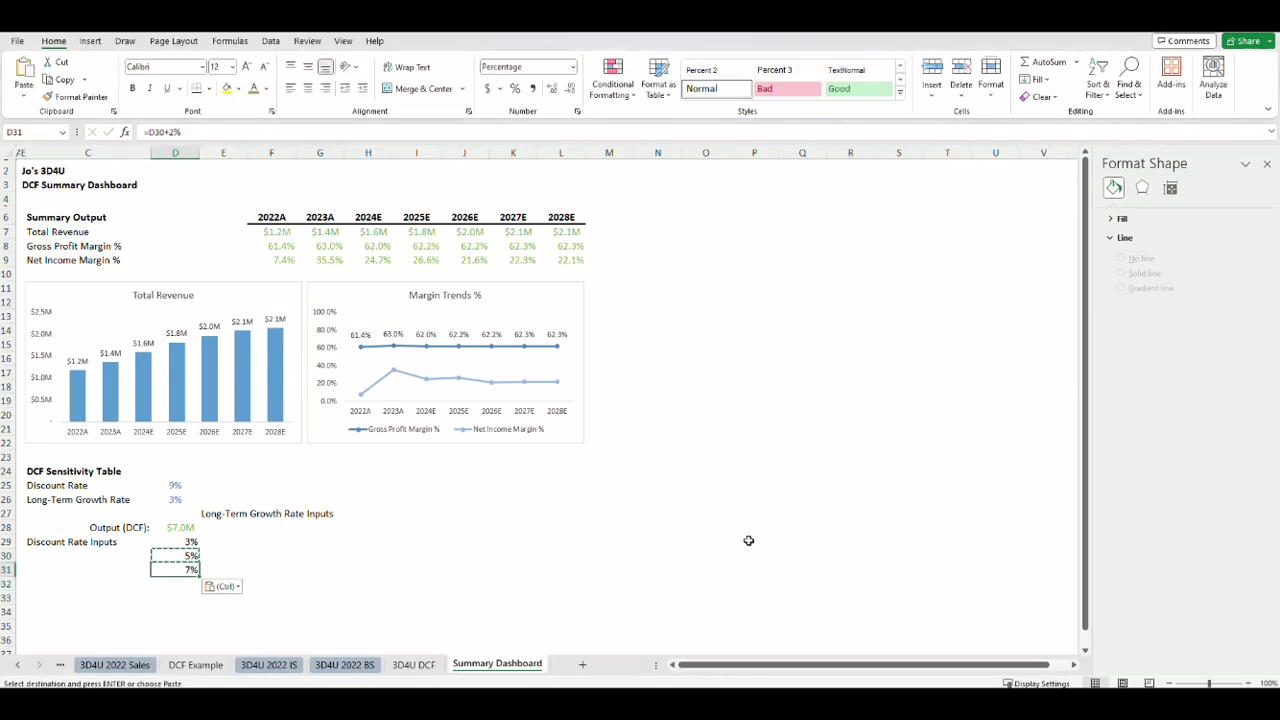
# Copy the D31 discount rate formula down into D32:D36.
pyautogui.hotkey('ctrl', 'c')
pyautogui.hotkey('shift', 'Down')
pyautogui.hotkey('shift', 'Down')
pyautogui.hotkey('shift', 'Down')
pyautogui.hotkey('shift', 'Down')
pyautogui.hotkey('shift', 'Down')
pyautogui.press('Return')
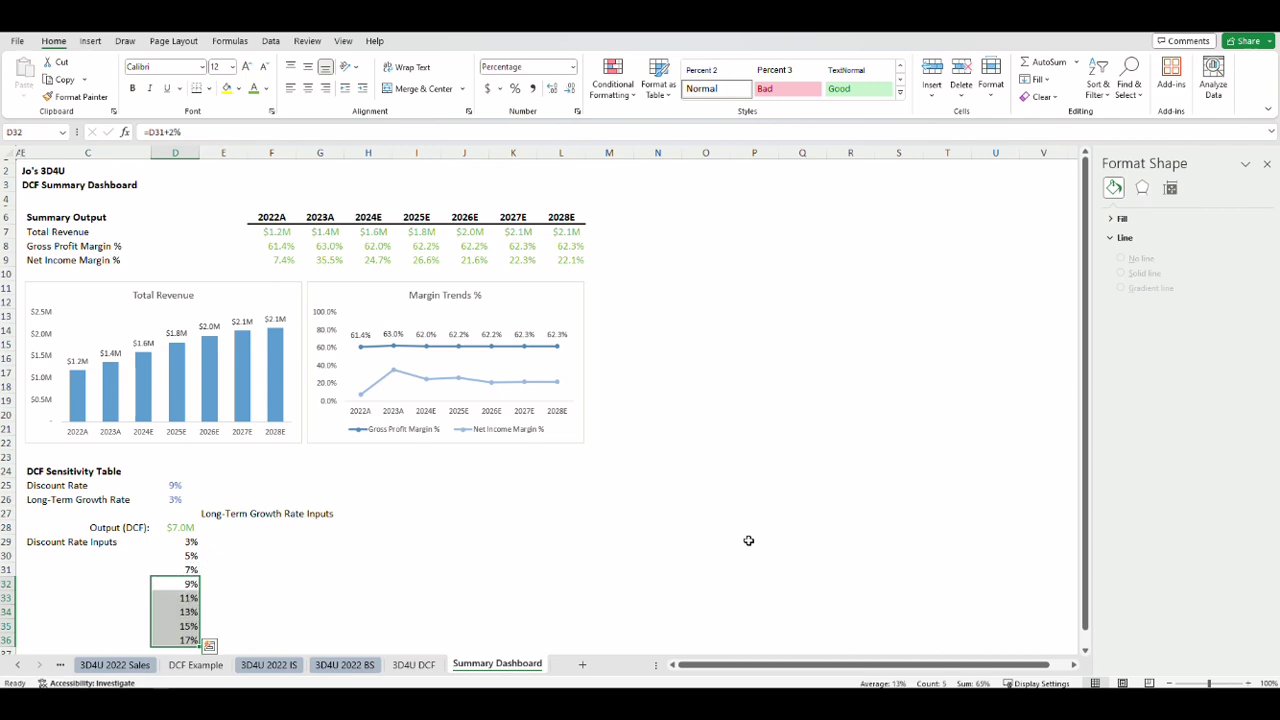
# Clear the surplus discount rate in D36 so that the inputs end at D35.
pyautogui.press('Down')
pyautogui.press('Down')
pyautogui.press('Down')
pyautogui.press('Down')
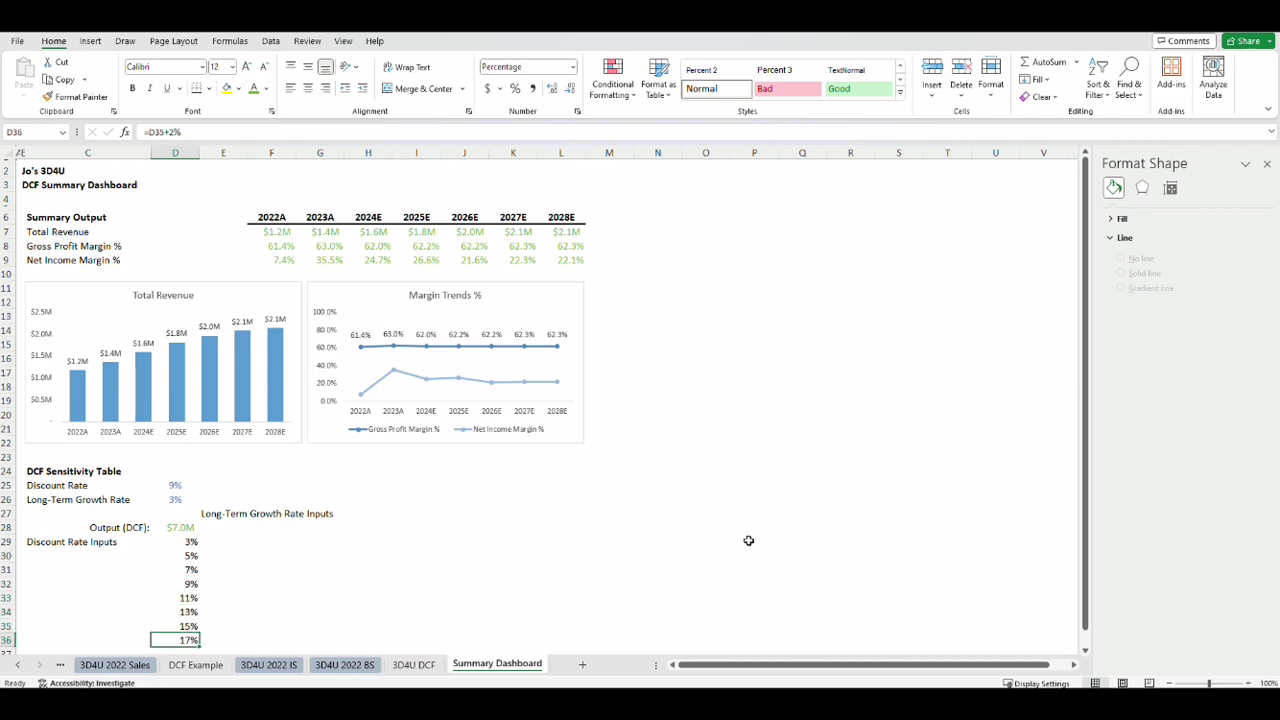
pyautogui.press('Delete')
# Add an outline border around the discount rate inputs in D29:D35.
pyautogui.press('Up')
pyautogui.press('Up')
pyautogui.press('Up')
pyautogui.press('Up')
pyautogui.press('Up')
pyautogui.press('Up')
pyautogui.press('Up')
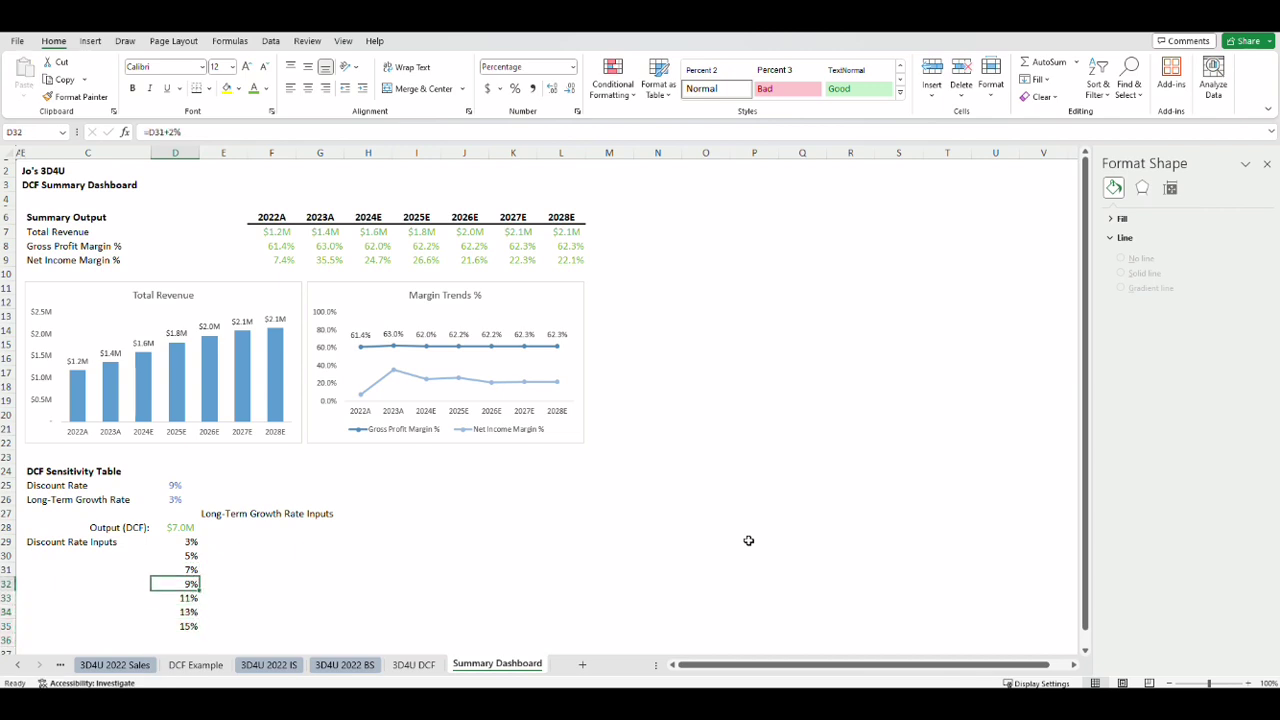
pyautogui.press('Up')
pyautogui.press('Right')
pyautogui.press('Left')
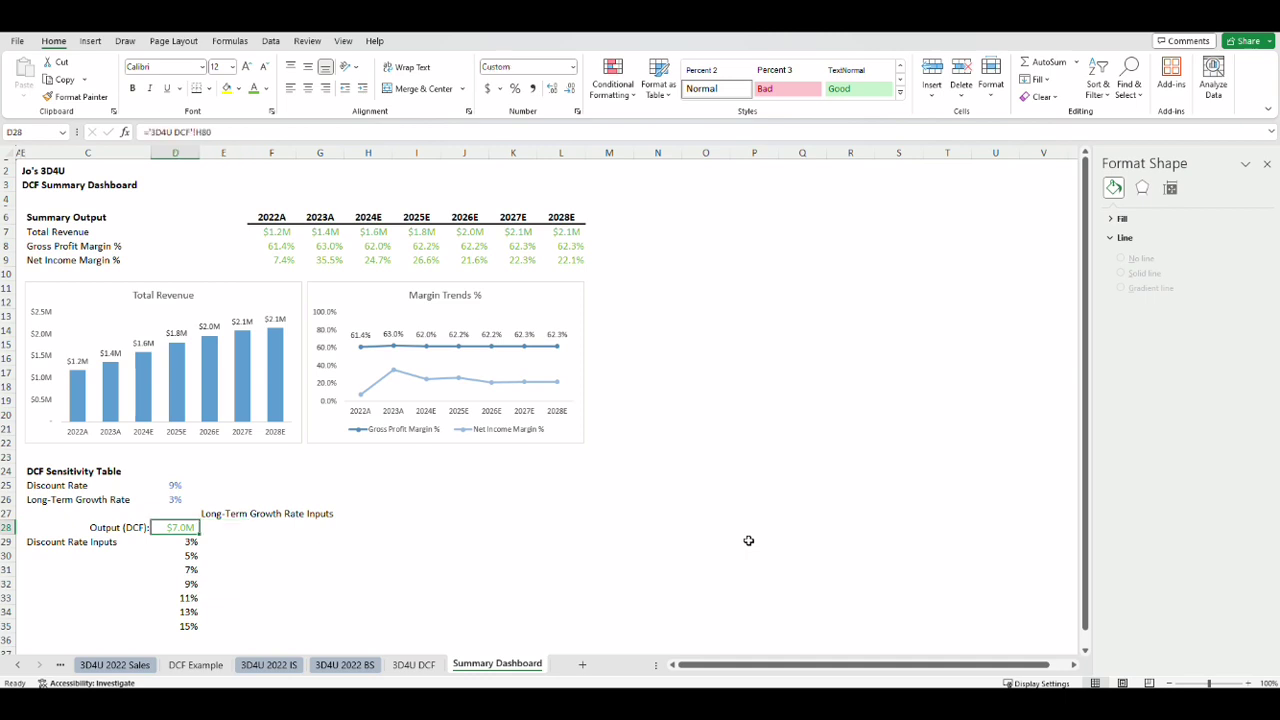
pyautogui.hotkey('ctrl', 'shift', 'Down')
pyautogui.press('h')
pyautogui.press('b')
pyautogui.press('r')
pyautogui.press('Down')
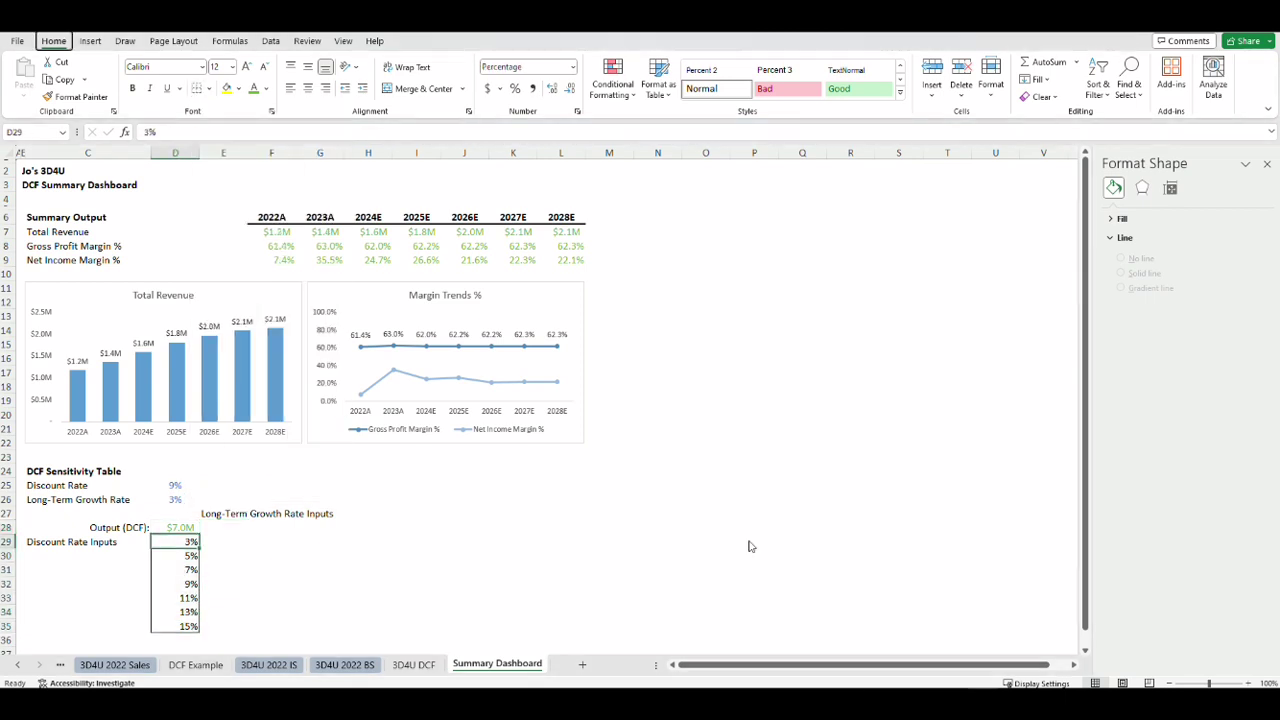
# Enter the first long-term growth rate inputs, 0% in E28 and 1% in F28.
pyautogui.press('Right')
pyautogui.press('Up')
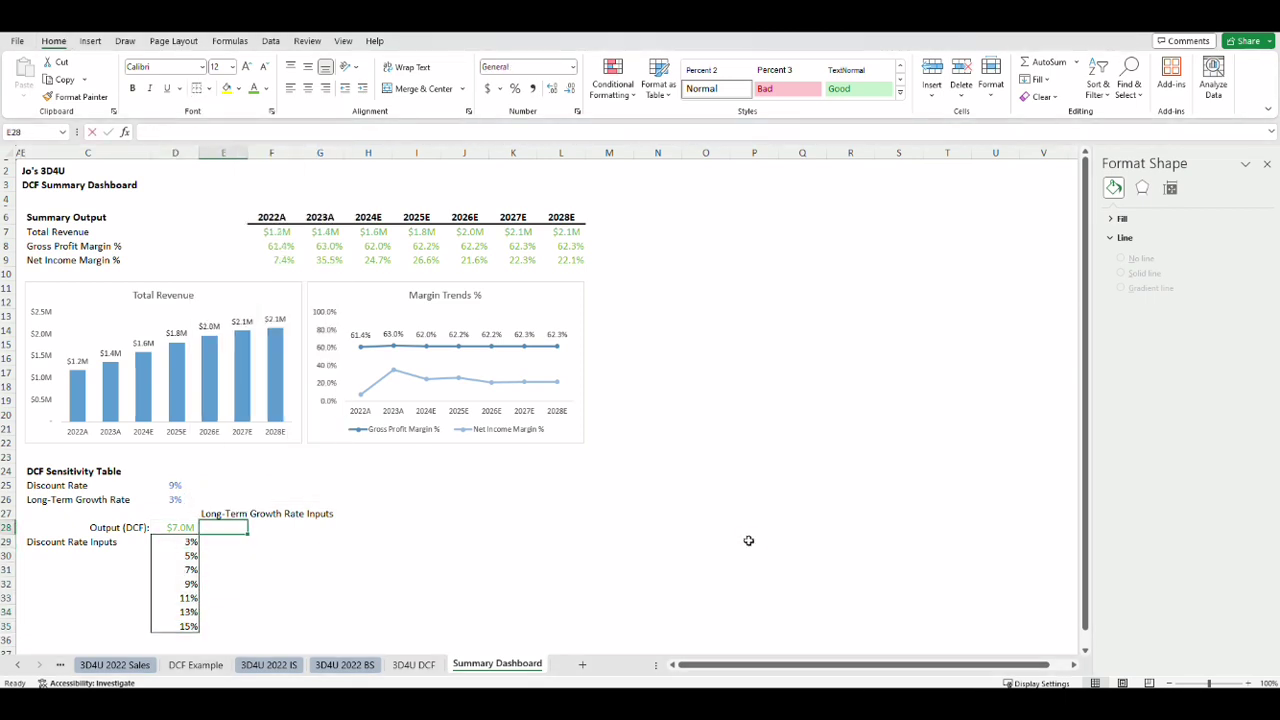
pyautogui.write('0%')
pyautogui.press('Tab')
pyautogui.write('1')
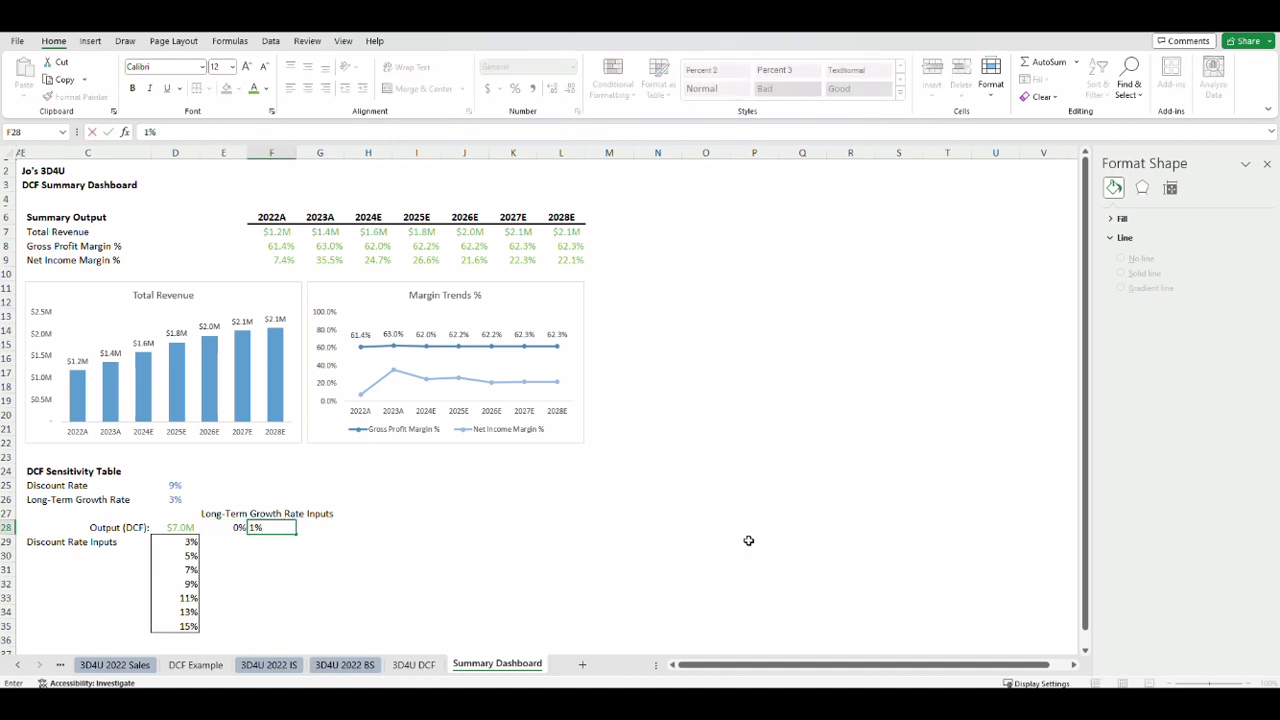
pyautogui.press('Tab')
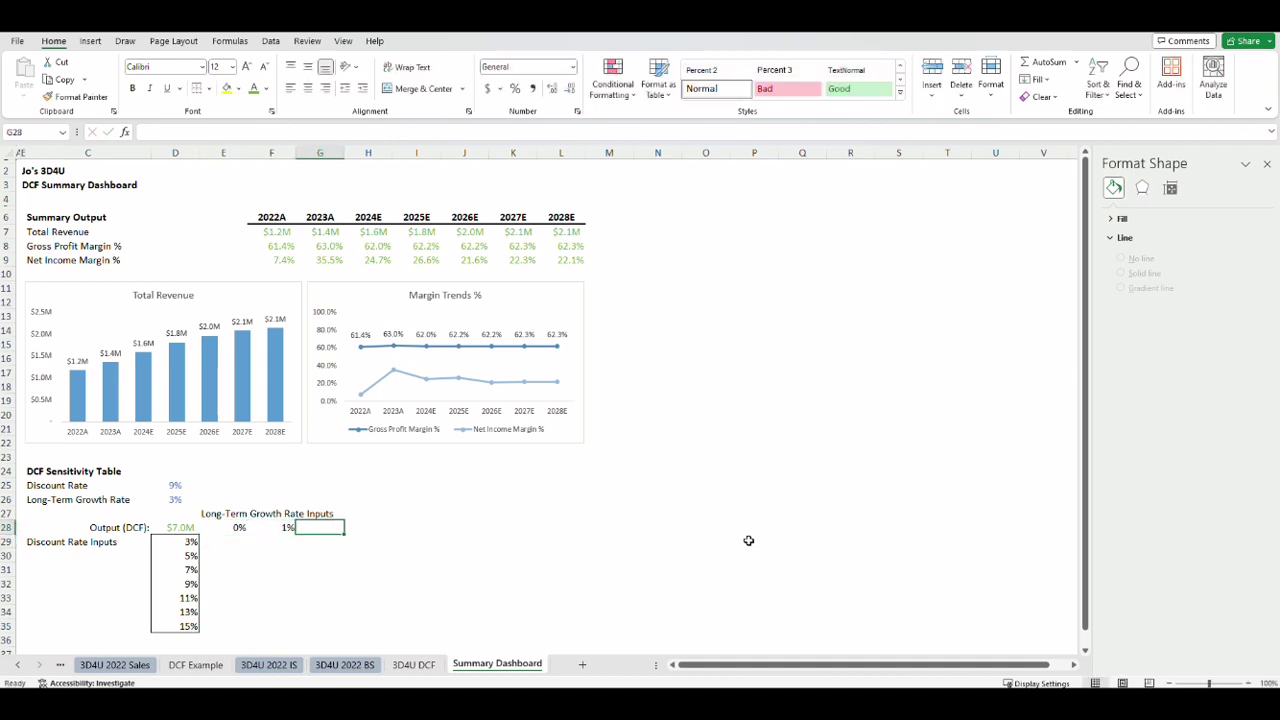
# Try the formula =F28+1 in G28 for the next growth rate input.
pyautogui.press('Left')
pyautogui.press('Right')
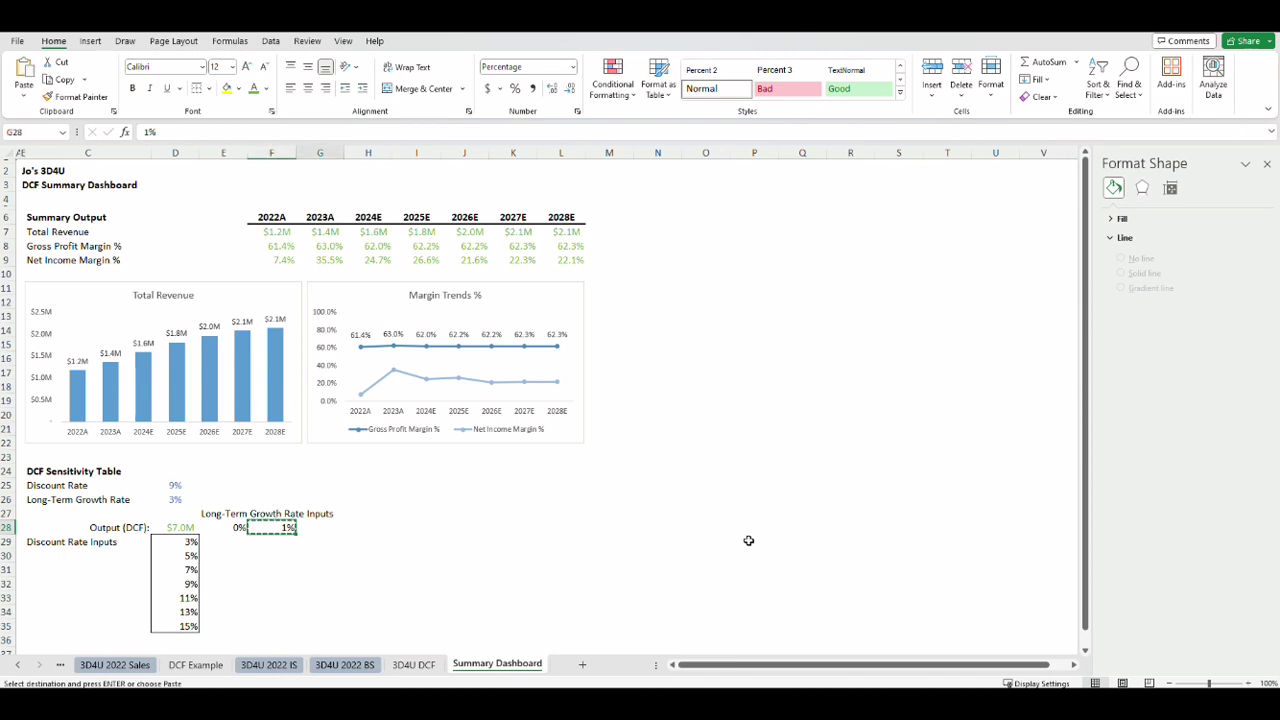
pyautogui.write('=')
pyautogui.press('Left')
pyautogui.write('+1')
pyautogui.press('Return')
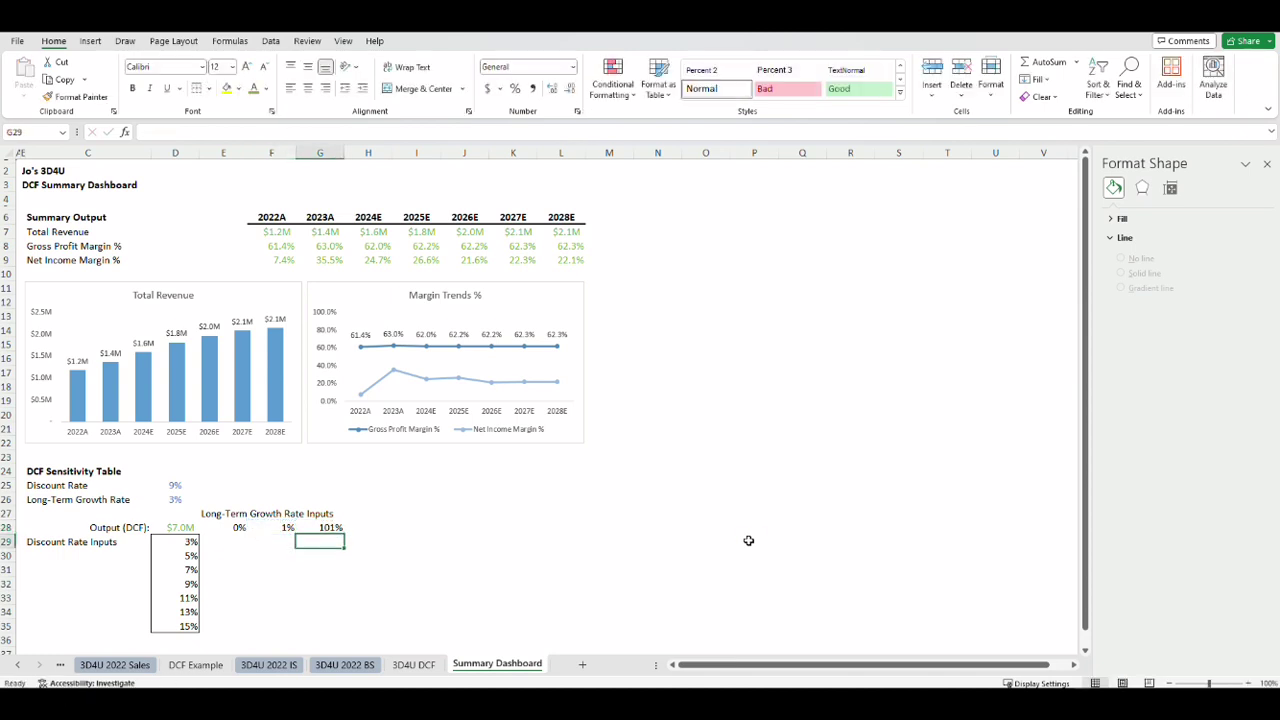
# Replace the growth rate formula in G28 with =F28+1%.
pyautogui.press('Up')
pyautogui.write('=')
pyautogui.press('Left')
pyautogui.write('+')
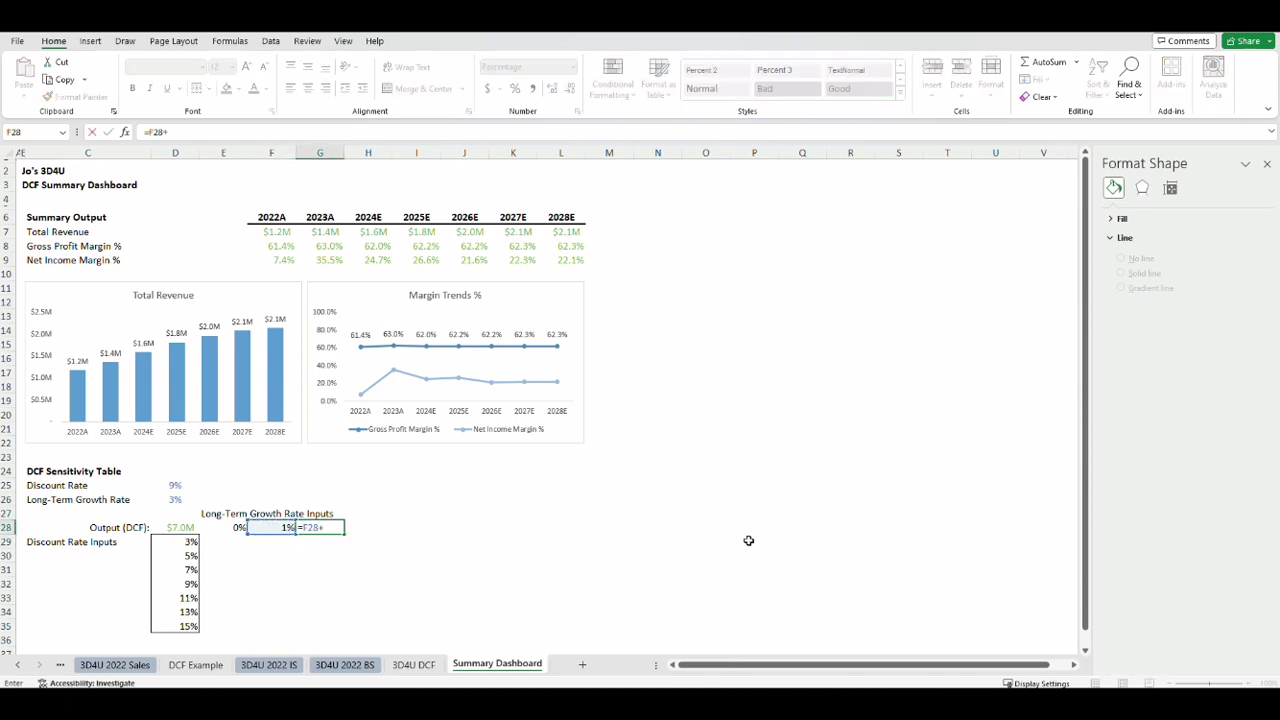
pyautogui.write('1')
pyautogui.press('Return')
# Copy the G28 growth rate formula across into H28:L28.
pyautogui.press('Up')
pyautogui.hotkey('ctrl', 'c')
pyautogui.press('Right')
pyautogui.hotkey('shift', 'Right')
pyautogui.hotkey('shift', 'Right')
pyautogui.hotkey('shift', 'Right')
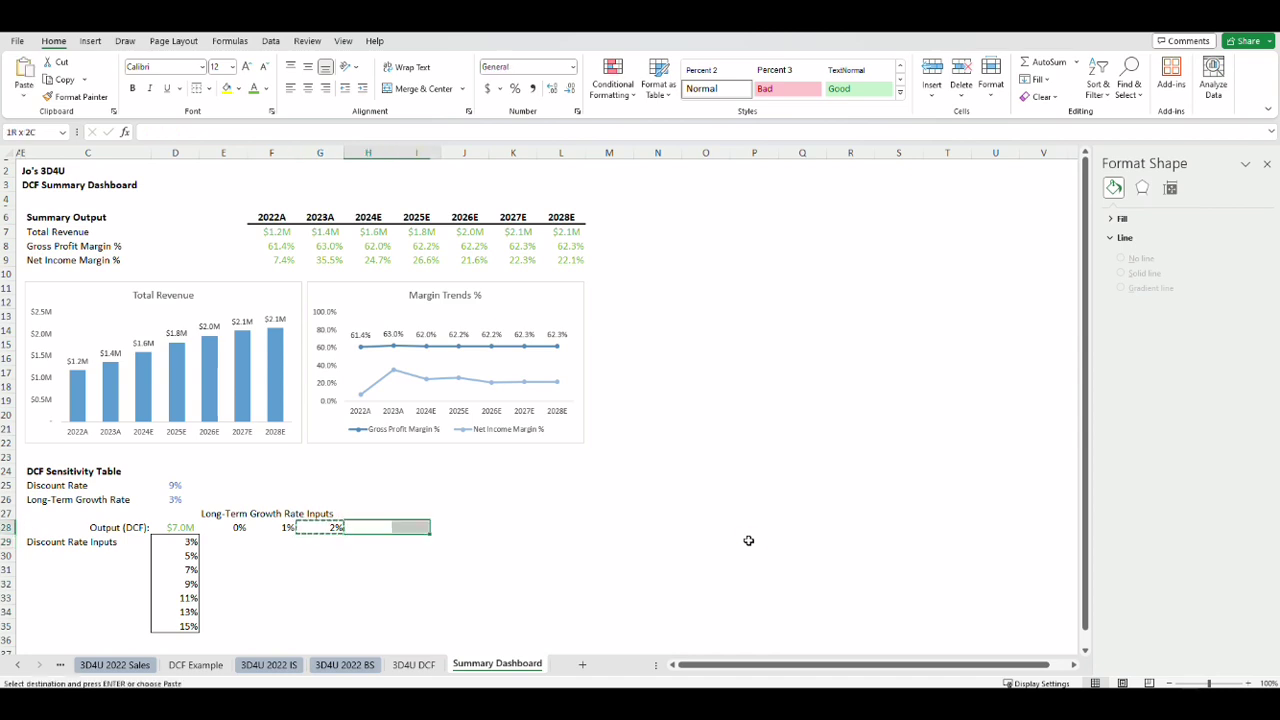
pyautogui.hotkey('shift', 'Right')
pyautogui.hotkey('ctrl', 'v')
pyautogui.press('Escape')
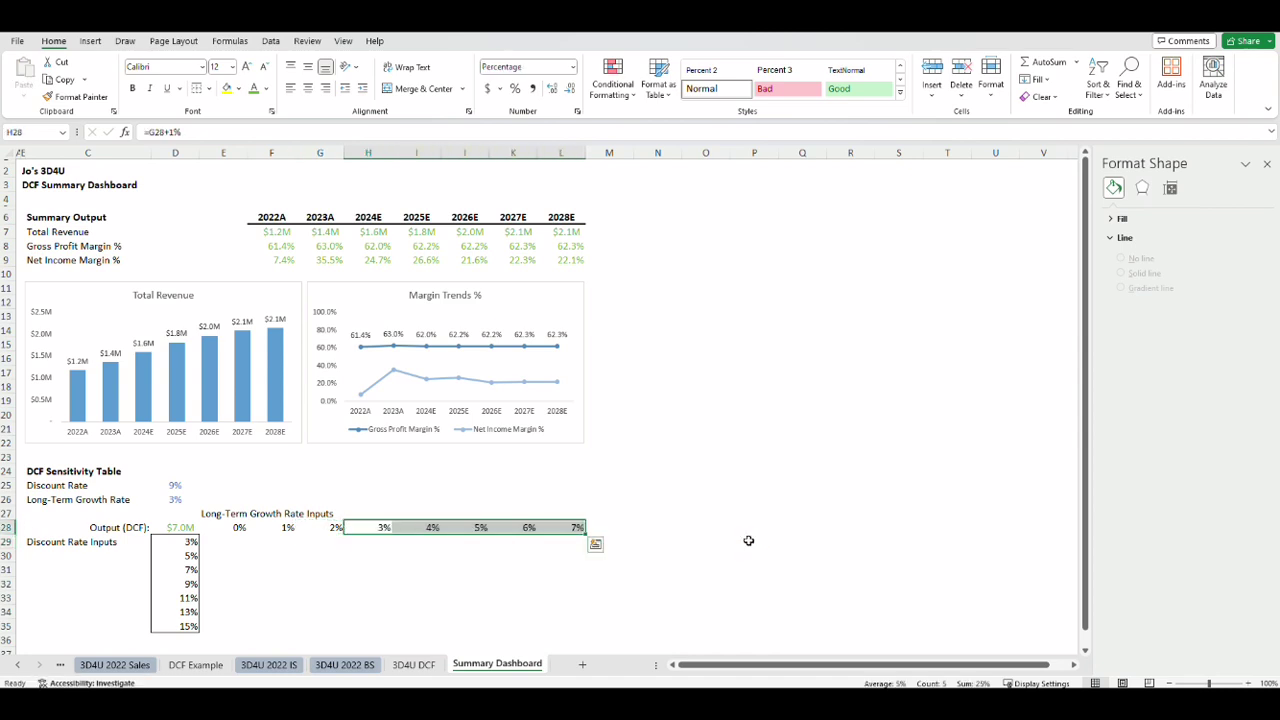
# Add an outline border around the growth rate inputs in E28:L28.
pyautogui.press('Left')
pyautogui.press('Left')
pyautogui.press('Left')
pyautogui.hotkey('ctrl', 'shift', 'Right')
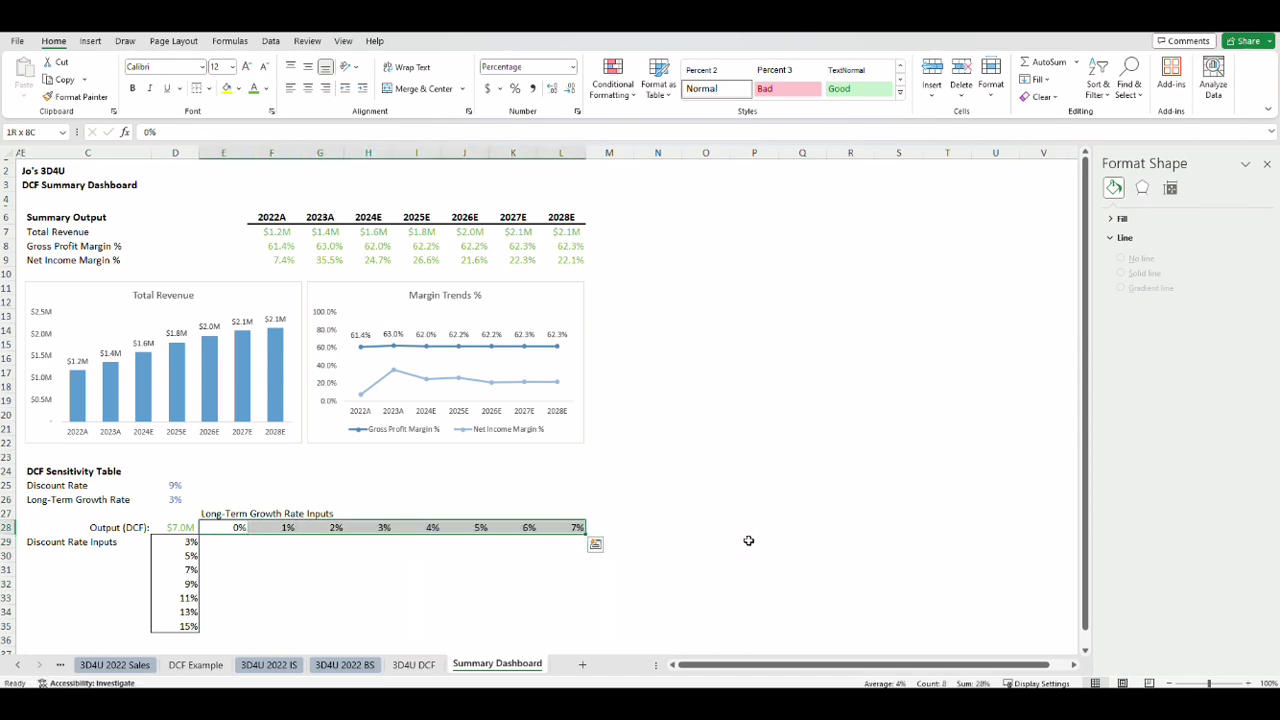
pyautogui.hotkey('alt', 'h')
pyautogui.press('b')
pyautogui.press('o')
# Set the Long-Term Growth Rate Inputs heading to Center Across Selection over E27:L27.
pyautogui.press('Up')
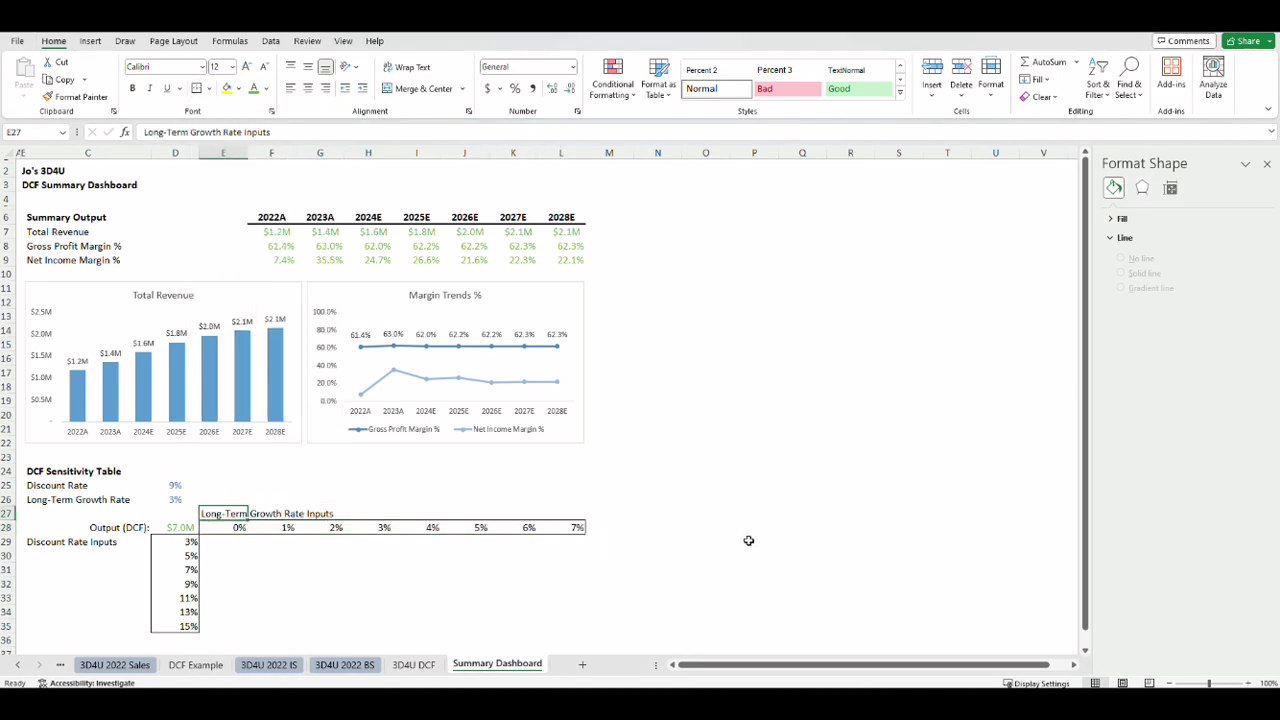
pyautogui.hotkey('shift', 'Right')
pyautogui.hotkey('shift', 'Right')
pyautogui.hotkey('shift', 'Right')
pyautogui.hotkey('shift', 'Right')
pyautogui.hotkey('shift', 'Right')
pyautogui.hotkey('shift', 'Right')
pyautogui.hotkey('shift', 'Right')
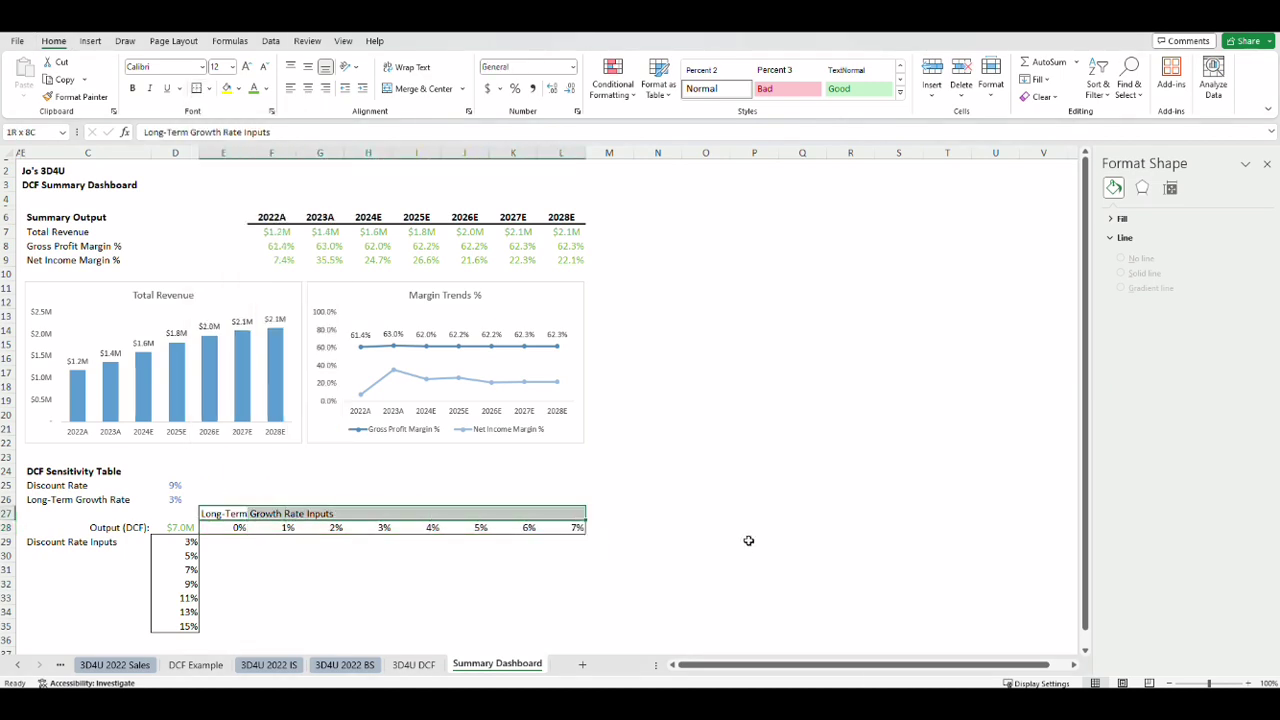
pyautogui.hotkey('ctrl', '1')
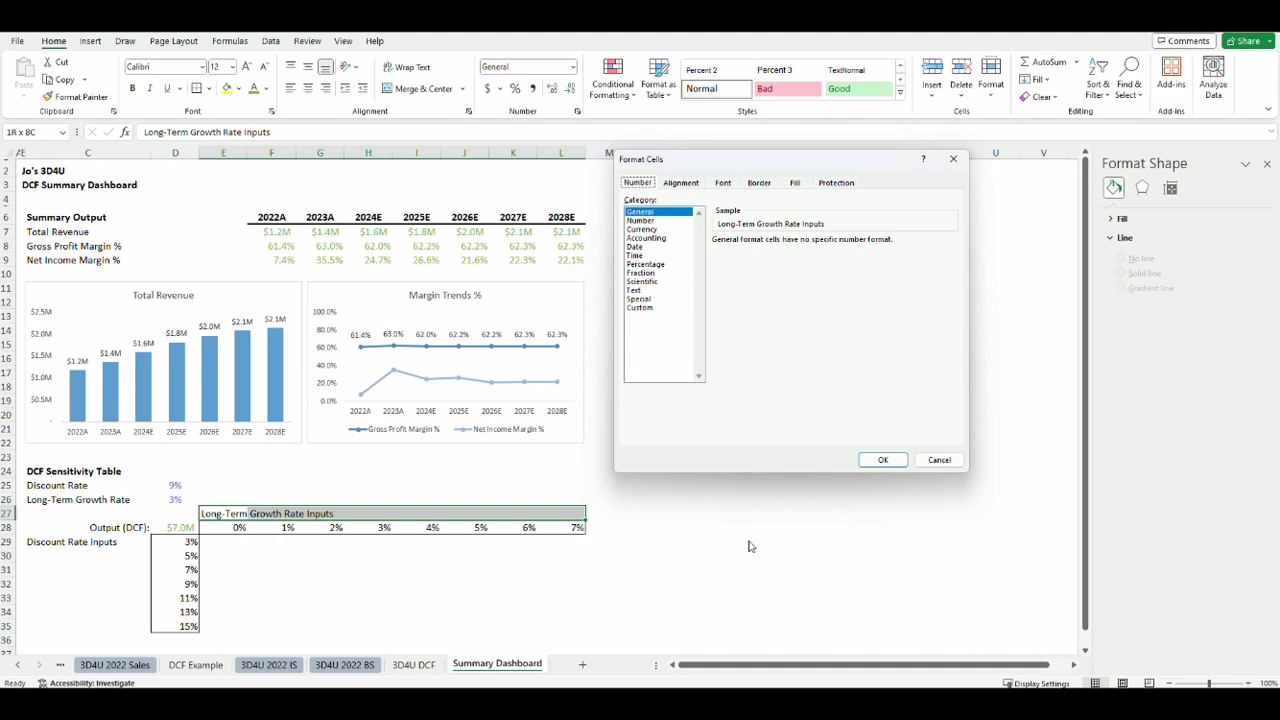
pyautogui.press('Right')
pyautogui.press('Tab')
pyautogui.press('c')
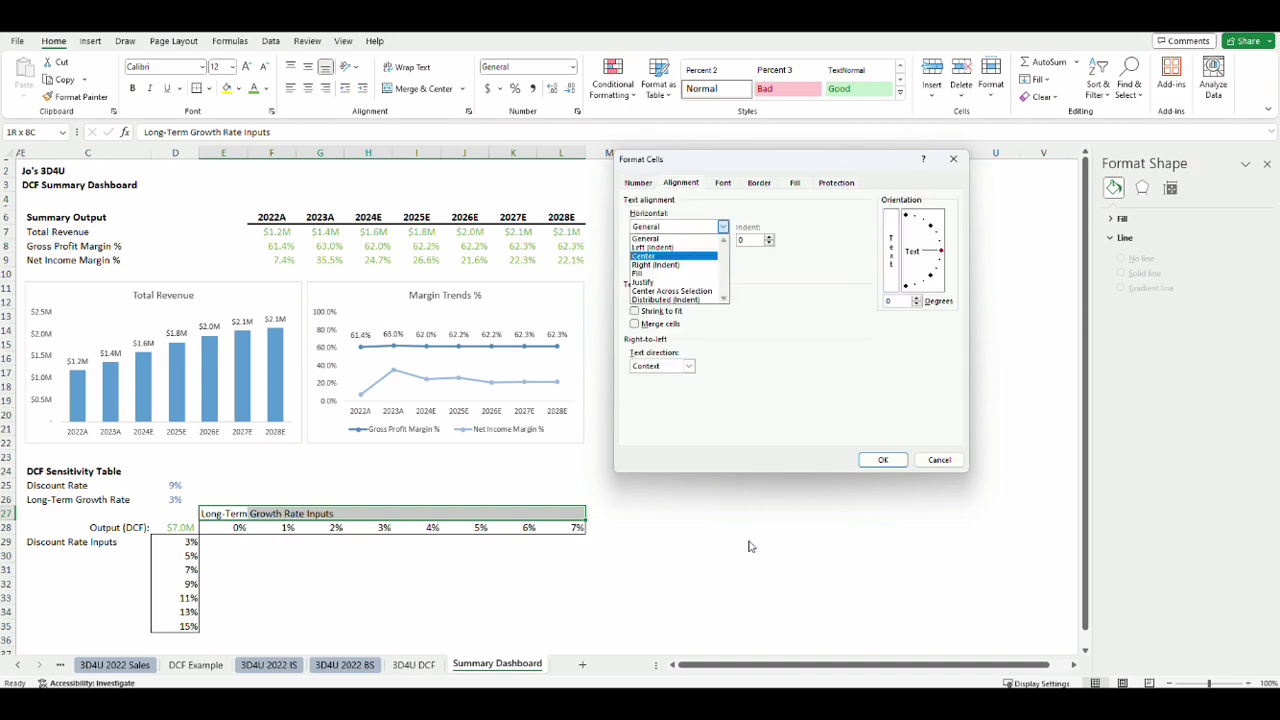
pyautogui.press('c')
pyautogui.press('Return')
pyautogui.press('Return')
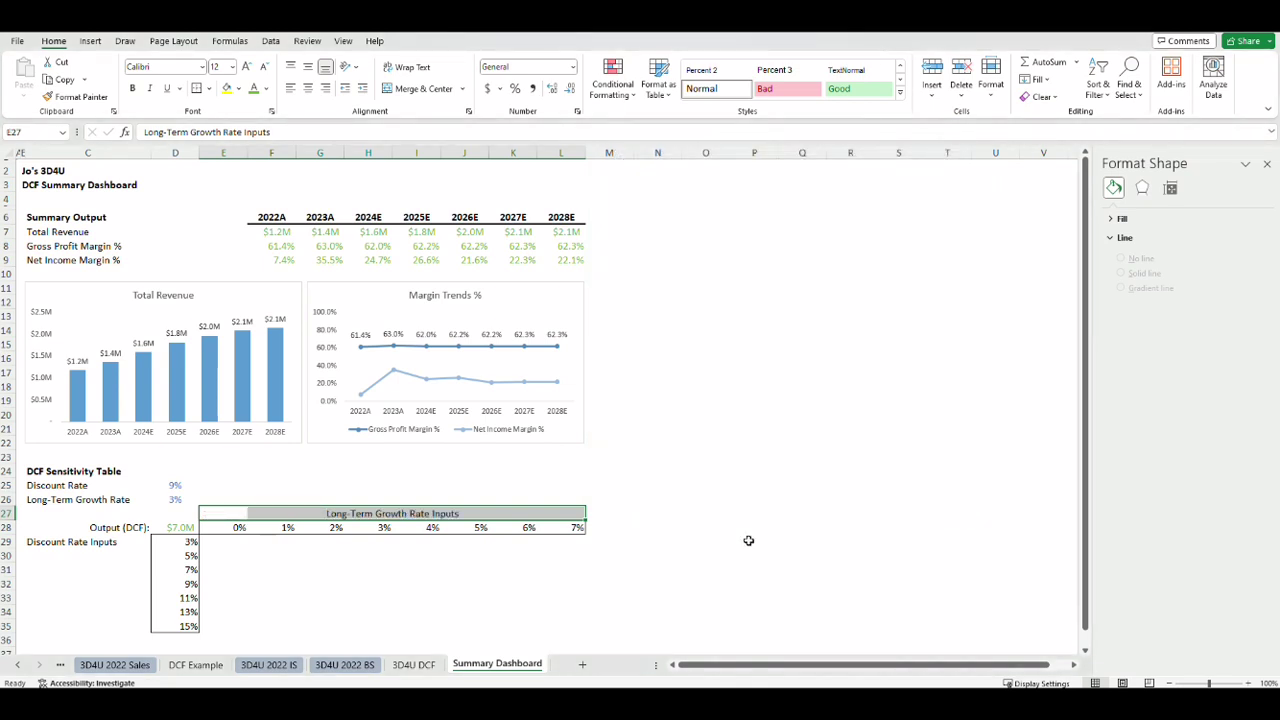
# Insert a text box reading "Discount Rate Inputs" over the empty sensitivity table area.
pyautogui.press('Down')
pyautogui.press('Left')
pyautogui.press('Down')
pyautogui.press('Left')
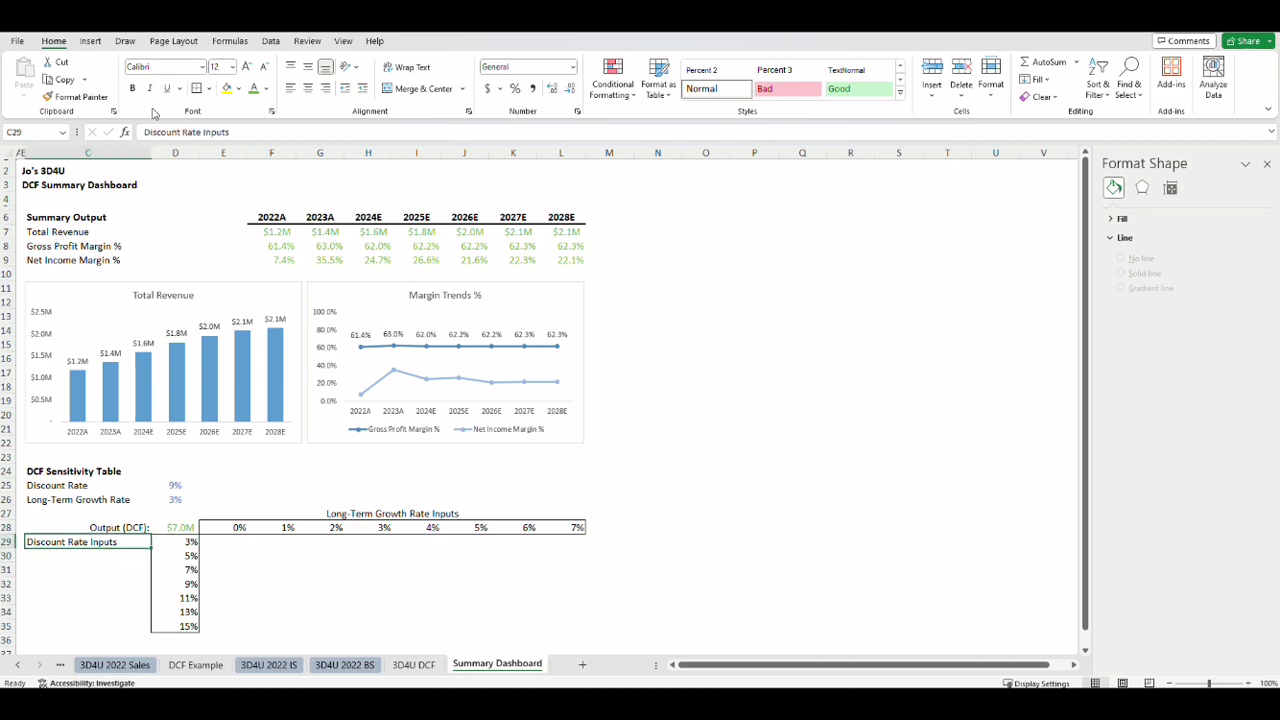
pyautogui.hotkey('alt', 'n')
pyautogui.click(907, 77)
pyautogui.moveTo(253, 554); pyautogui.dragTo(436, 571)
pyautogui.write('Discount Rate Inputs')
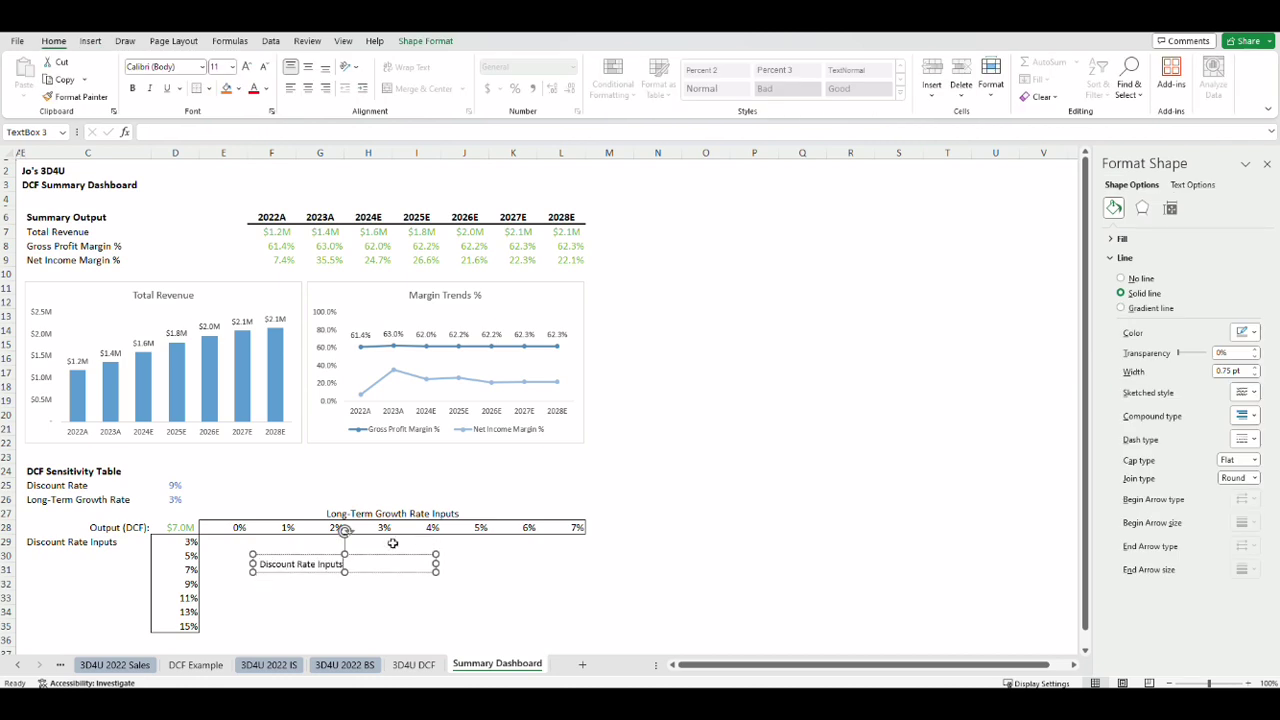
pyautogui.click(396, 588)
pyautogui.click(370, 556)
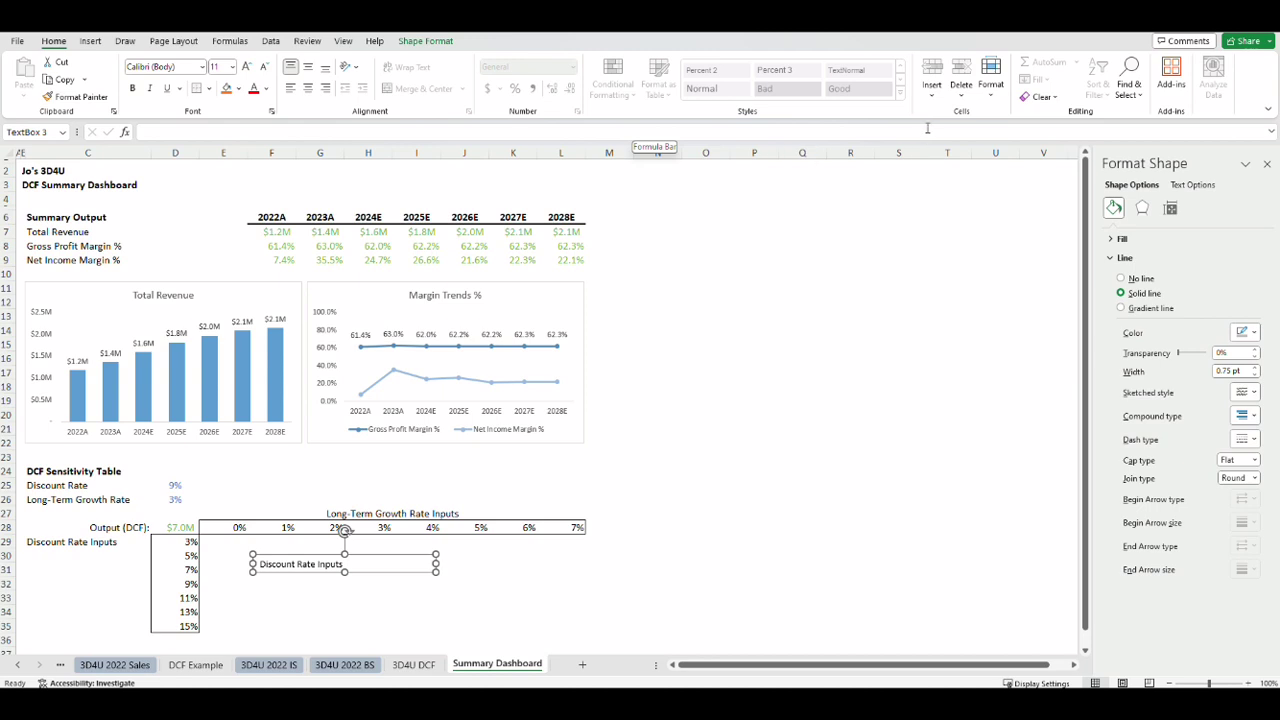
# Remove the outline from the Discount Rate Inputs text box and rotate it 90° to the left.
pyautogui.click(446, 42)
pyautogui.click(518, 80)
pyautogui.click(522, 250)
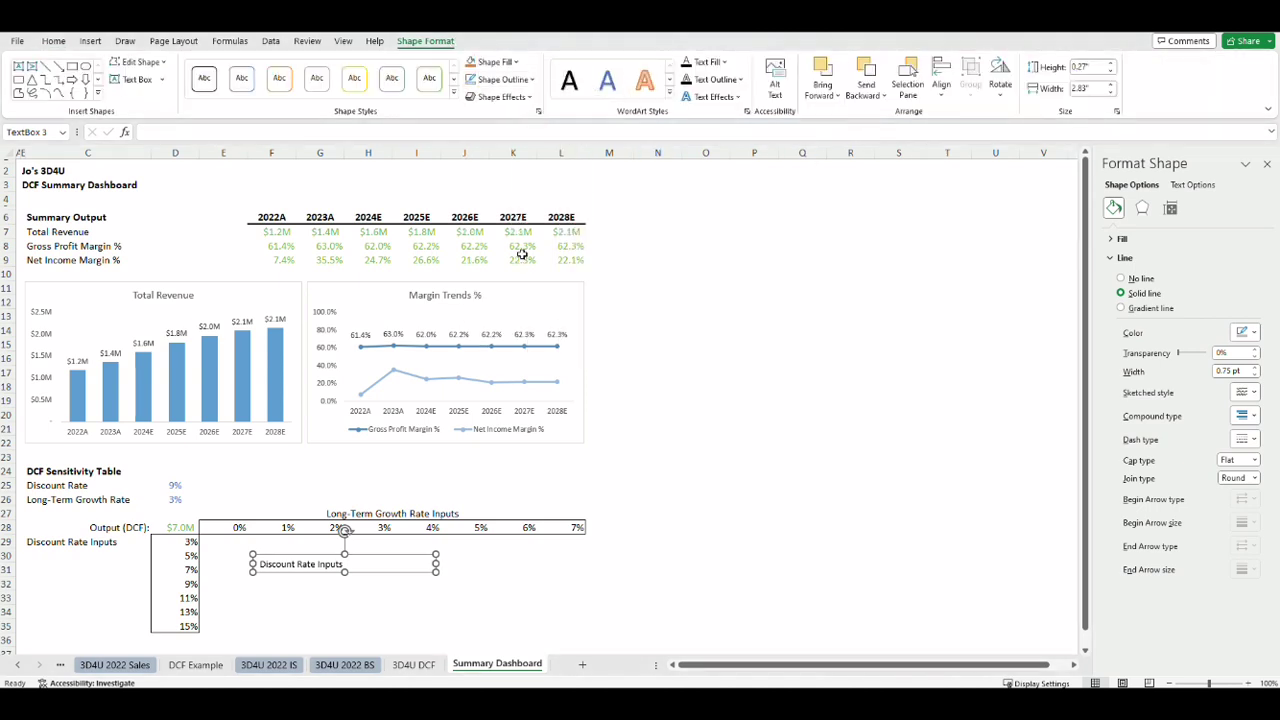
pyautogui.click(1000, 80)
pyautogui.click(1005, 129)
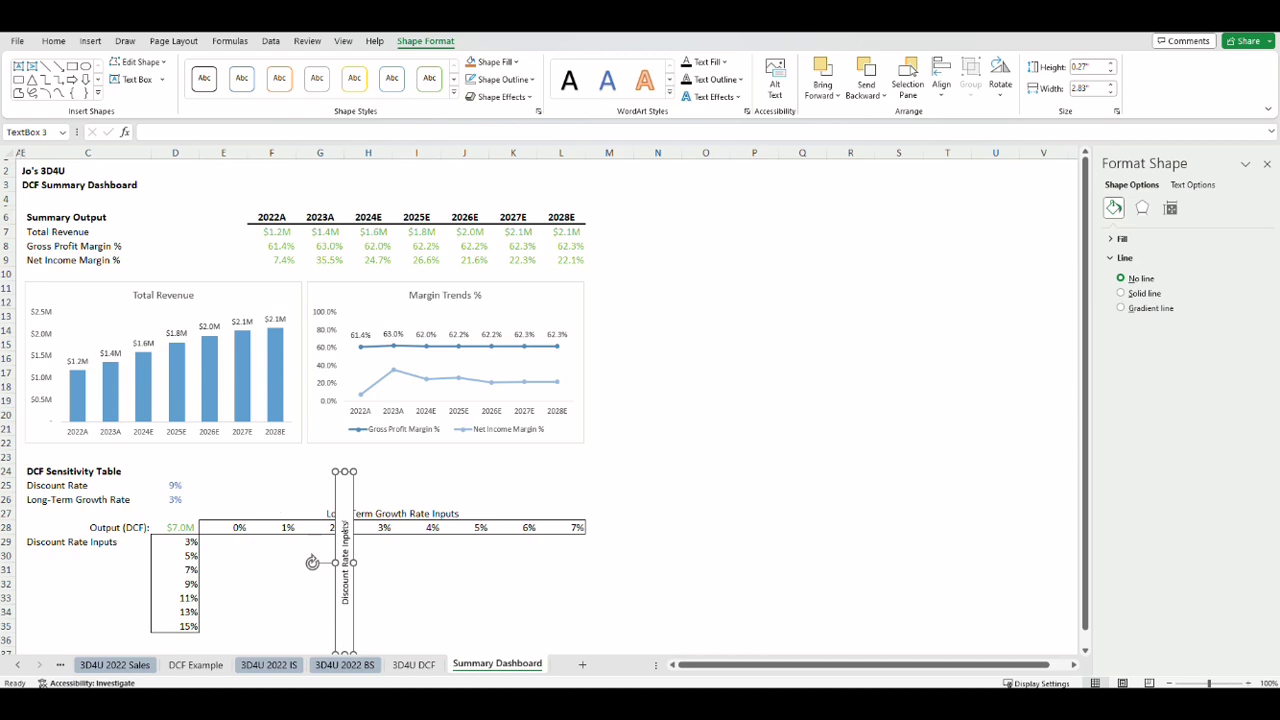
# Move the vertical Discount Rate Inputs label alongside the discount rates and shorten it to span rows 29 to 35.
pyautogui.moveTo(351, 571); pyautogui.dragTo(146, 568)
pyautogui.moveTo(141, 508); pyautogui.dragTo(140, 537)
pyautogui.moveTo(140, 652); pyautogui.dragTo(140, 618)
pyautogui.click(140, 618)
# Create a What-If data table on D28:L35 with D26 as the row input cell and D25 as the column input cell.
pyautogui.moveTo(176, 510); pyautogui.dragTo(563, 610)
pyautogui.press('alt')
pyautogui.press('a')
pyautogui.press('w')
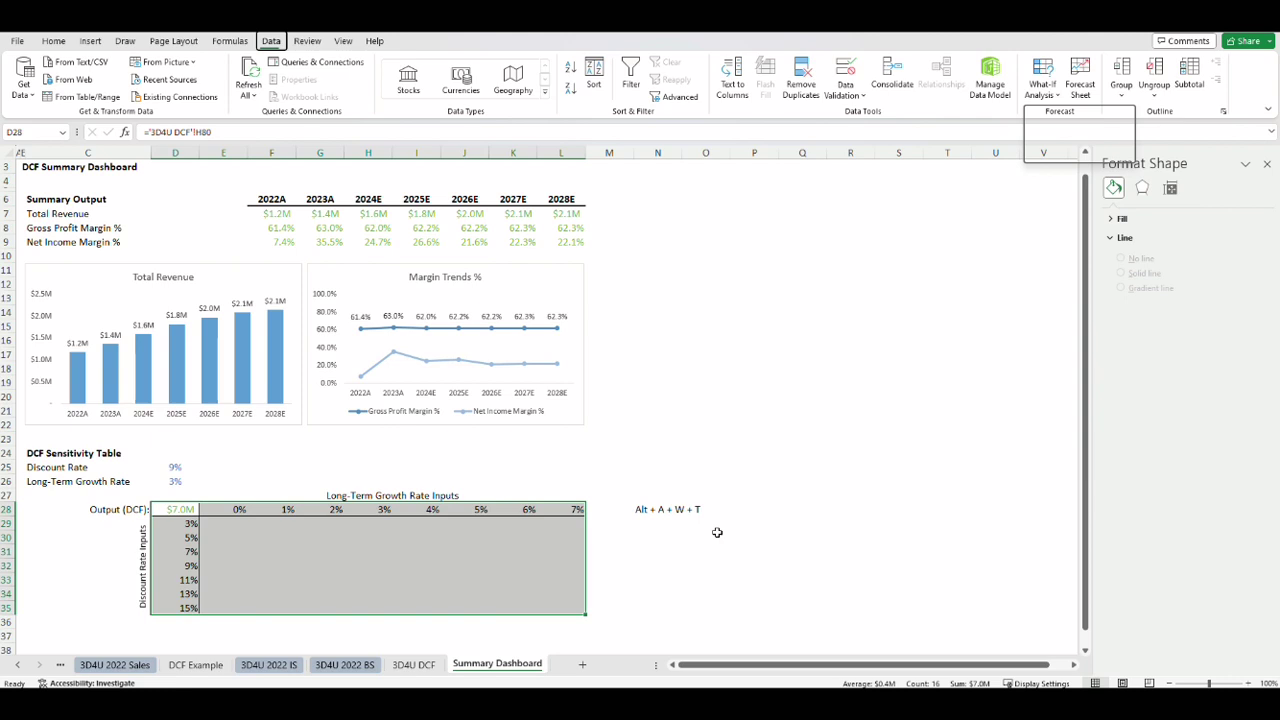
pyautogui.press('t')
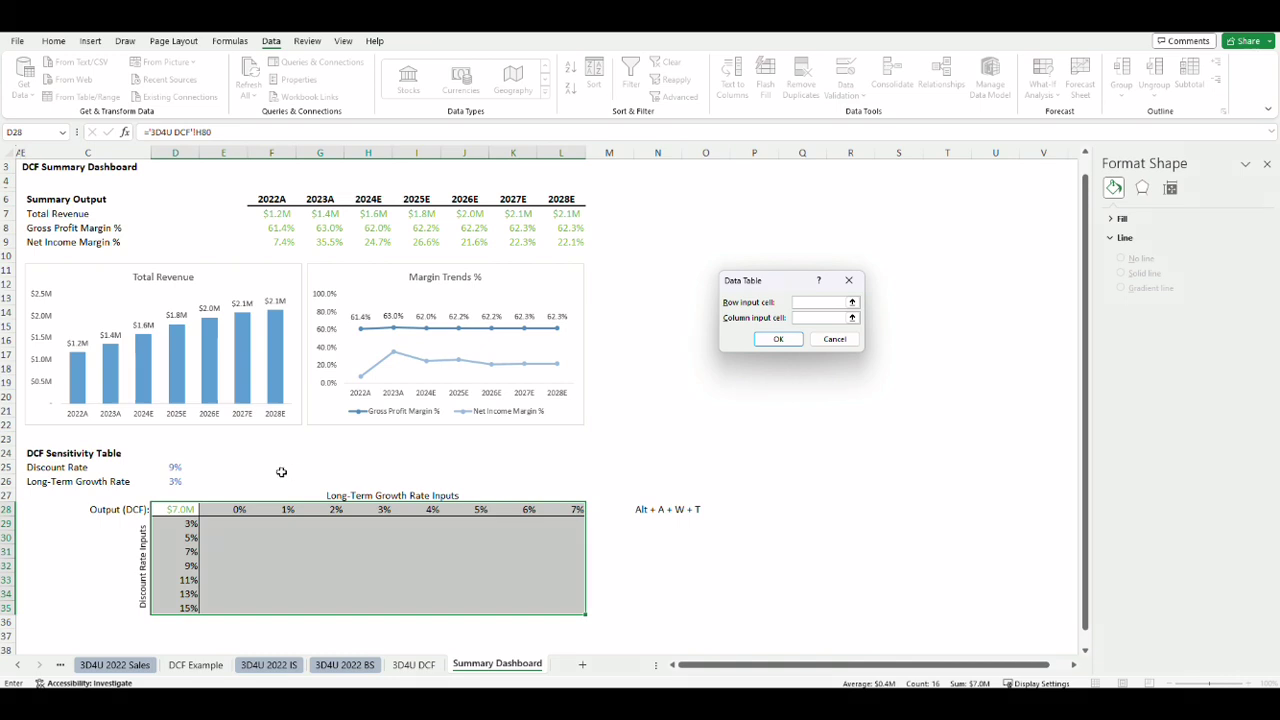
pyautogui.click(175, 481)
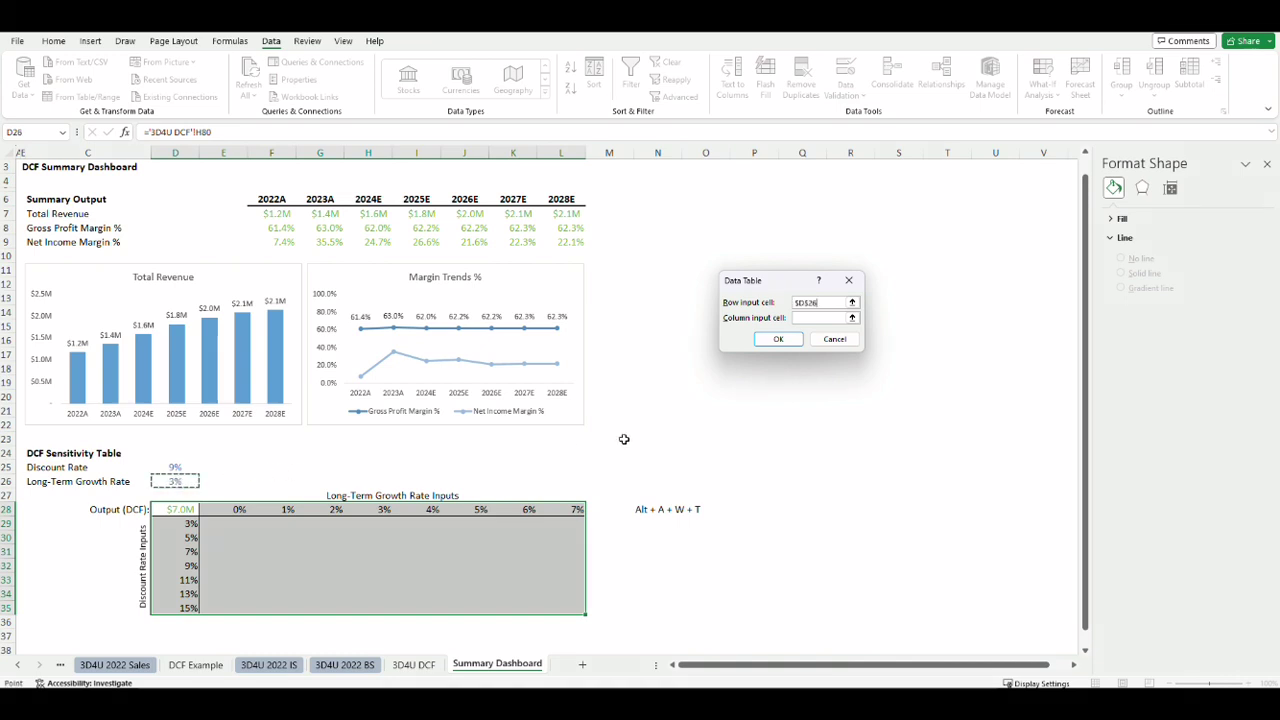
pyautogui.click(853, 317)
pyautogui.click(175, 467)
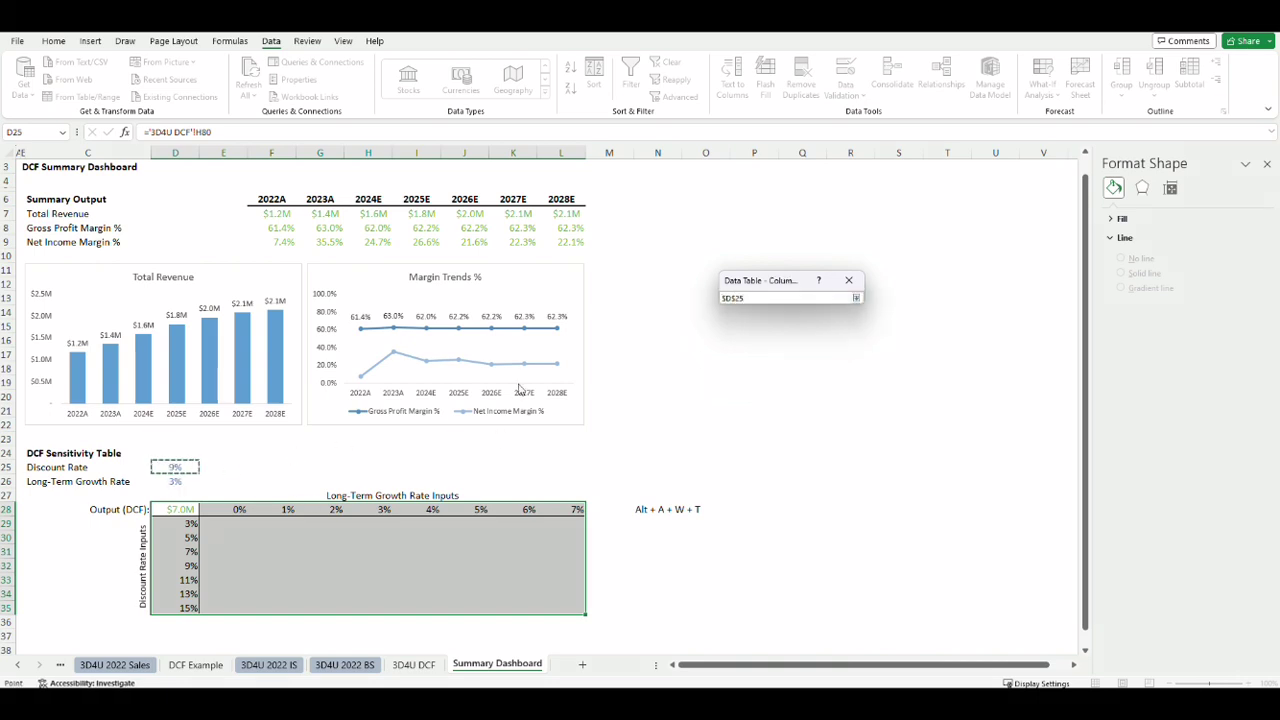
pyautogui.click(855, 297)
pyautogui.click(785, 340)
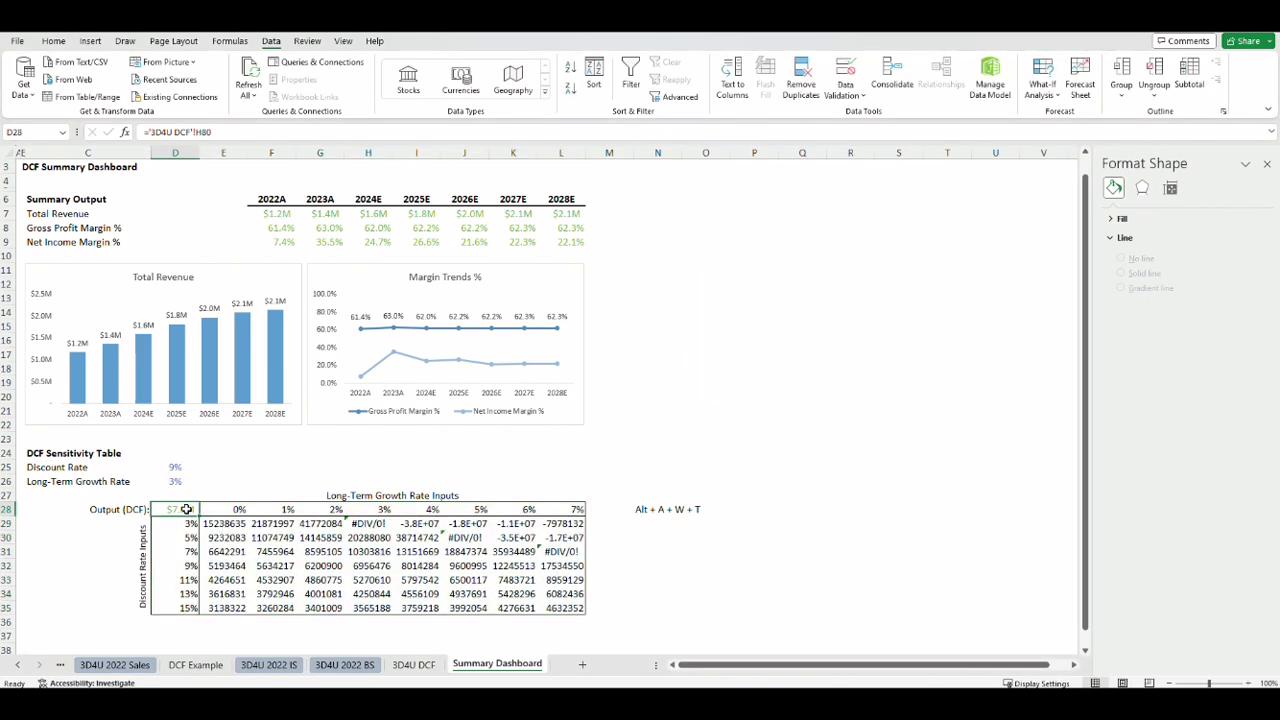
# Paste only the formatting of D28 onto the data table results in E29:L35 and set their font to black.
pyautogui.hotkey('ctrl', 'c')
pyautogui.moveTo(230, 526); pyautogui.dragTo(574, 616)
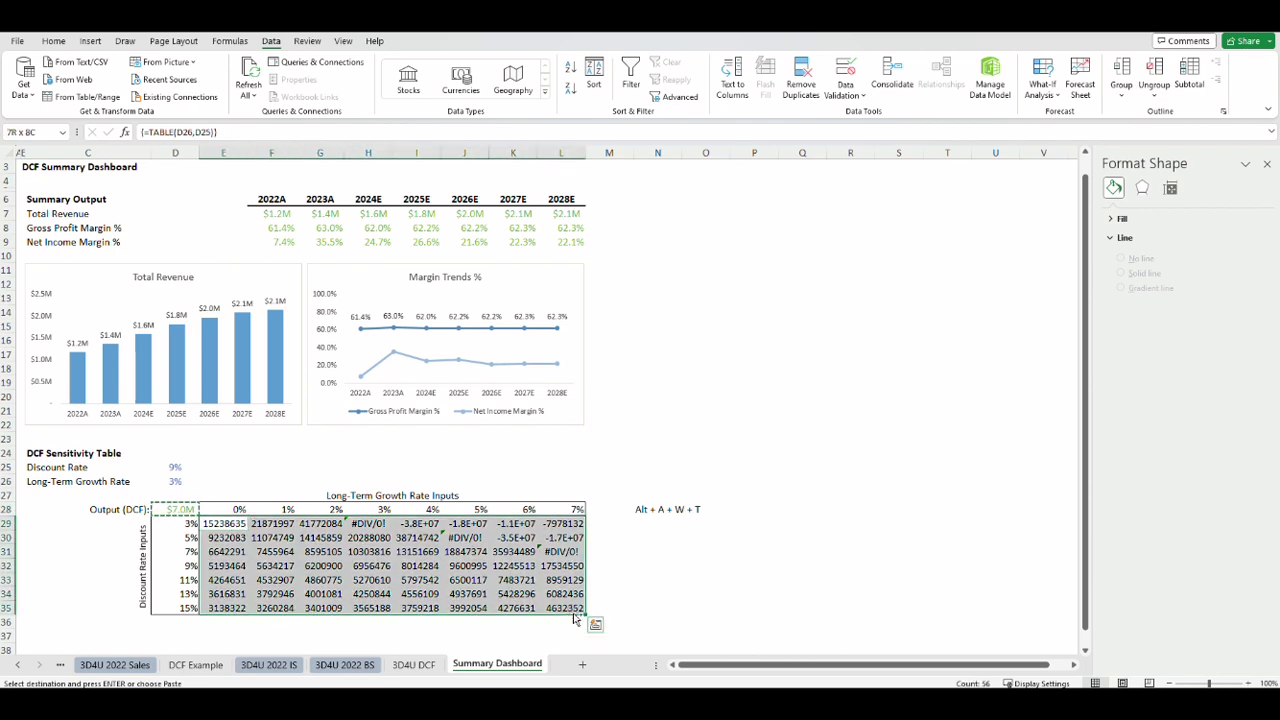
pyautogui.hotkey('ctrl', 'alt', 'v')
pyautogui.press('t')
pyautogui.press('Return')
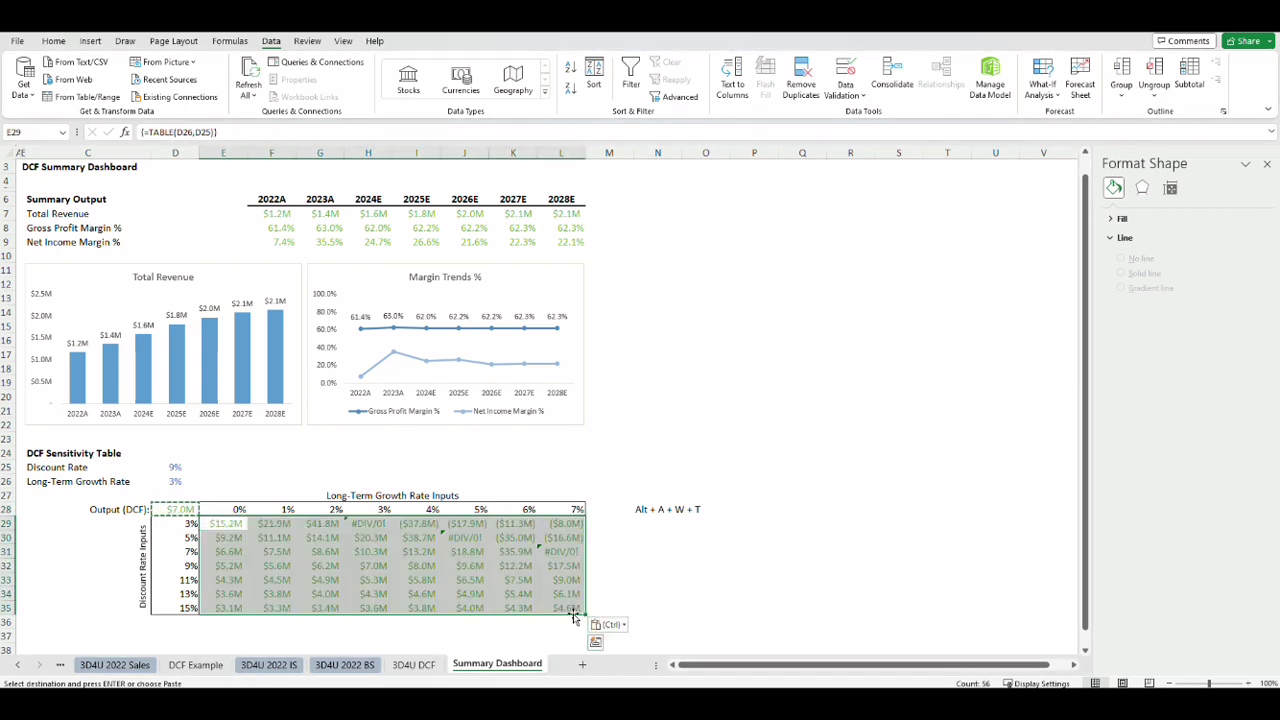
pyautogui.press('Escape')
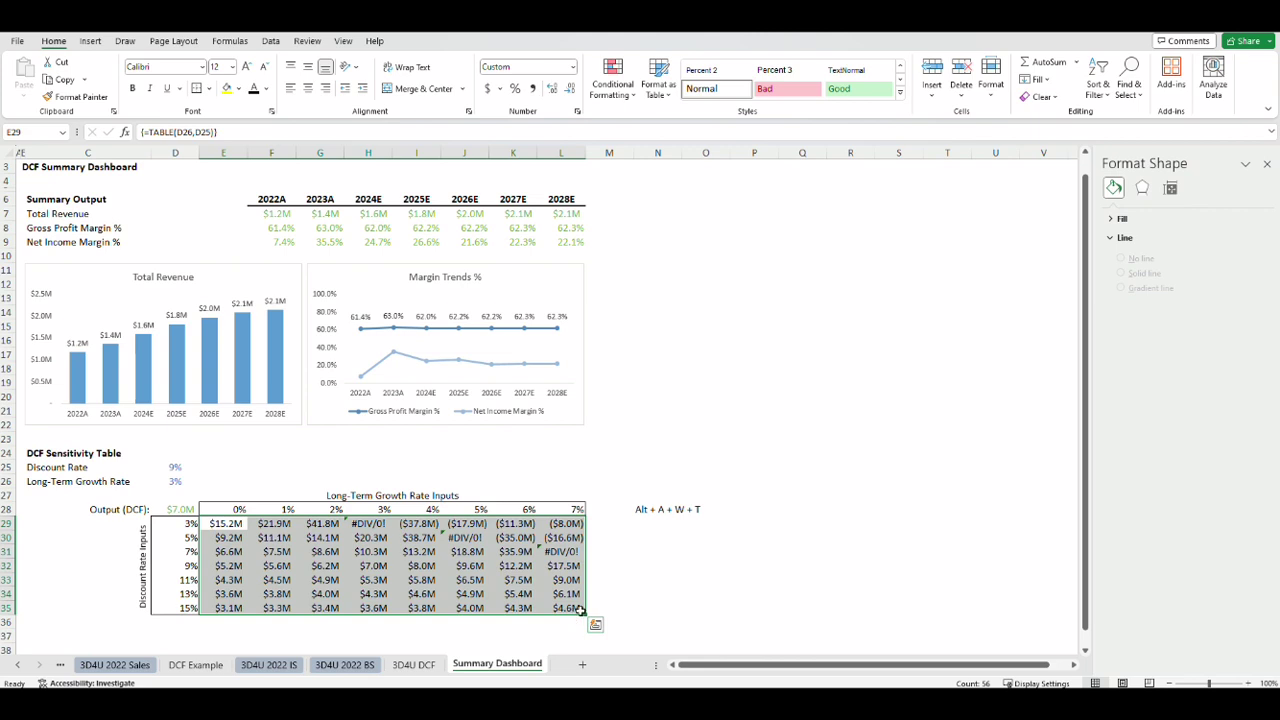
# Check the sensitivity table result in H32 for the 9% discount rate and 3% growth rate.
pyautogui.click(620, 594)
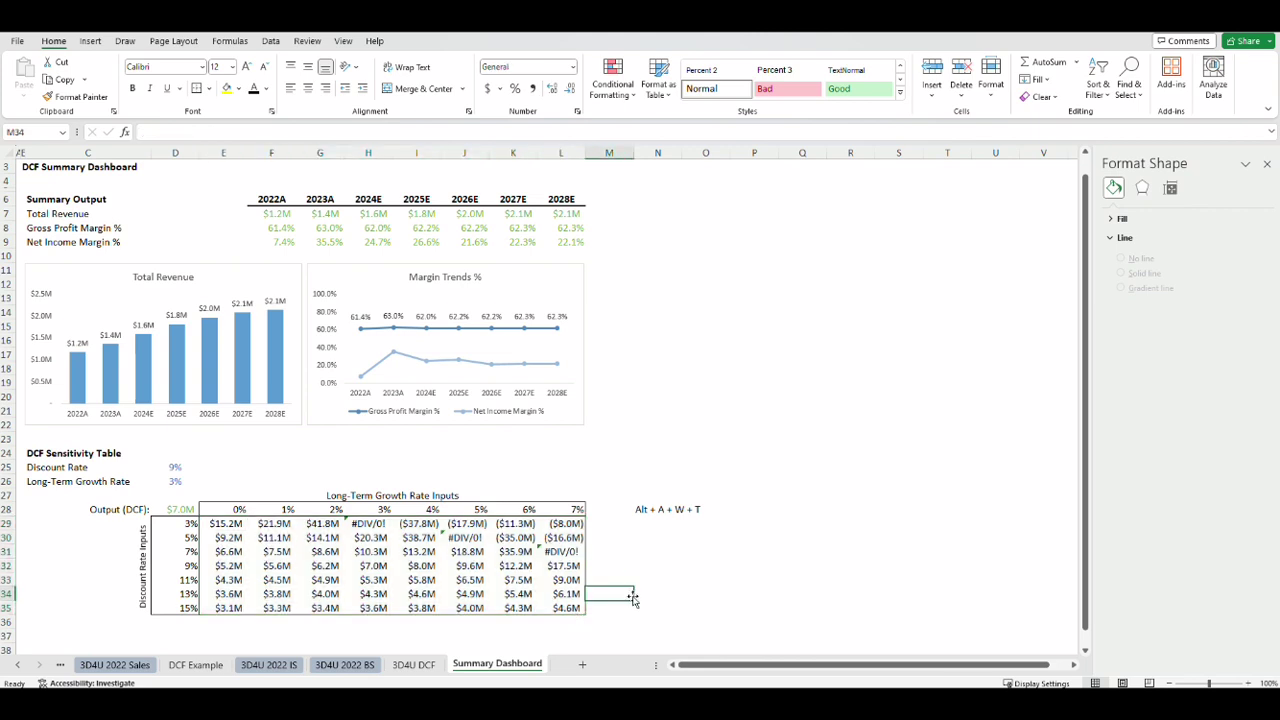
pyautogui.click(366, 567)
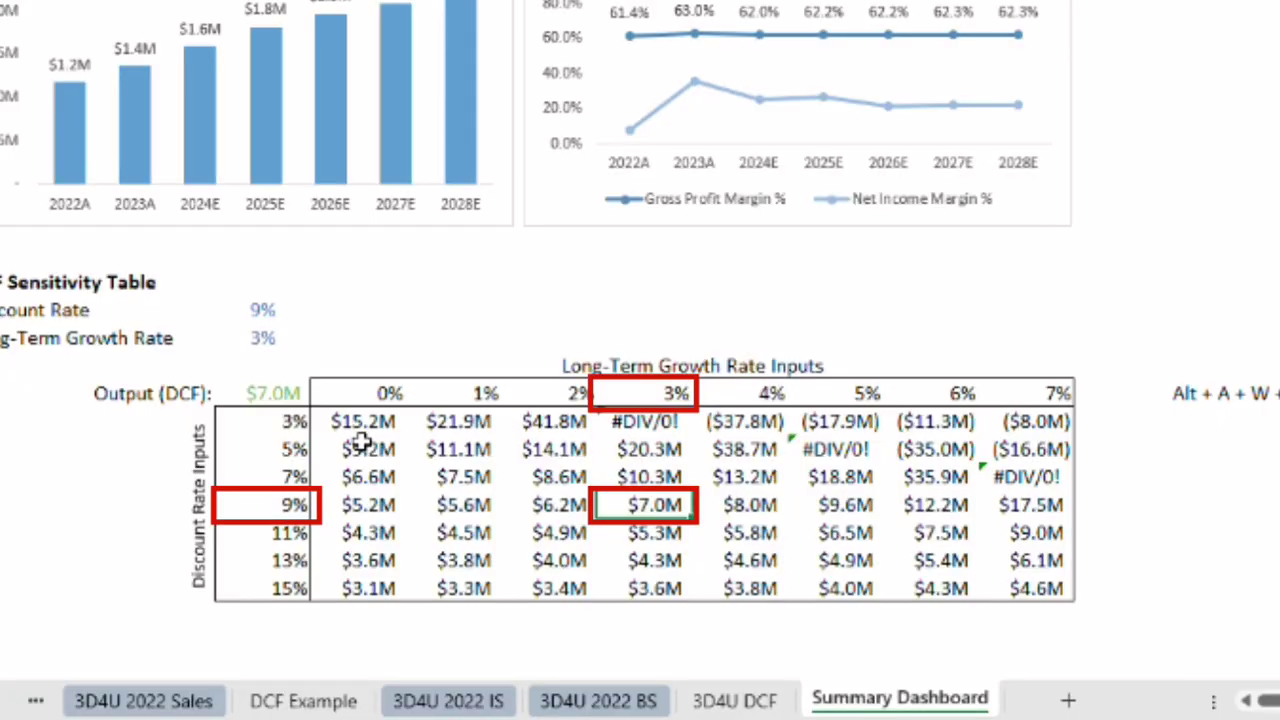
pyautogui.click(1166, 566)
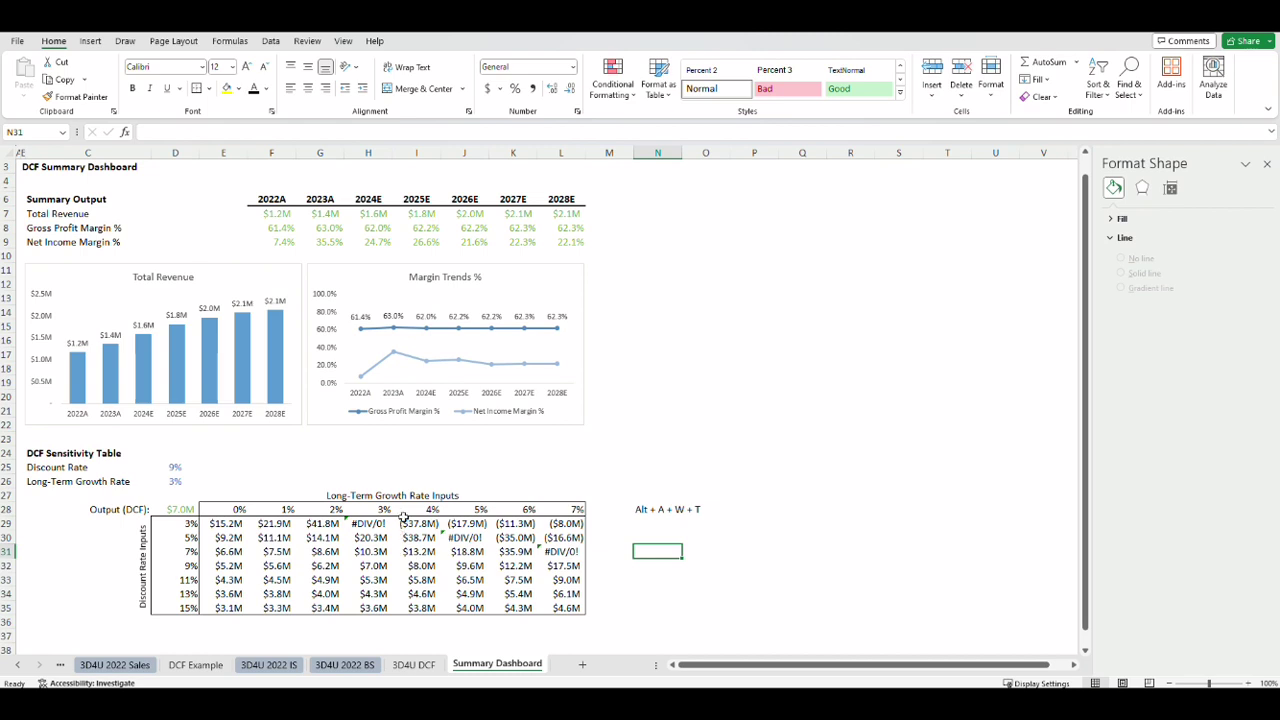
# Examine the error cells H29, J30 and L31 together with their matching discount and growth rate inputs.
pyautogui.click(648, 420)
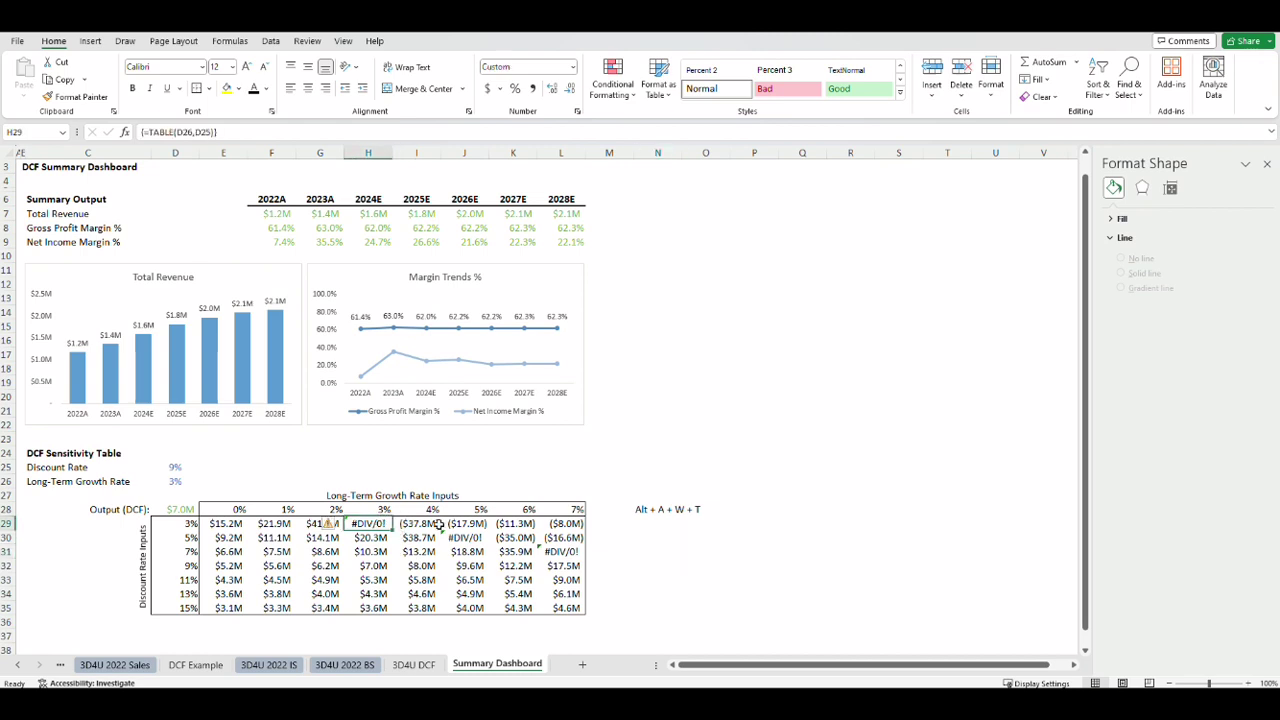
pyautogui.keyDown('ctrl'); pyautogui.click(460, 537); pyautogui.keyUp('ctrl')
pyautogui.keyDown('ctrl'); pyautogui.click(561, 552); pyautogui.keyUp('ctrl')
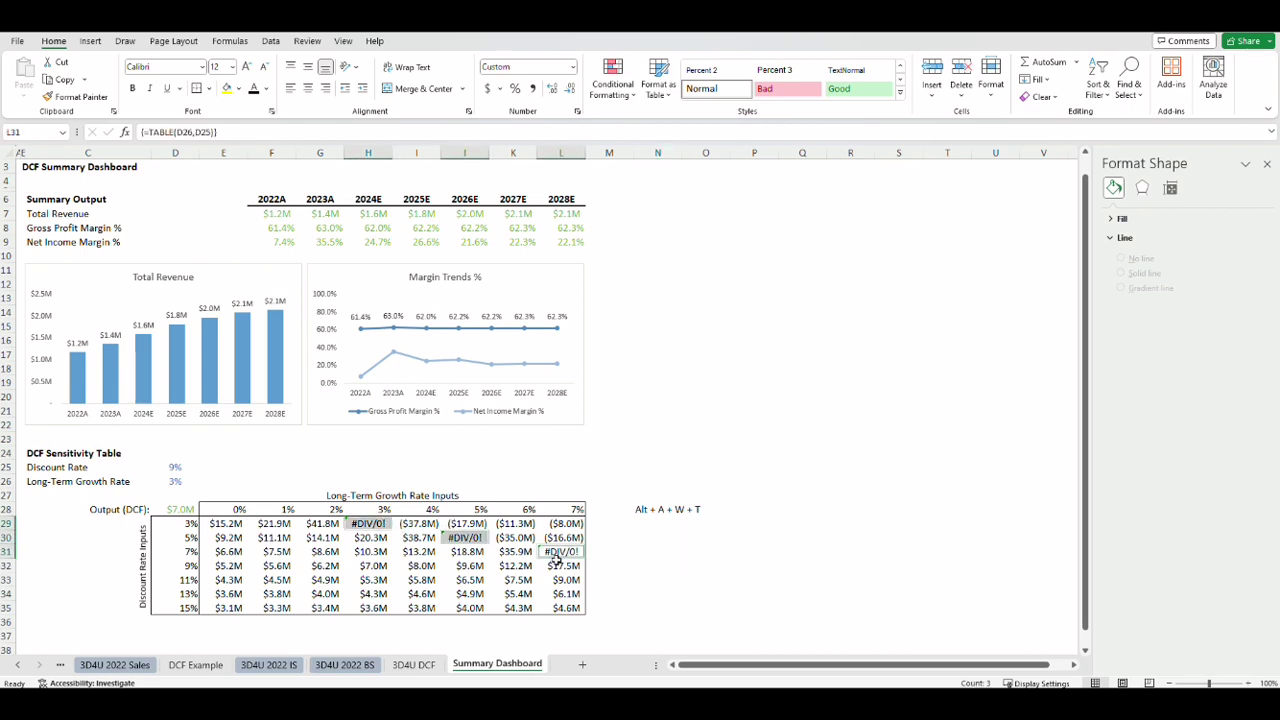
pyautogui.keyDown('ctrl'); pyautogui.click(190, 523); pyautogui.keyUp('ctrl')
pyautogui.keyDown('ctrl'); pyautogui.click(382, 510); pyautogui.keyUp('ctrl')
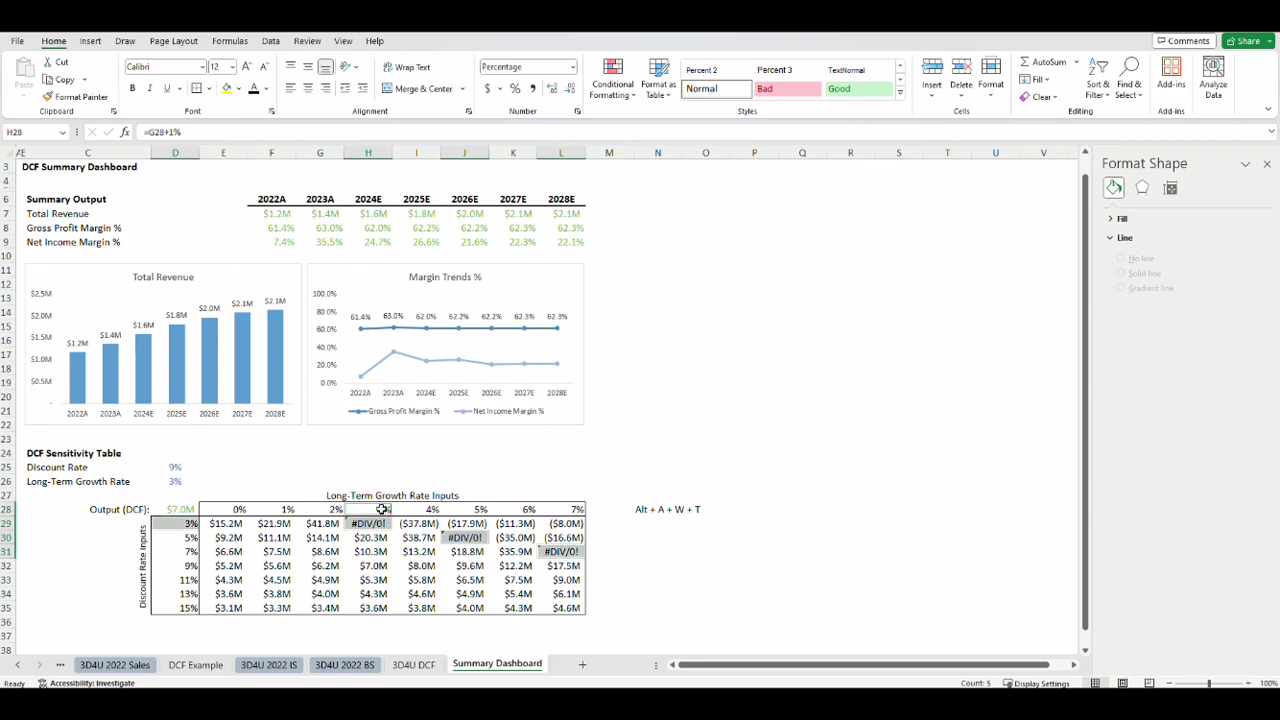
pyautogui.keyDown('ctrl'); pyautogui.click(457, 512); pyautogui.keyUp('ctrl')
pyautogui.keyDown('ctrl'); pyautogui.click(192, 538); pyautogui.keyUp('ctrl')
pyautogui.keyDown('ctrl'); pyautogui.click(190, 552); pyautogui.keyUp('ctrl')
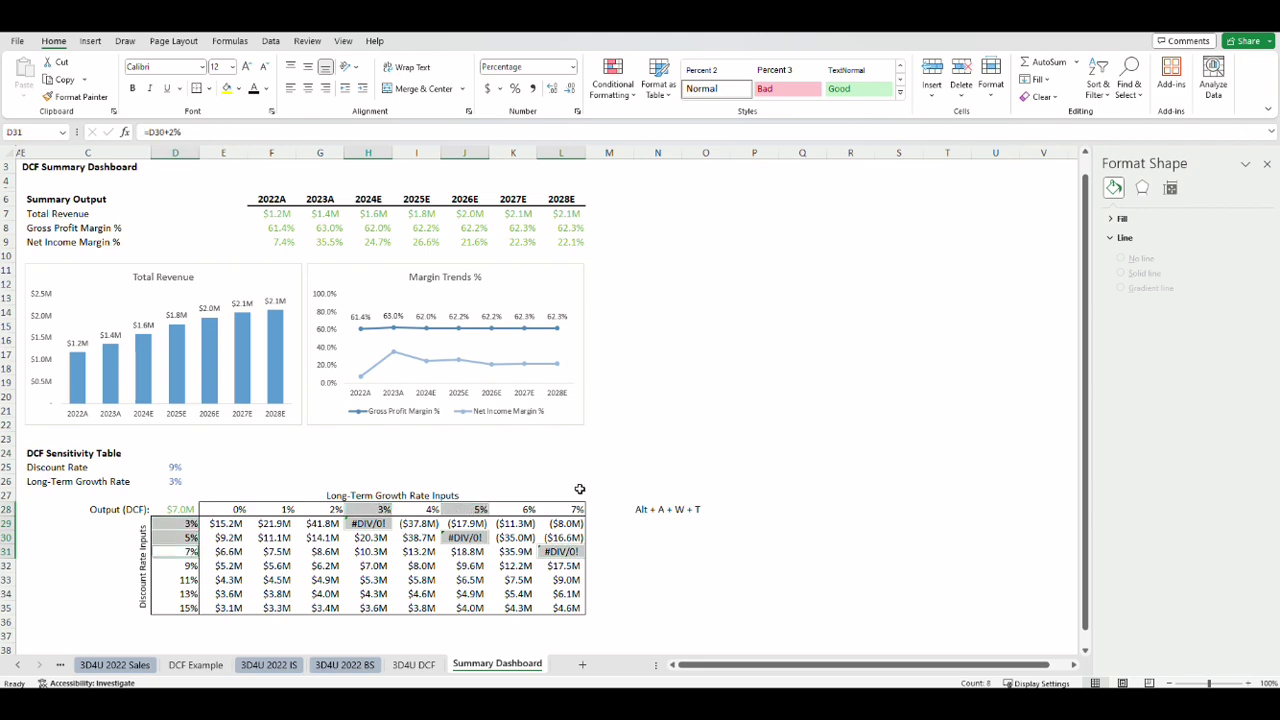
pyautogui.keyDown('ctrl'); pyautogui.click(566, 510); pyautogui.keyUp('ctrl')
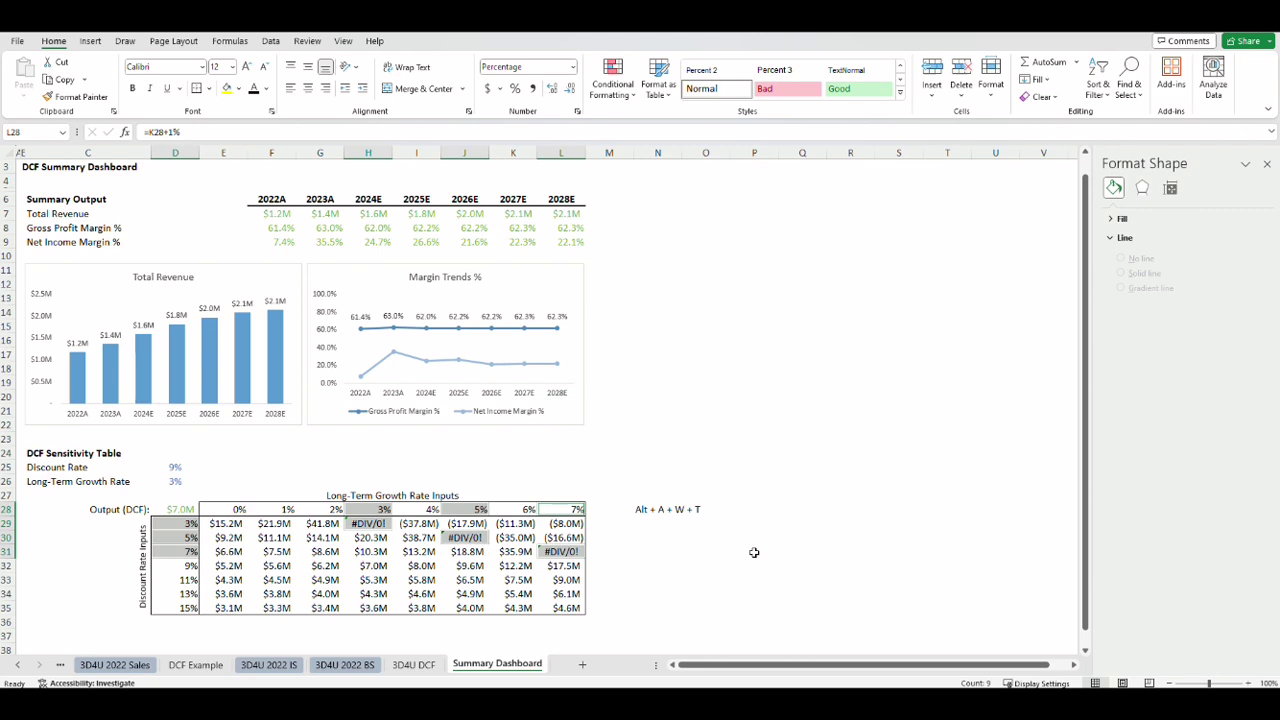
# Inspect the Terminal Value formula in L68 on the 3D4U DCF sheet and return to the Summary Dashboard.
pyautogui.click(413, 668)
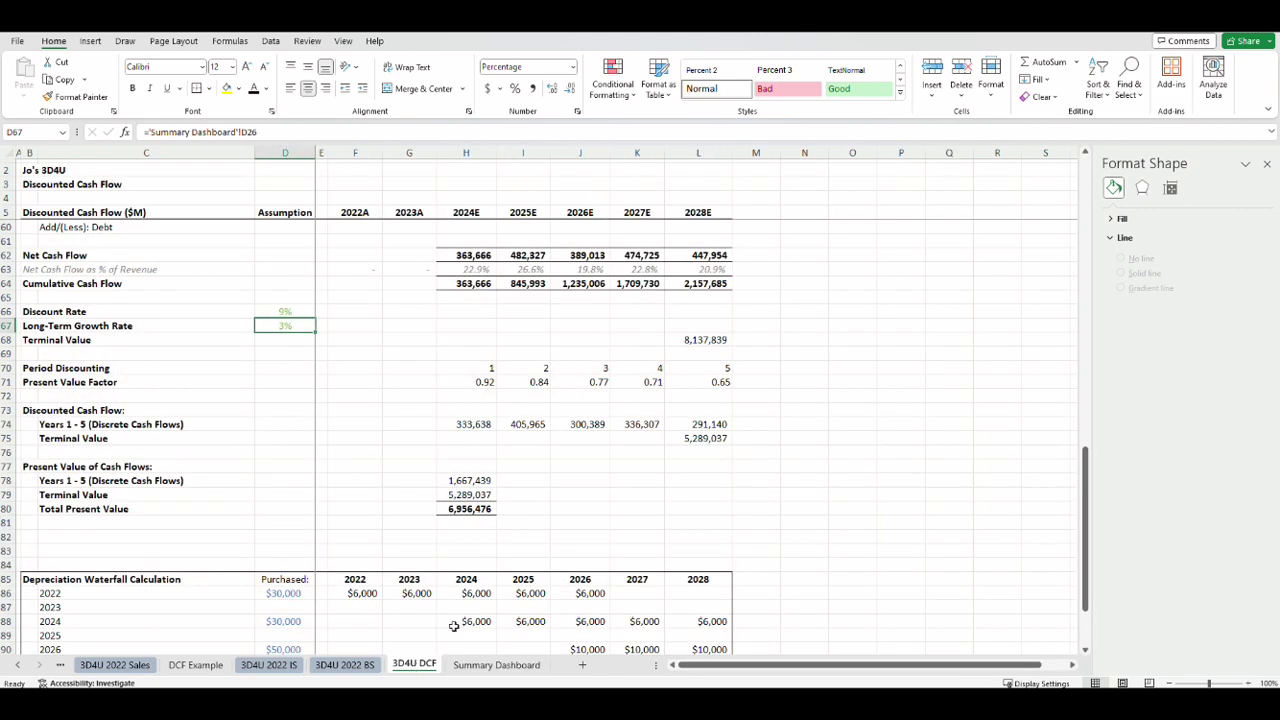
pyautogui.click(710, 343)
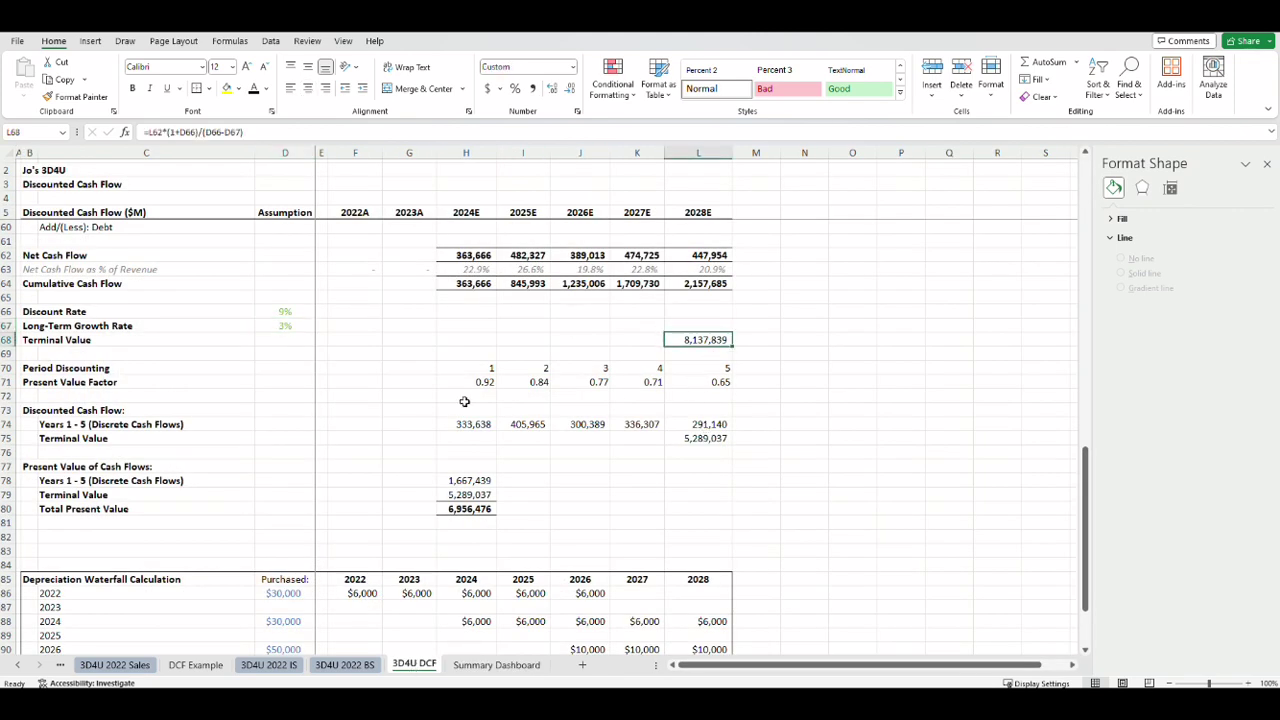
pyautogui.press('F2')
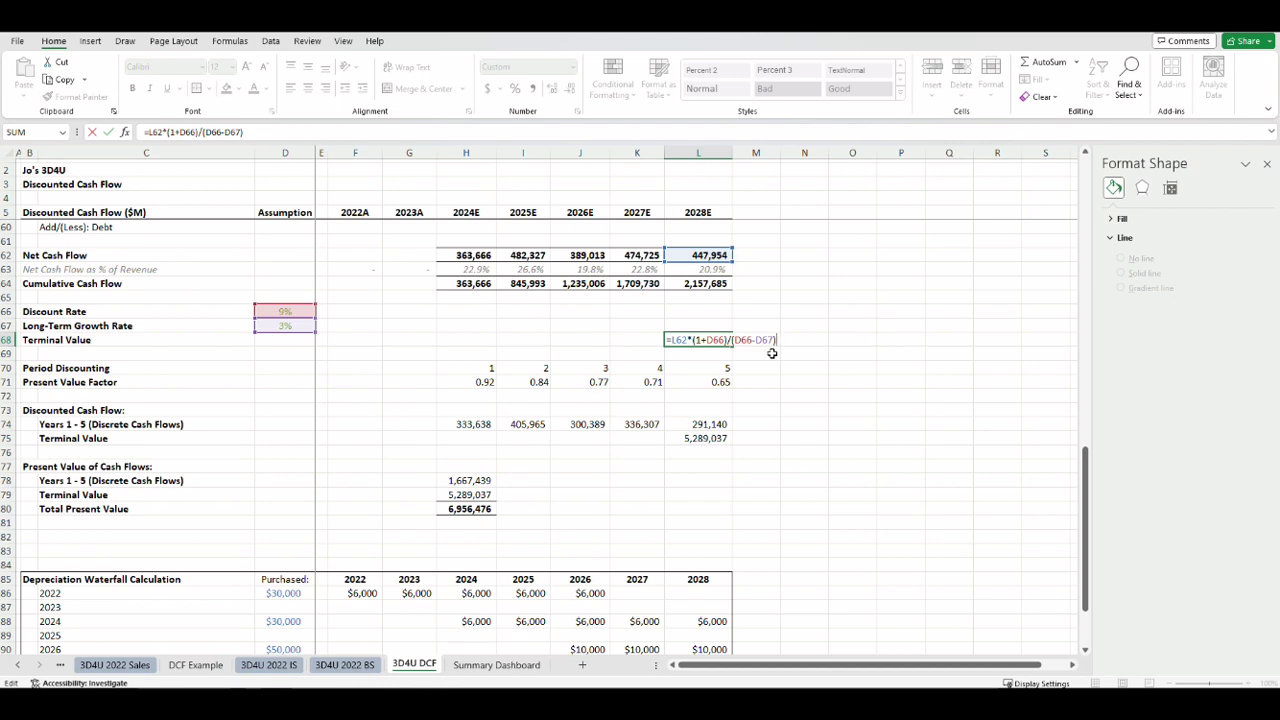
pyautogui.hotkey('ctrl', 'Return')
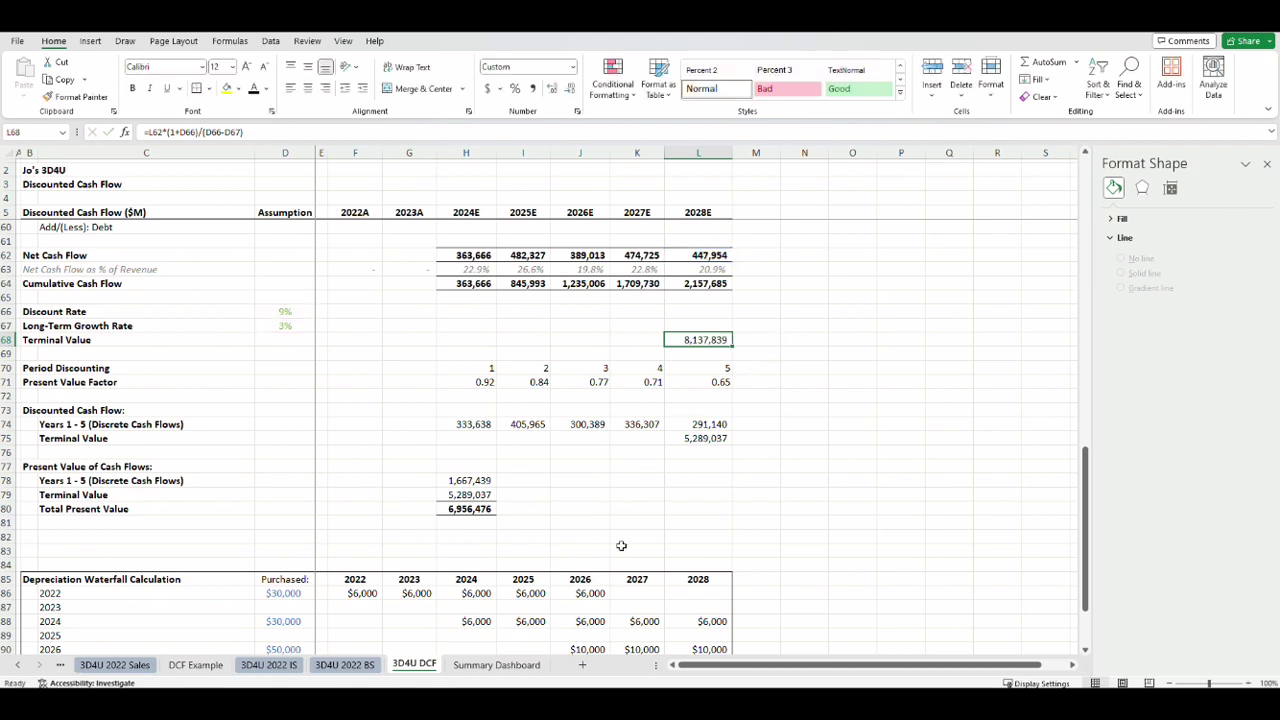
pyautogui.click(500, 665)
pyautogui.click(660, 565)
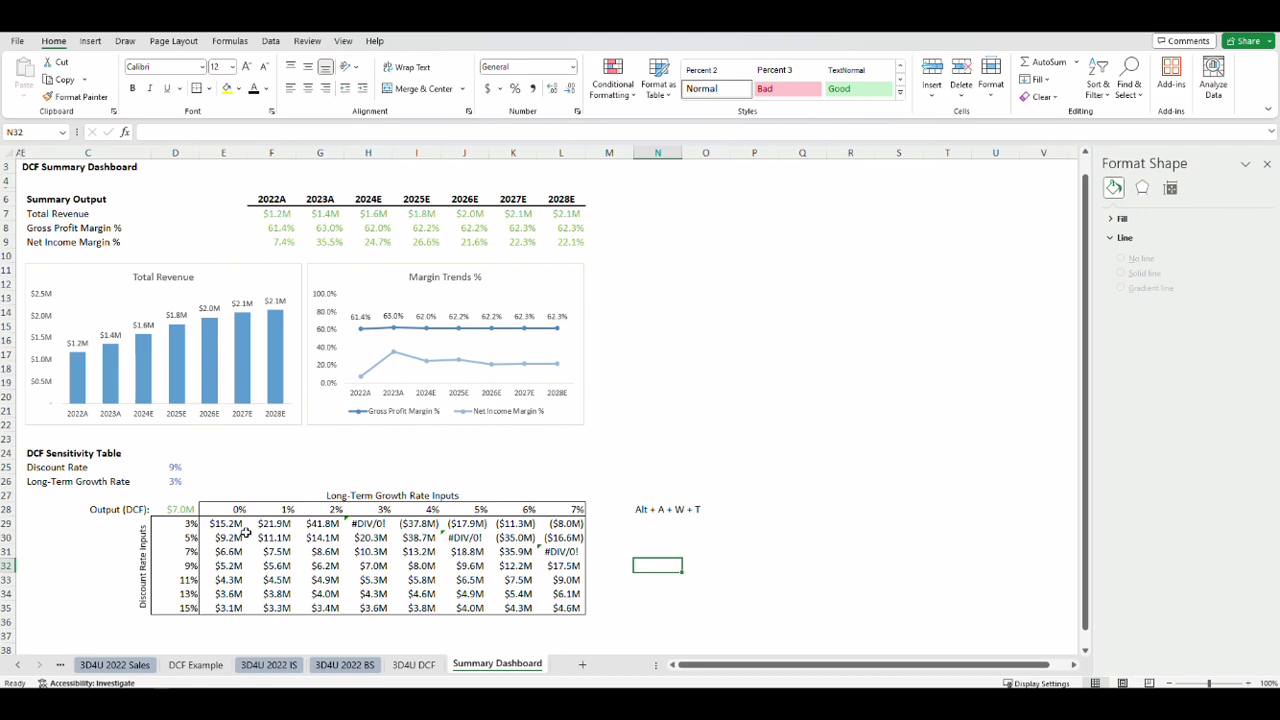
# Apply a green-white-red color scale to the sensitivity results in E29:L35.
pyautogui.click(242, 525)
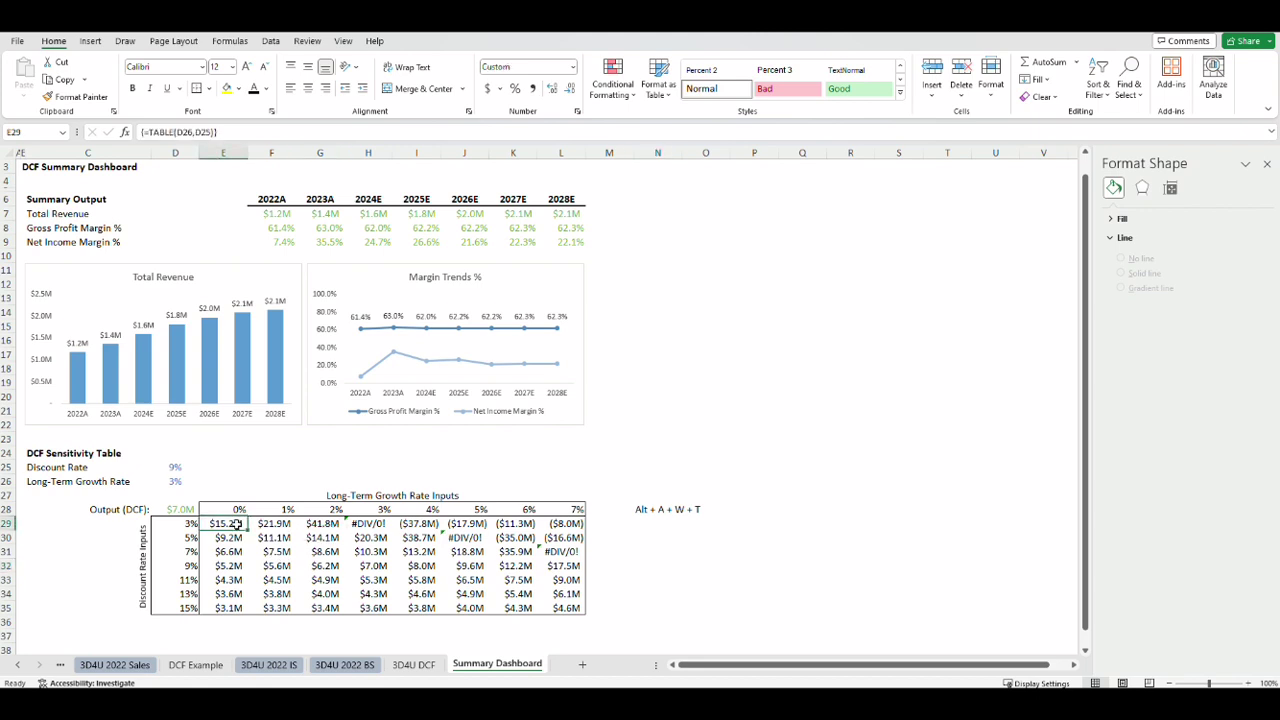
pyautogui.keyDown('shift'); pyautogui.click(565, 608); pyautogui.keyUp('shift')
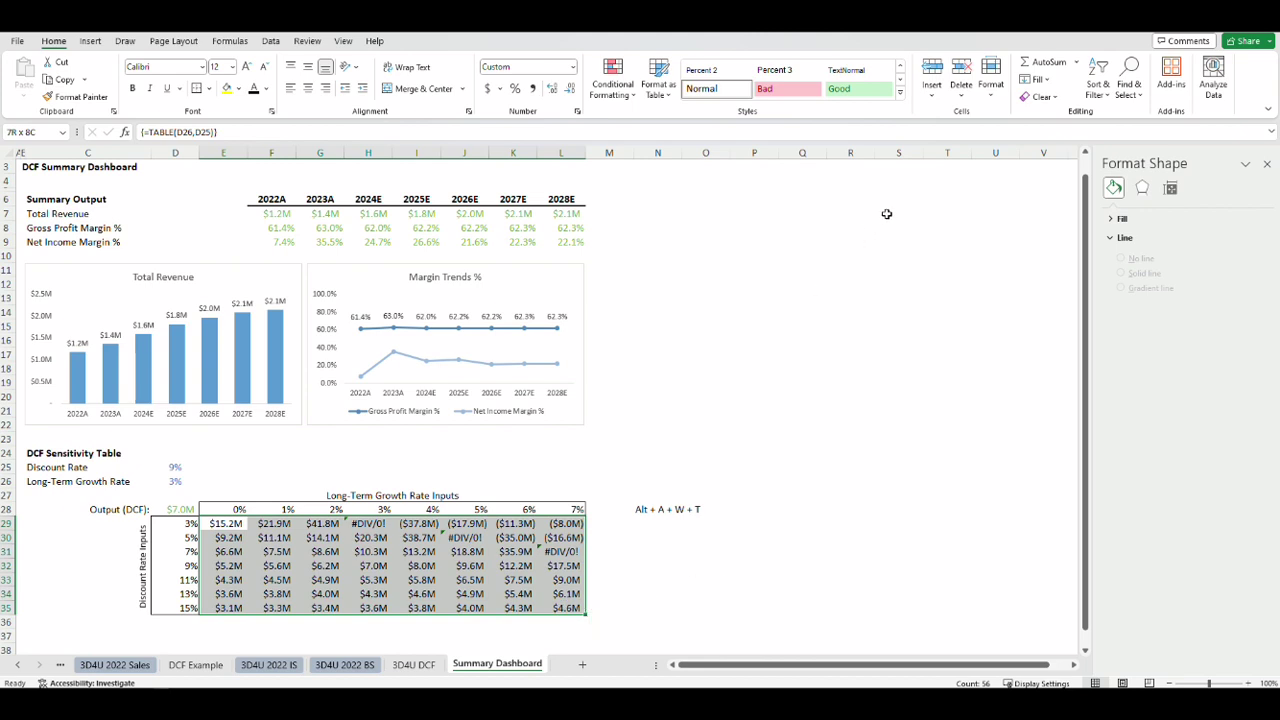
pyautogui.click(613, 82)
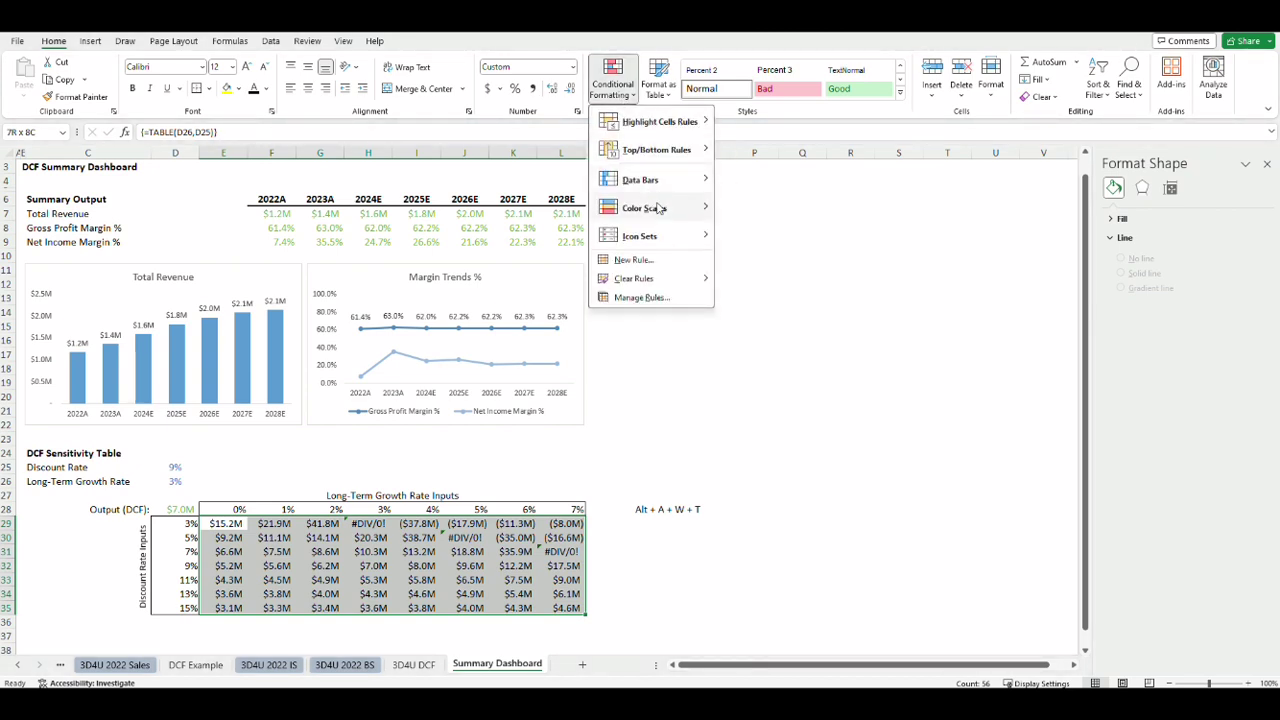
pyautogui.moveTo(659, 208)
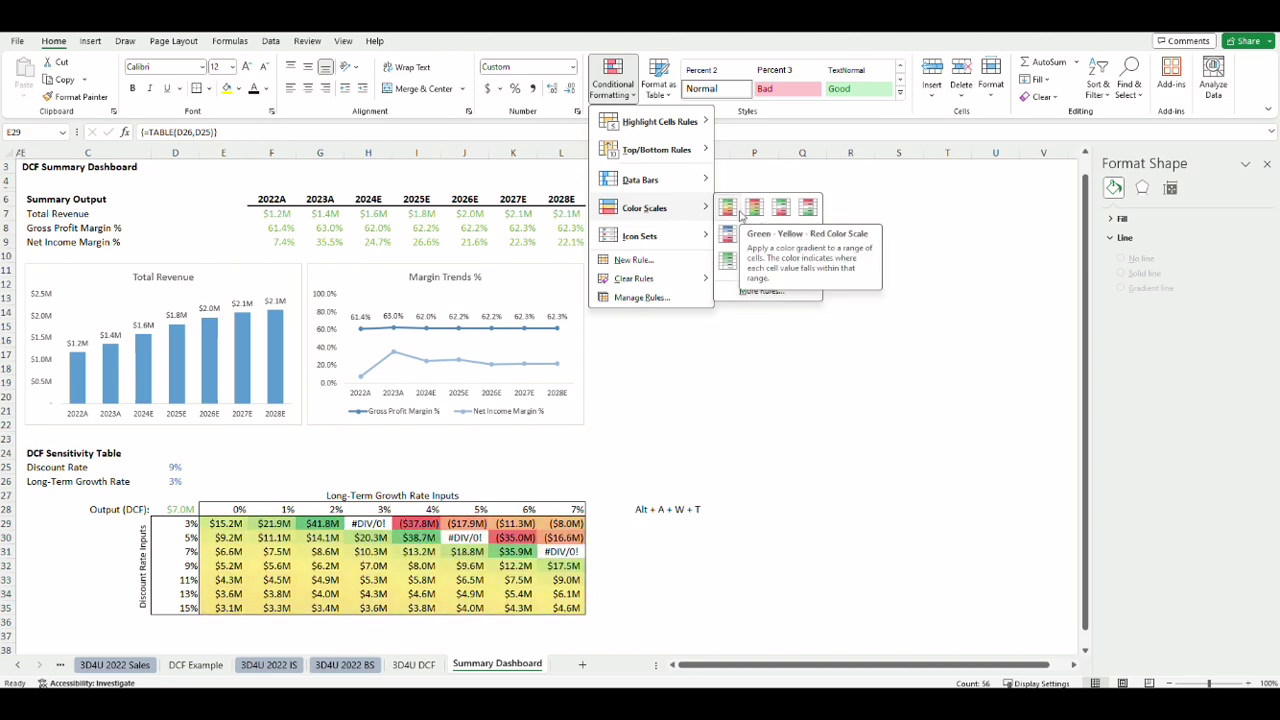
pyautogui.click(788, 218)
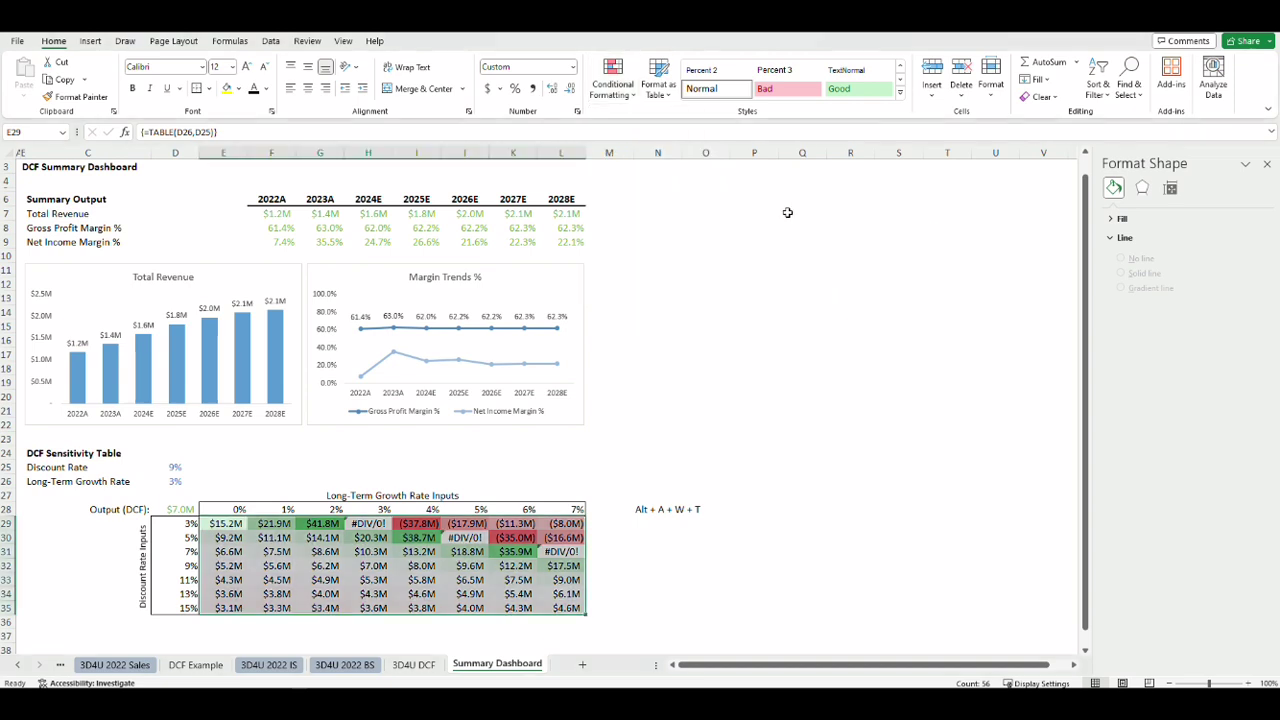
pyautogui.click(705, 437)
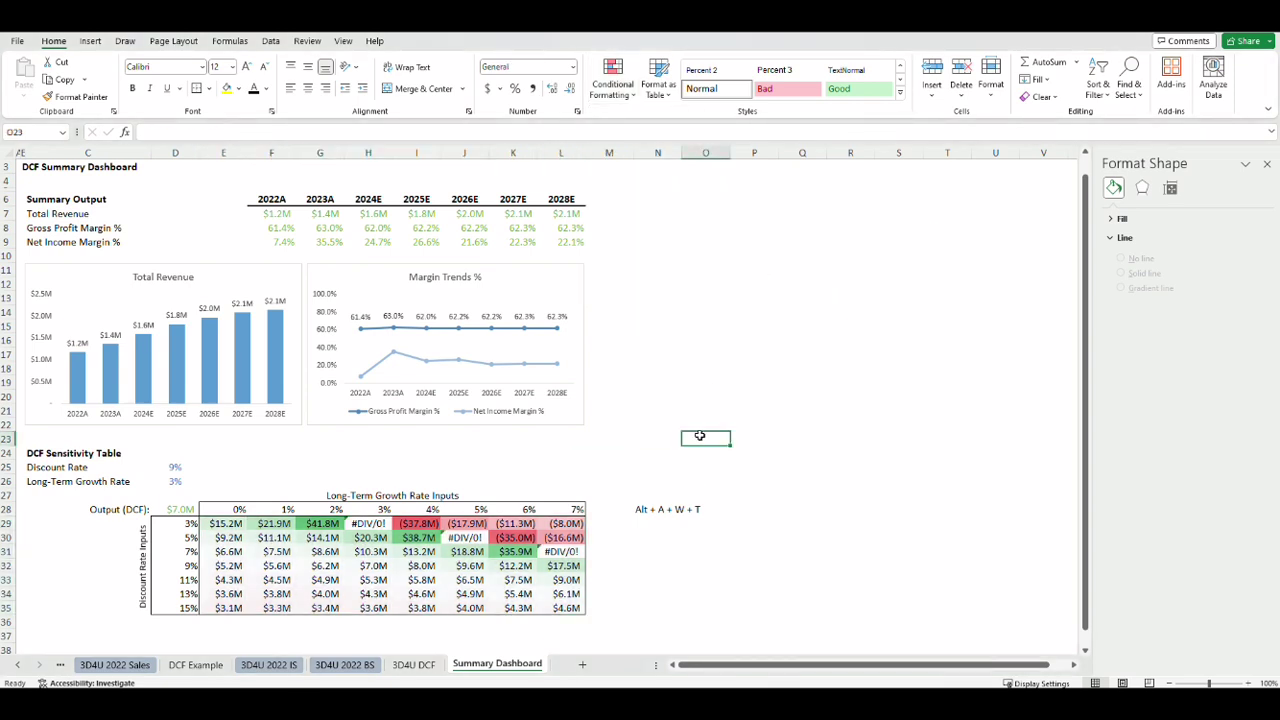
# Delete the "Alt + A + W + T" note from cell N28.
pyautogui.click(326, 523)
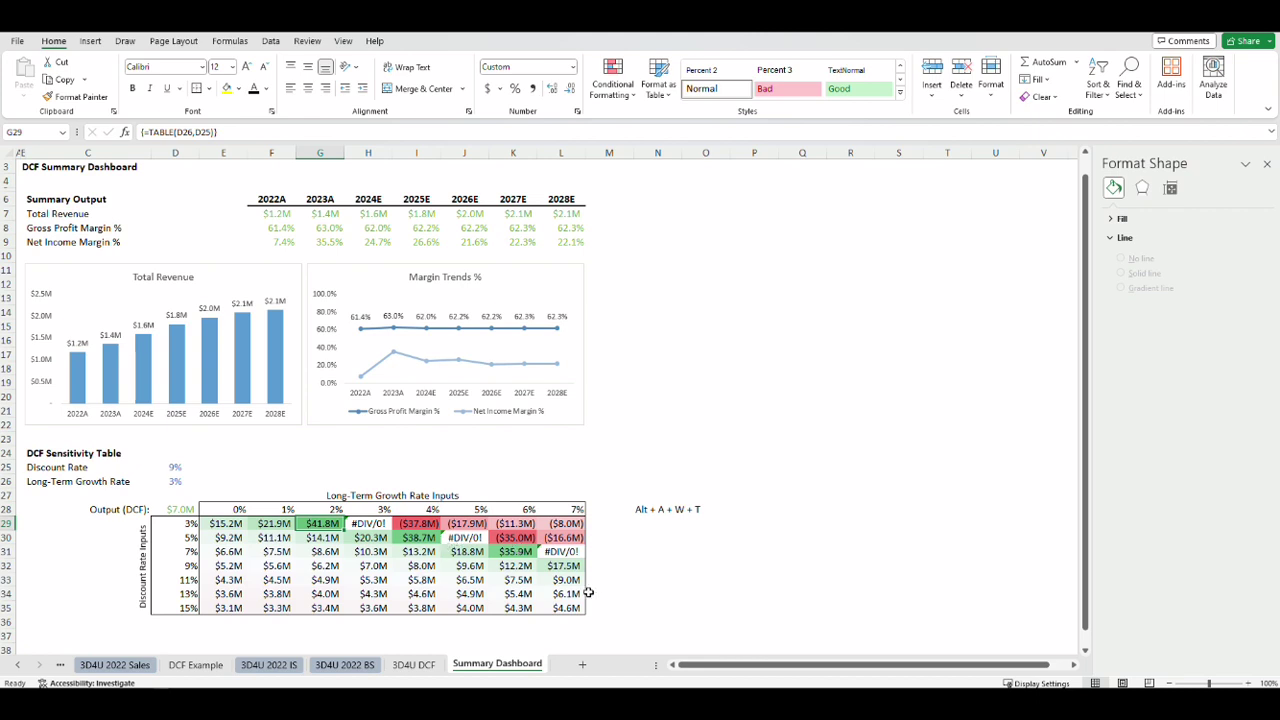
pyautogui.click(641, 511)
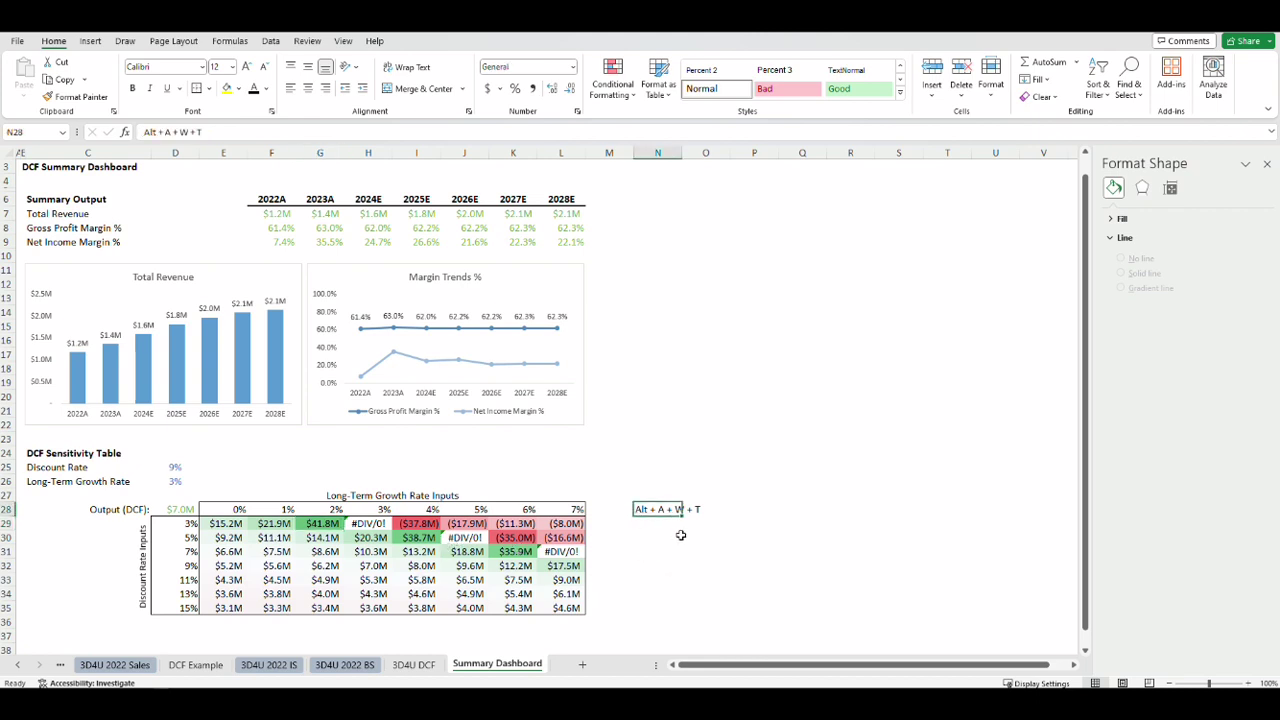
pyautogui.press('Delete')
pyautogui.click(803, 511)
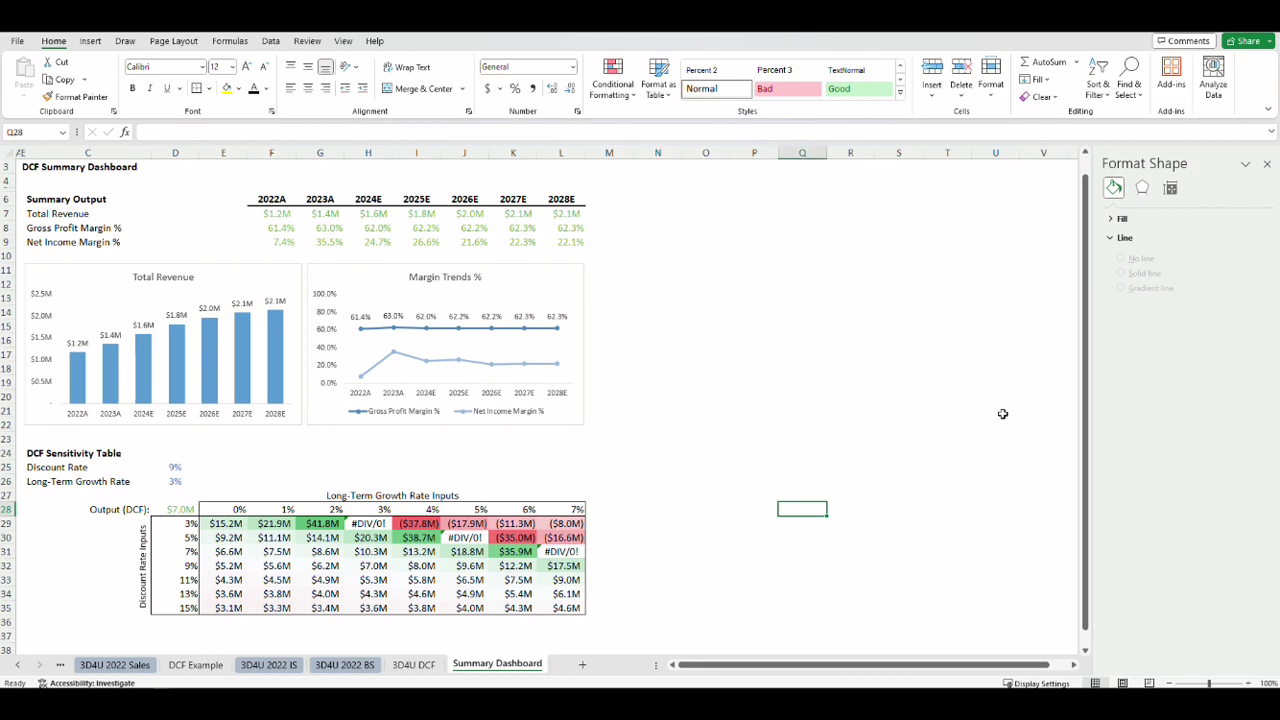
# Close the Format Shape pane and fill the Summary Output block with its charts, B5:M22, with light gray.
pyautogui.click(1270, 163)
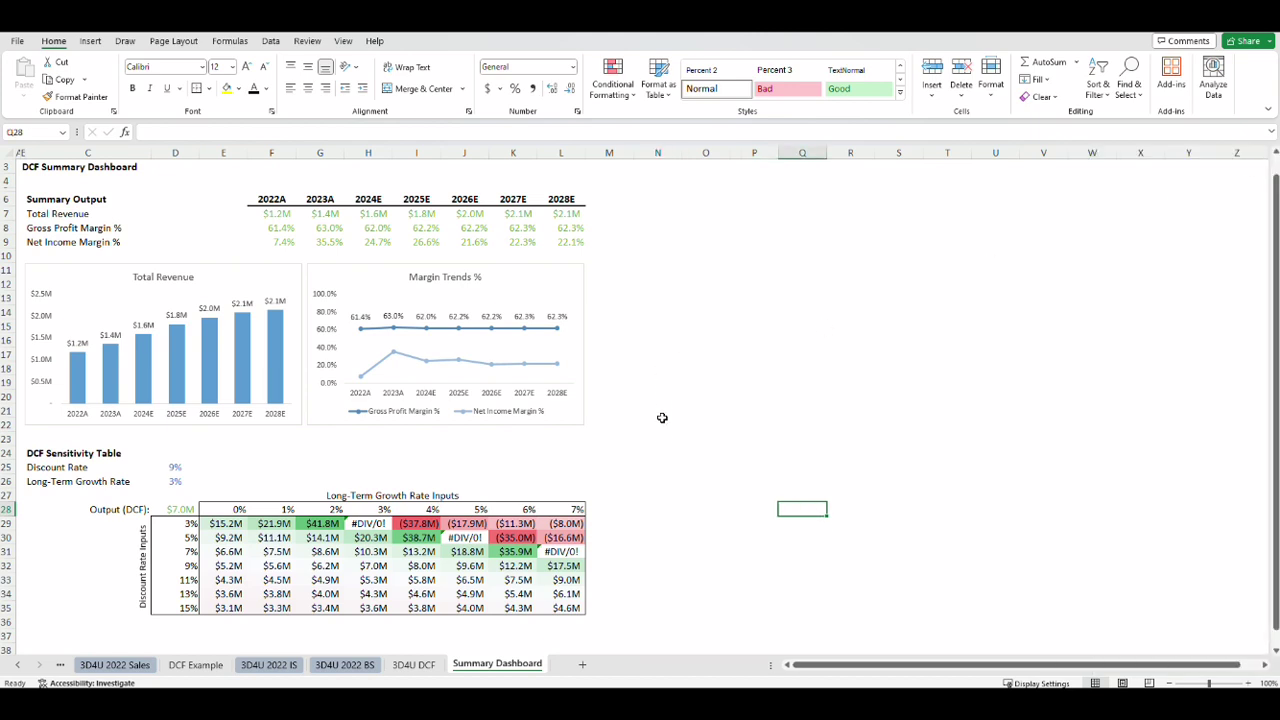
pyautogui.scroll(1, 665, 429)
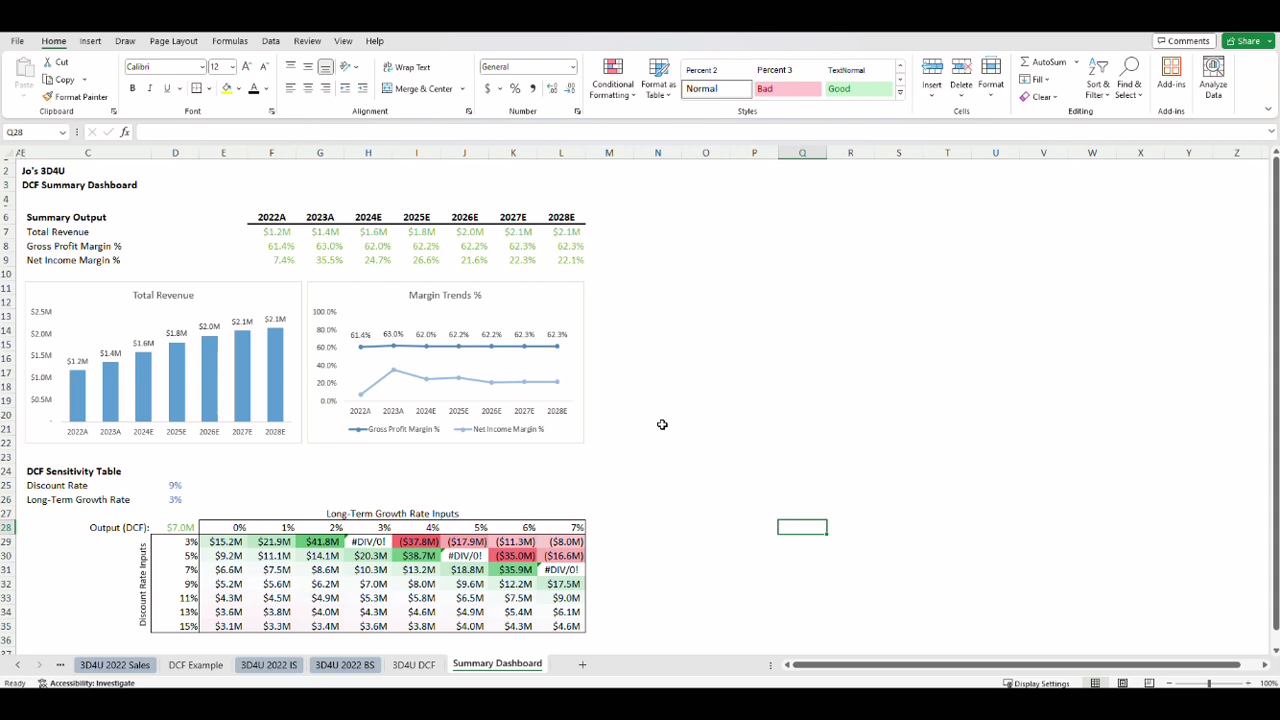
pyautogui.moveTo(36, 212); pyautogui.dragTo(387, 231)
pyautogui.hotkey('shift', 'Right')
pyautogui.hotkey('shift', 'Right')
pyautogui.hotkey('shift', 'Right')
pyautogui.hotkey('shift', 'Right')
pyautogui.hotkey('shift', 'Right')
pyautogui.hotkey('shift', 'Left')
pyautogui.hotkey('shift', 'Right')
pyautogui.click(238, 88)
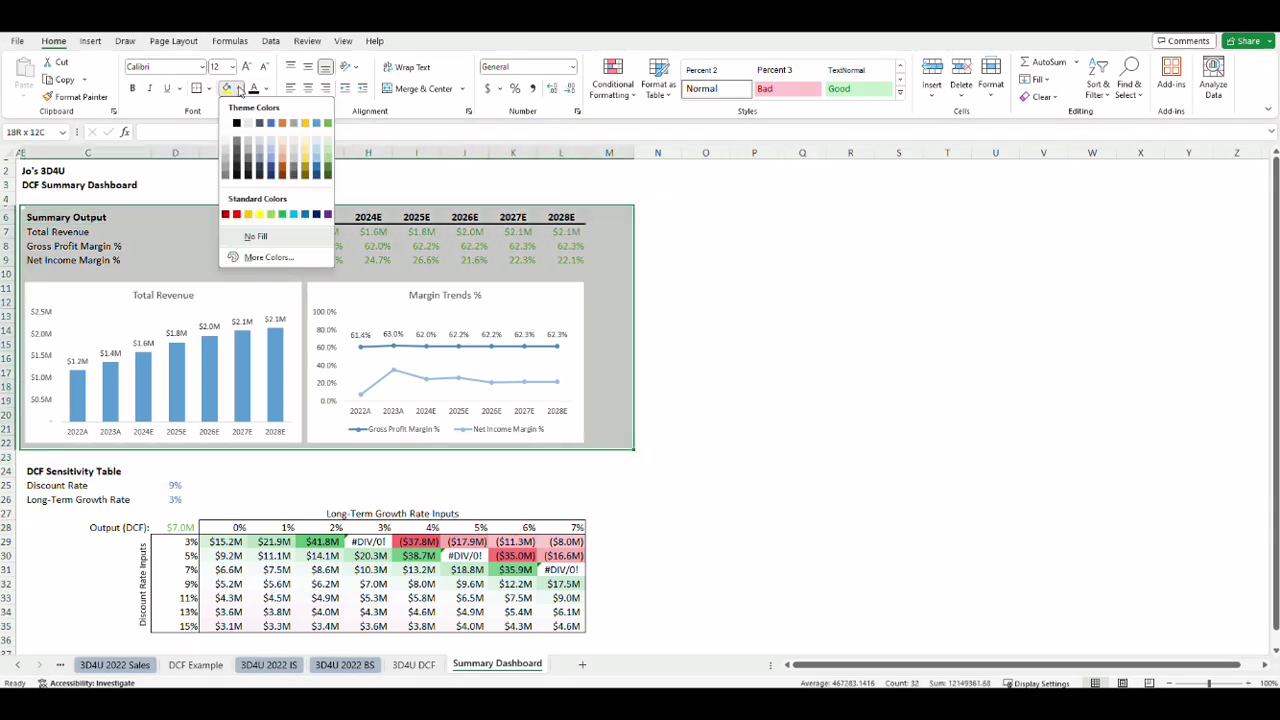
pyautogui.click(228, 148)
# Narrow column M to a thin gray border beside the summary block.
pyautogui.click(657, 245)
pyautogui.moveTo(633, 153); pyautogui.dragTo(589, 157)
pyautogui.click(661, 274)
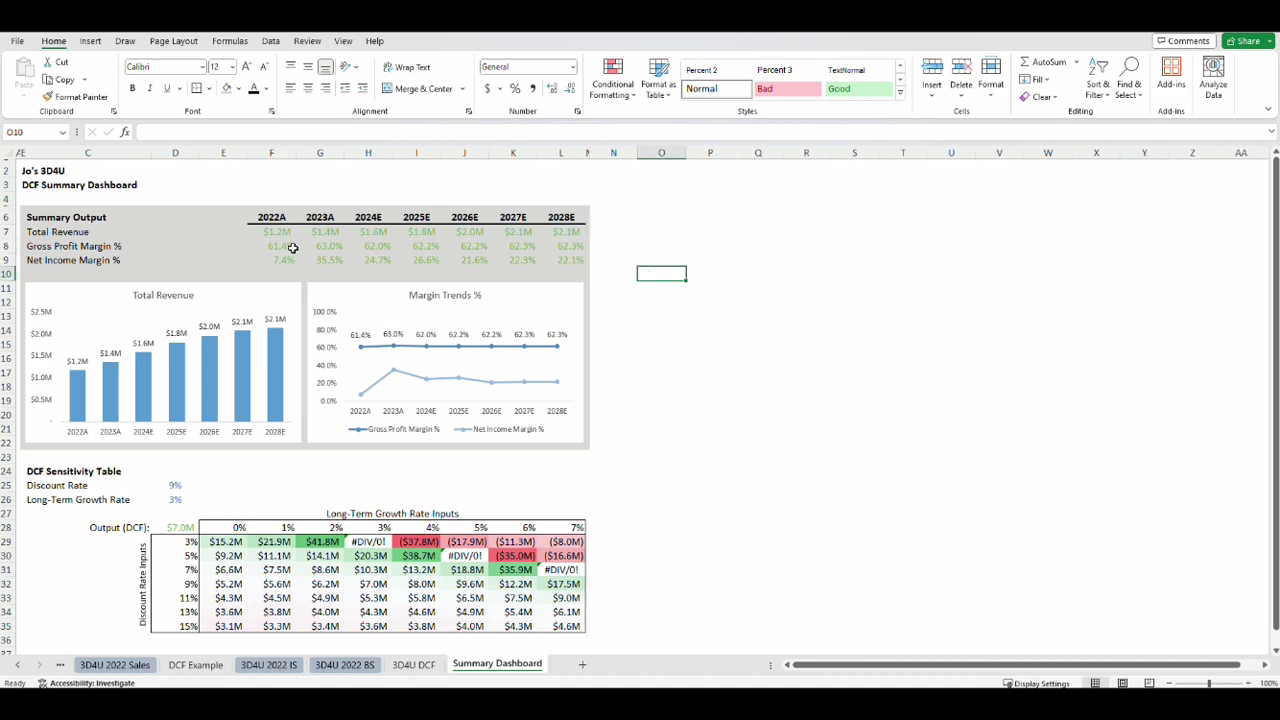
# Fill the summary figures in F7:L9 with white.
pyautogui.click(278, 232)
pyautogui.hotkey('ctrl', 'shift', 'Right')
pyautogui.hotkey('ctrl', 'shift', 'Down')
pyautogui.click(238, 88)
pyautogui.click(228, 126)
pyautogui.click(665, 297)
# Fill the row labels in C7:E9 and the Summary Output header row C6:L6 with white.
pyautogui.moveTo(70, 231); pyautogui.dragTo(232, 260)
pyautogui.click(228, 88)
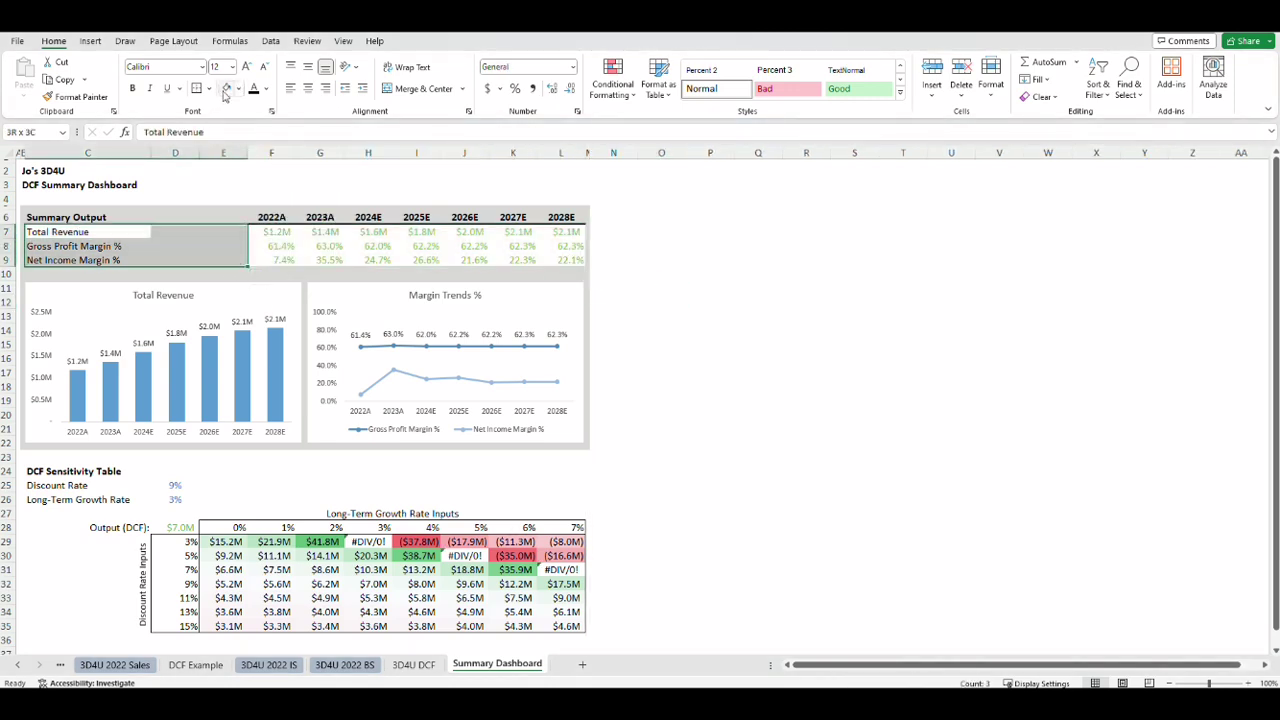
pyautogui.click(680, 373)
pyautogui.moveTo(66, 217); pyautogui.dragTo(556, 217)
pyautogui.click(228, 88)
pyautogui.click(766, 389)
# Make row 5 slightly taller and shrink row 10 so both form thin gray bands around the summary table.
pyautogui.moveTo(9, 210); pyautogui.dragTo(9, 213)
pyautogui.moveTo(9, 283); pyautogui.dragTo(9, 275)
pyautogui.click(684, 411)
# Insert a row above the DCF Sensitivity Table heading and shrink it to a thin band.
pyautogui.click(78, 469)
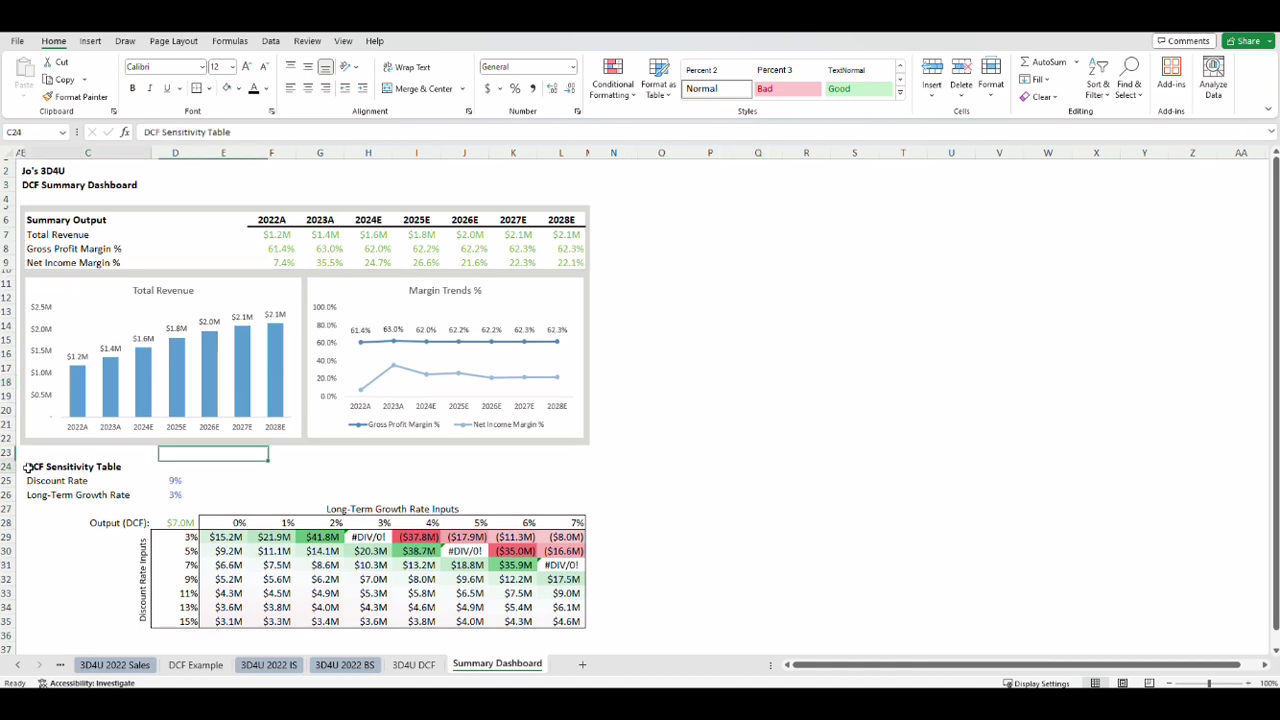
pyautogui.hotkey('shift', 'space')
pyautogui.hotkey('ctrl', 'shift', '+')
pyautogui.moveTo(4, 472); pyautogui.dragTo(10, 465)
pyautogui.click(34, 463)
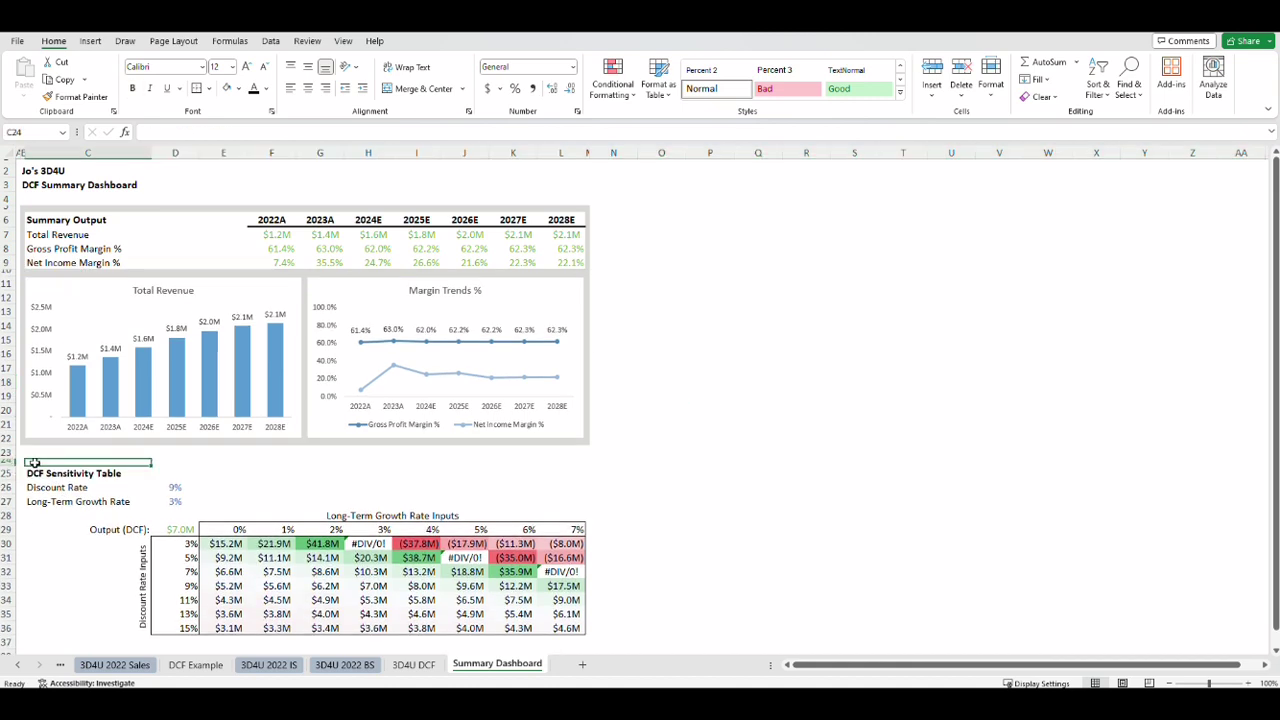
# Fill the DCF Sensitivity Table block B24:M37 with light gray and shrink row 37 to a thin border.
pyautogui.click(22, 462)
pyautogui.scroll(-1, 583, 600)
pyautogui.keyDown('shift'); pyautogui.click(586, 600); pyautogui.keyUp('shift')
pyautogui.click(238, 88)
pyautogui.click(227, 157)
pyautogui.click(40, 614)
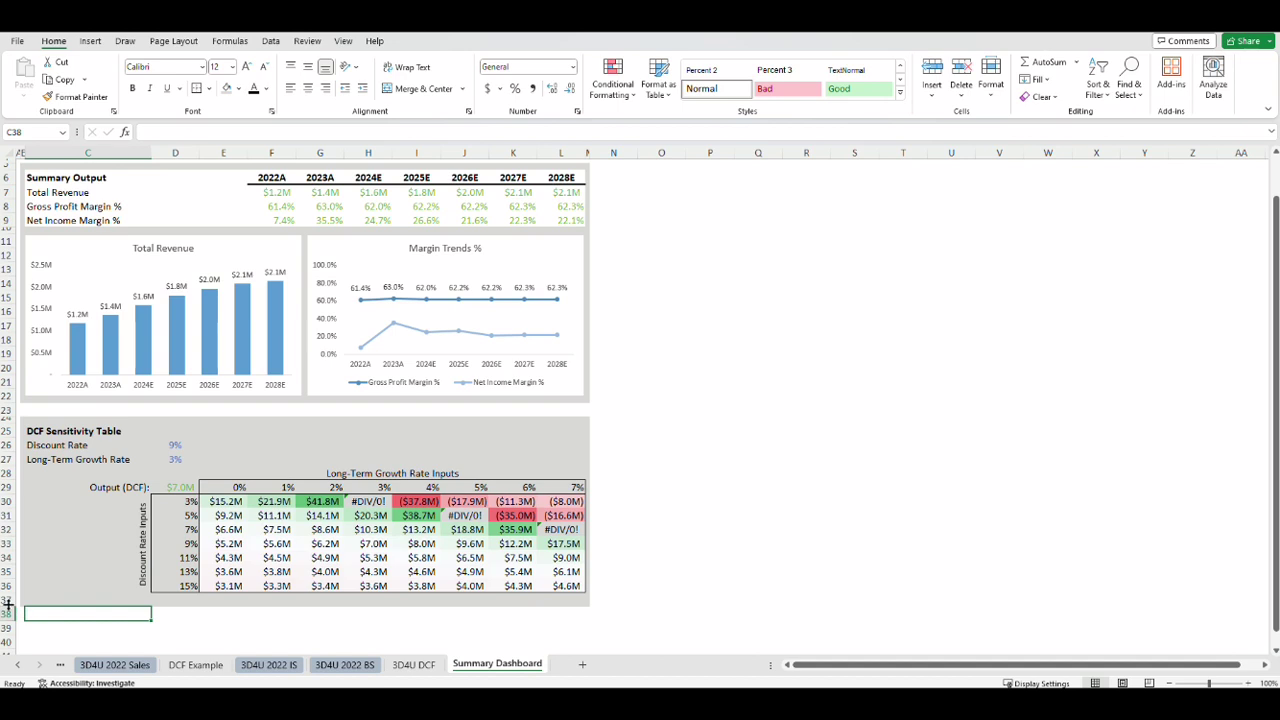
pyautogui.moveTo(8, 607); pyautogui.dragTo(8, 597)
# Fill the sensitivity heading and inputs in C25:D27 and the sensitivity grid in C28:L36 with white.
pyautogui.click(54, 444)
pyautogui.moveTo(54, 444); pyautogui.dragTo(175, 459)
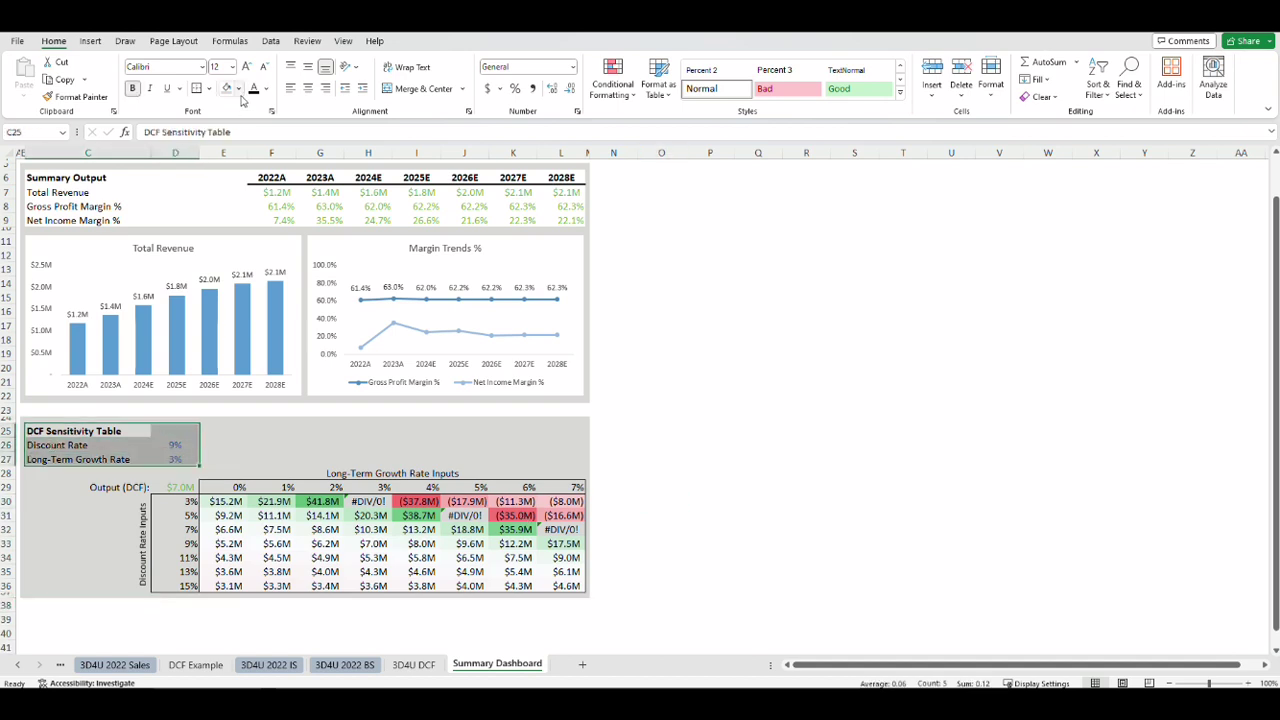
pyautogui.click(238, 88)
pyautogui.click(227, 124)
pyautogui.moveTo(88, 473); pyautogui.dragTo(576, 587)
pyautogui.click(227, 88)
pyautogui.click(757, 500)
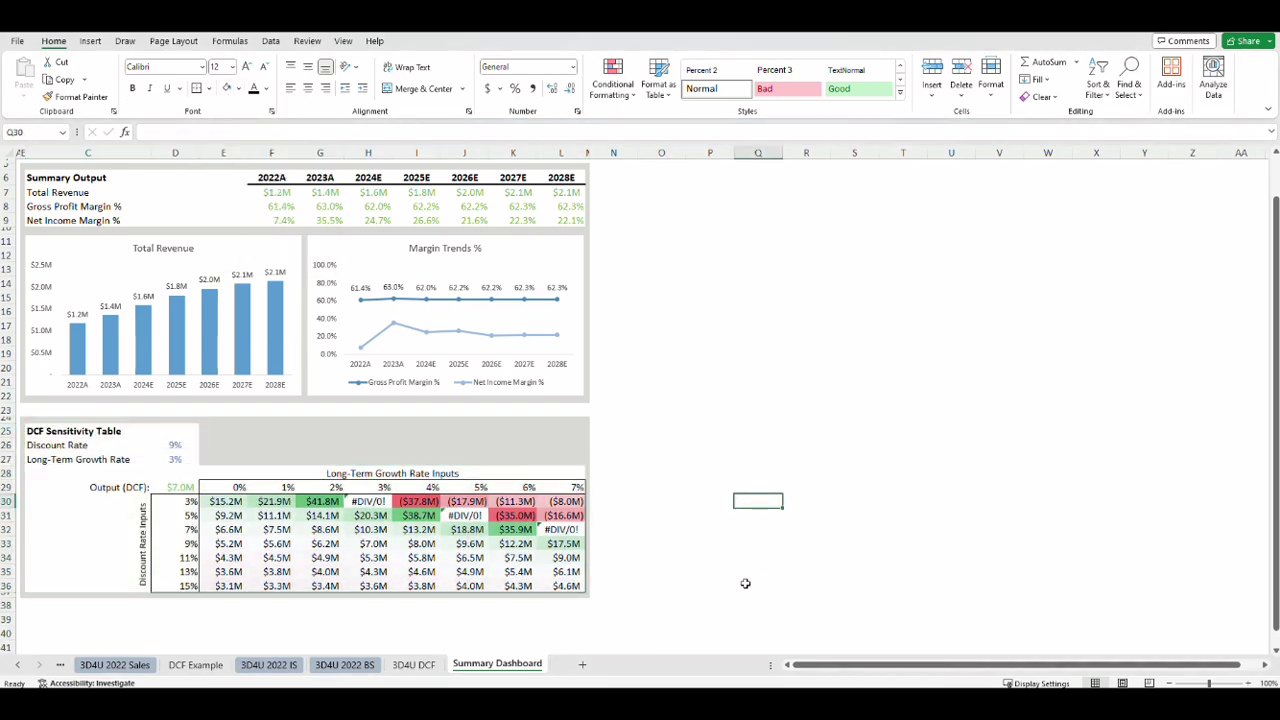